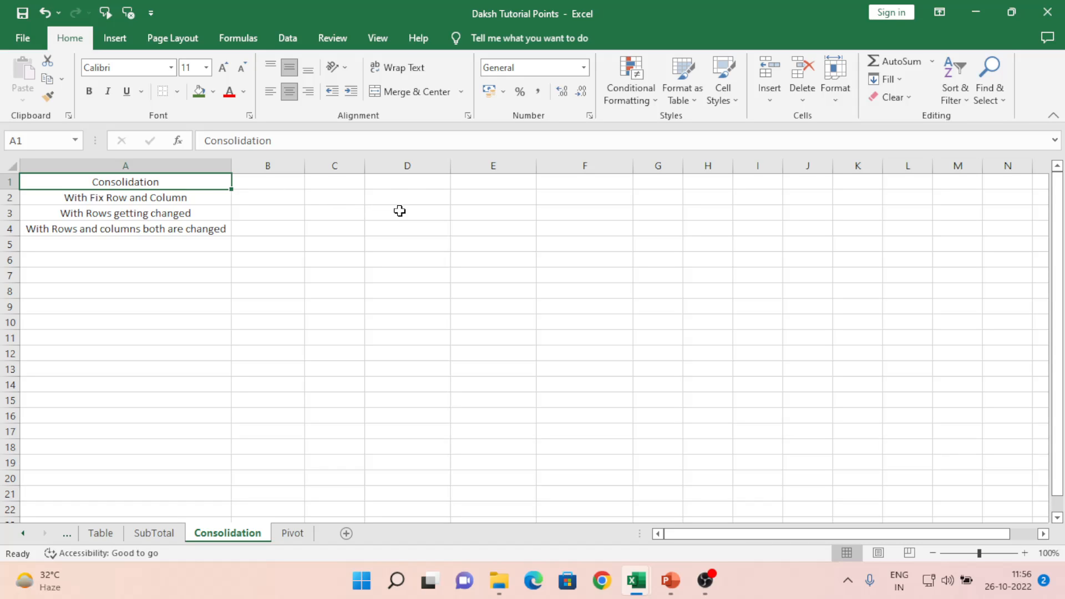
- Review the three consolidation cases listed on the Consolidation sheet, from fixed rows and columns to both changed
click(417, 197)
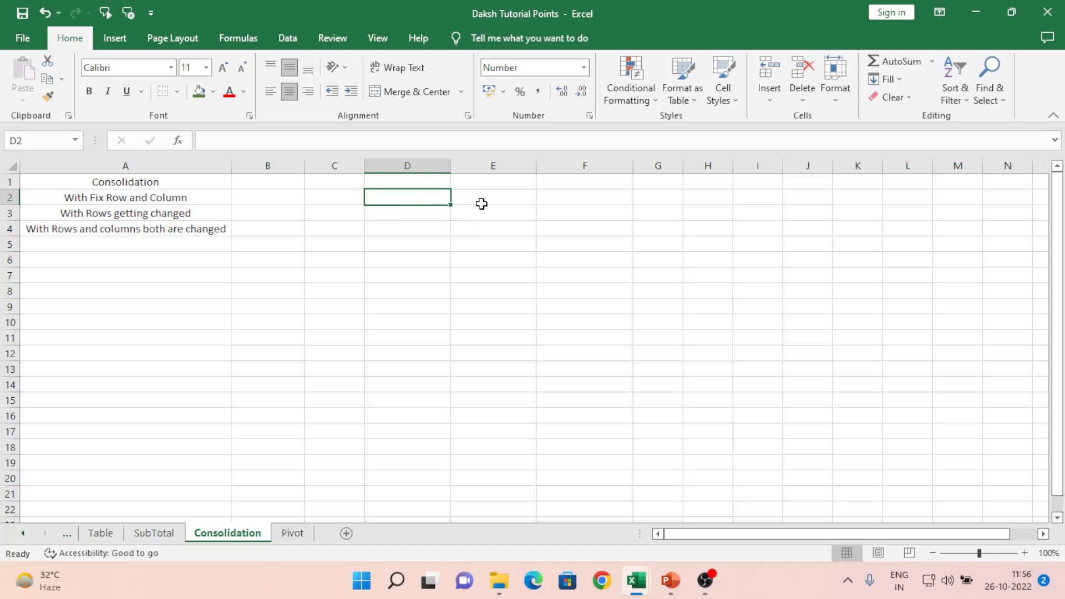
drag(427, 198, 682, 369)
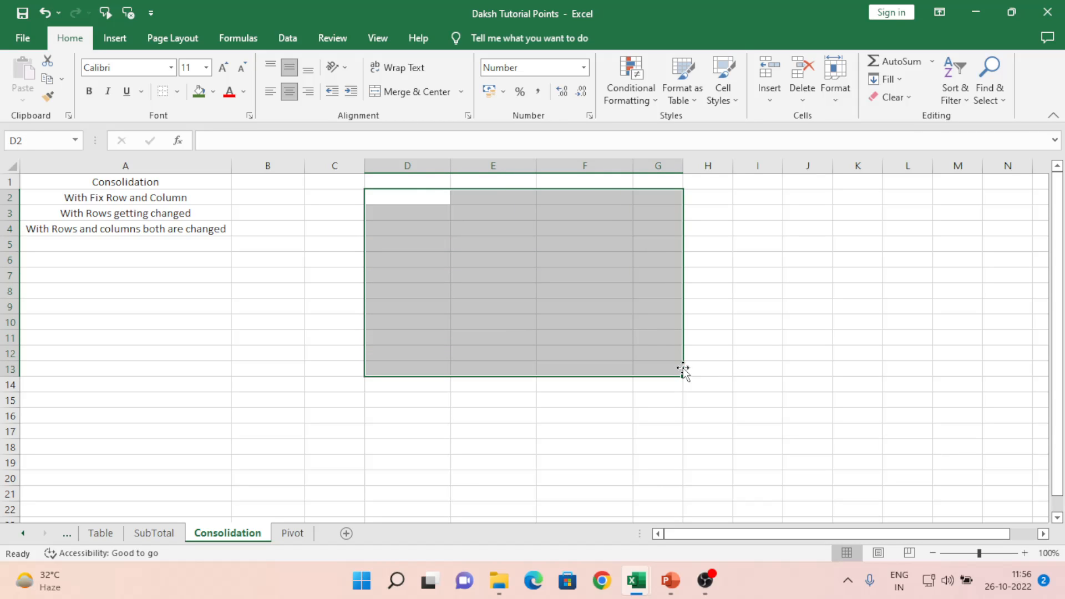
click(118, 206)
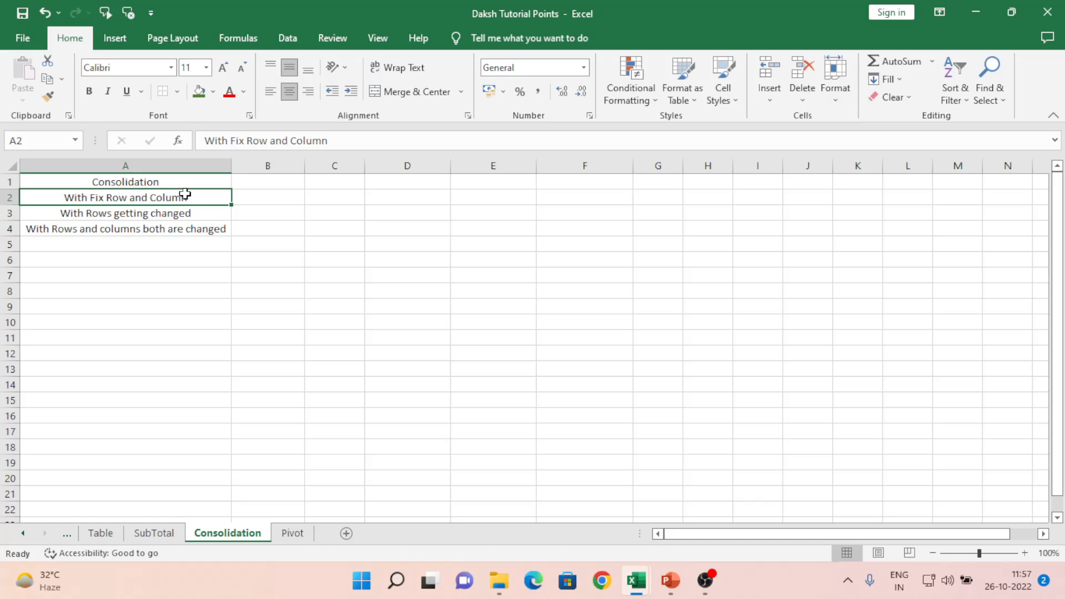
click(81, 213)
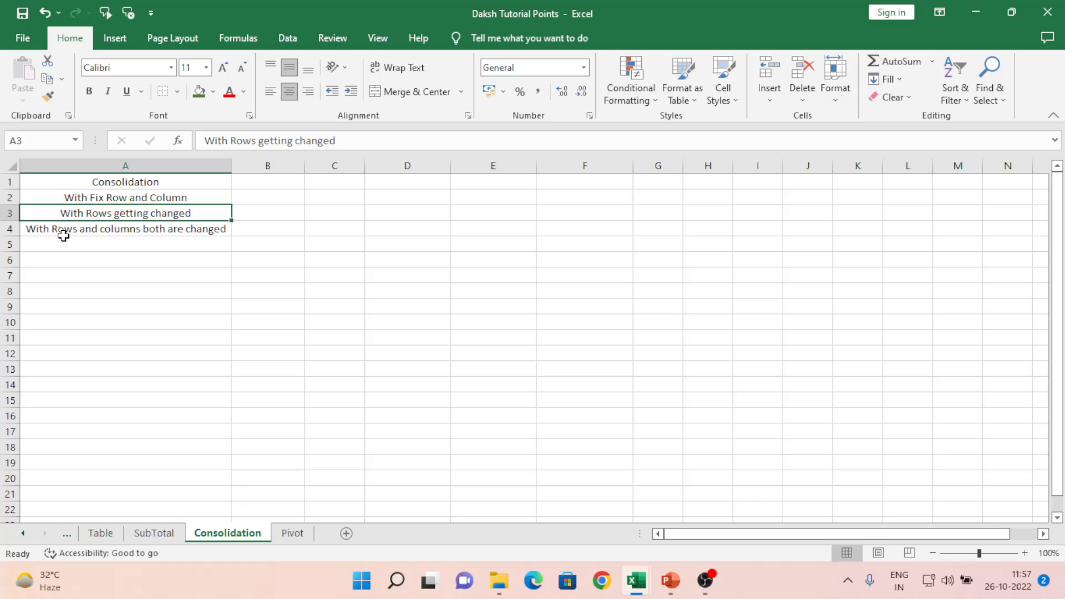
click(62, 235)
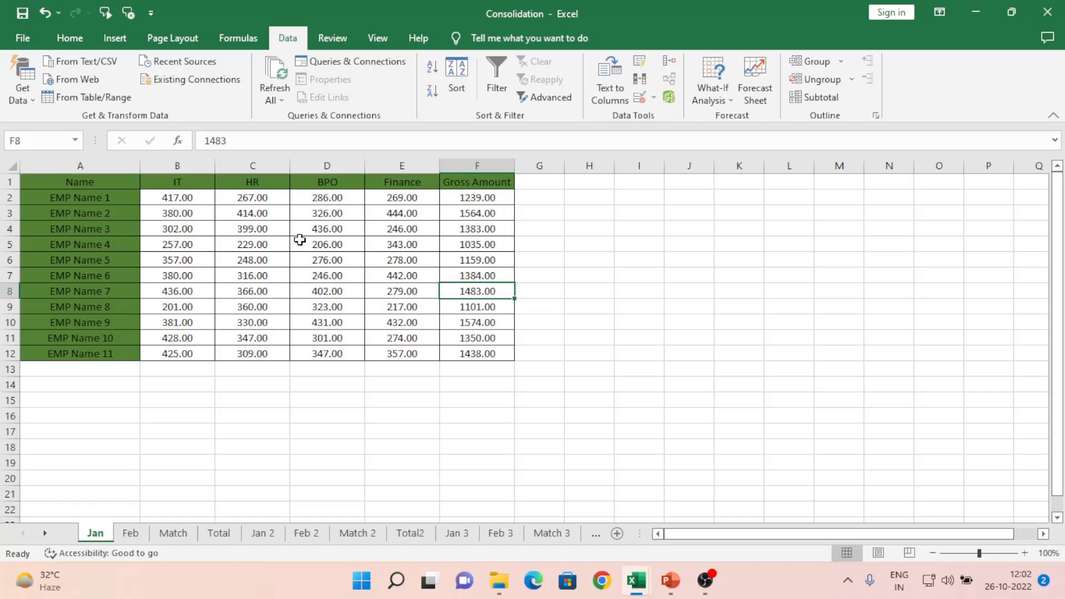
- Examine the Jan sheet's table, covering the Name column, the department columns and Gross Amount
click(243, 260)
key(ctrl+Up)
key(ctrl+Left)
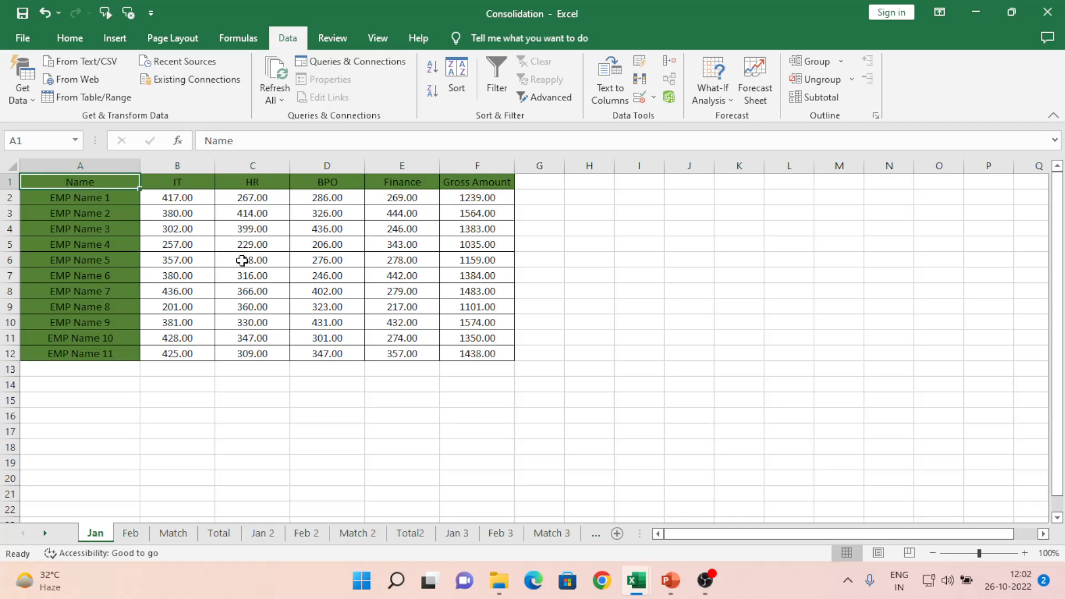
click(97, 166)
key(ctrl+c)
click(179, 166)
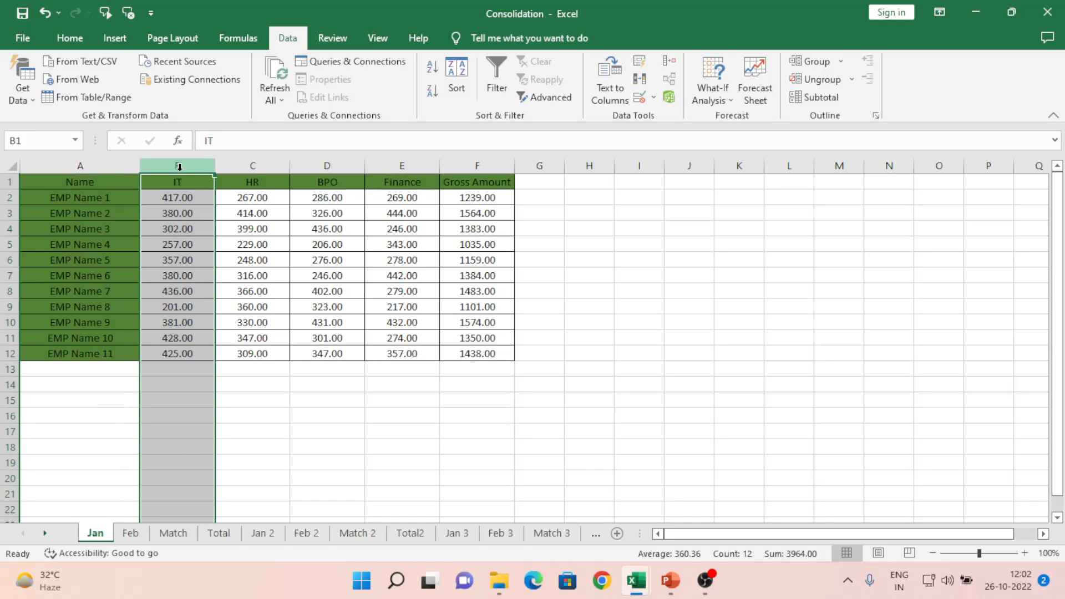
key(Down)
key(Down)
key(Left)
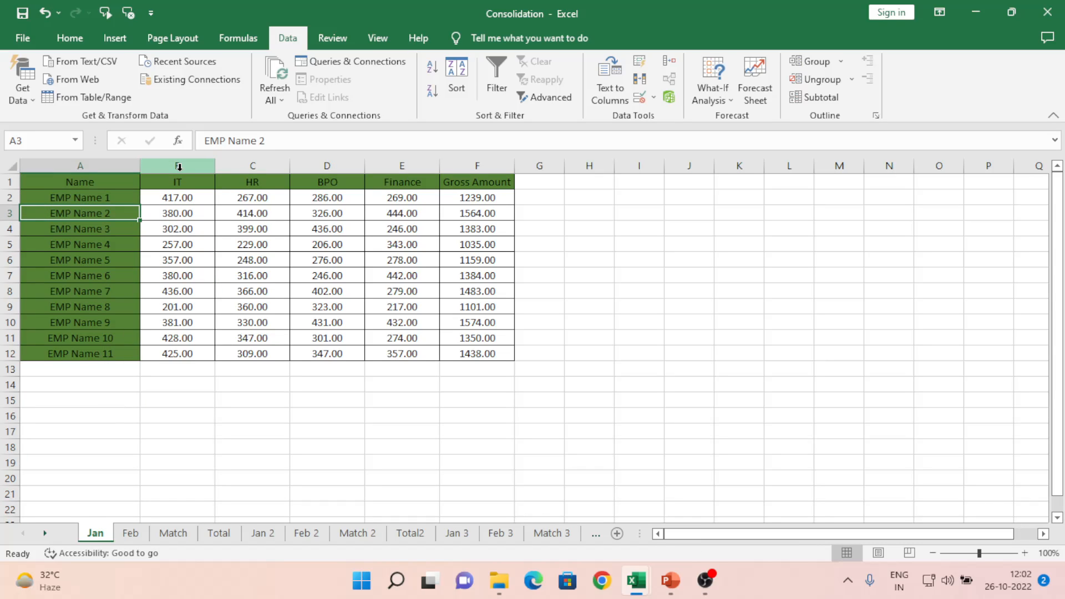
click(235, 166)
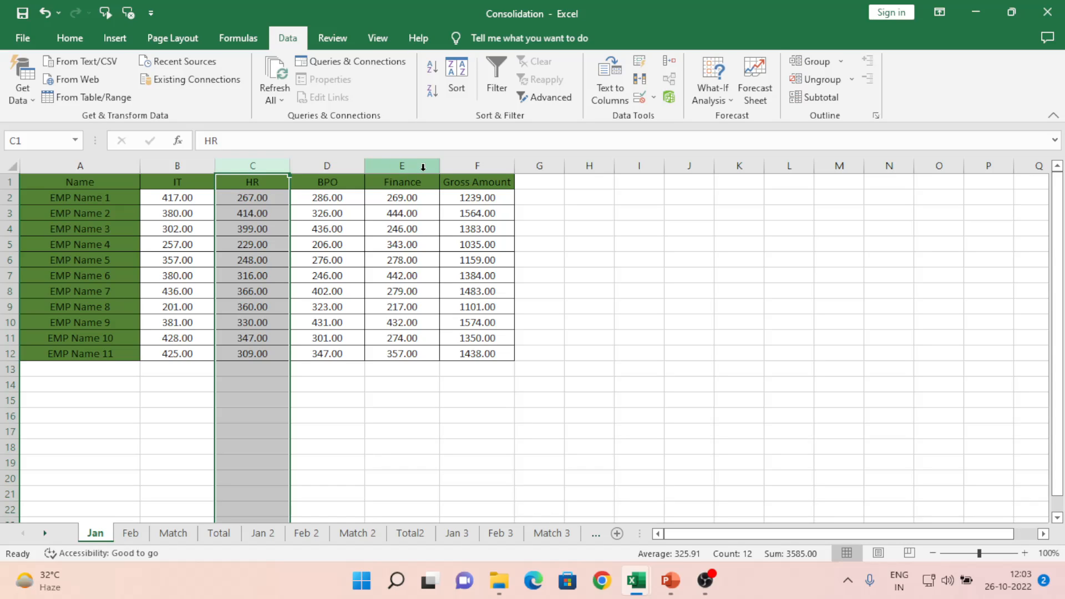
click(474, 199)
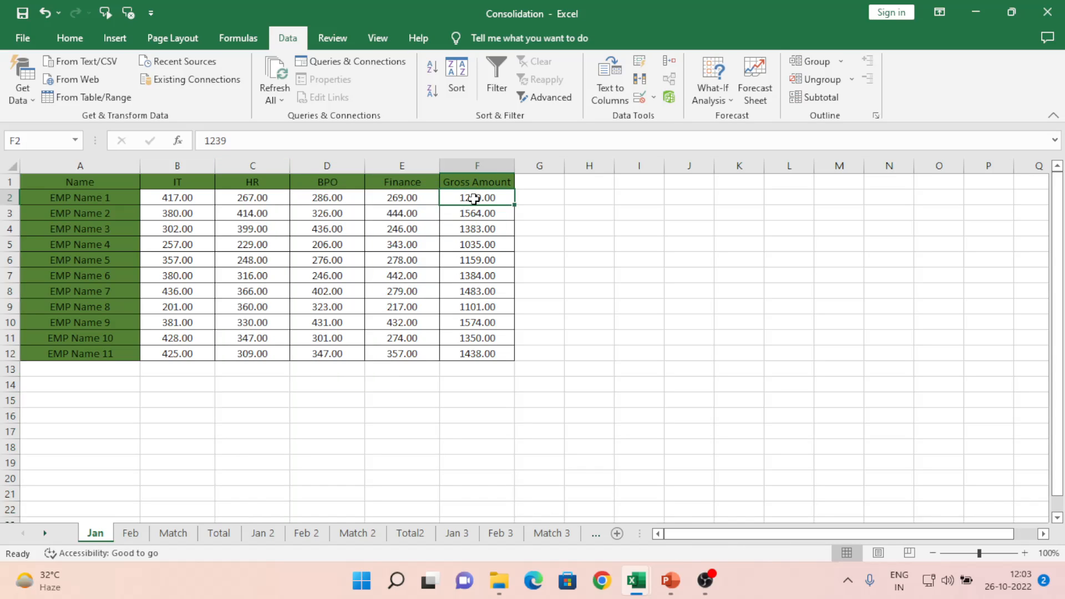
- Highlight the department headings IT to Finance, followed by the employee names in A2:A12 on the Jan sheet
click(187, 183)
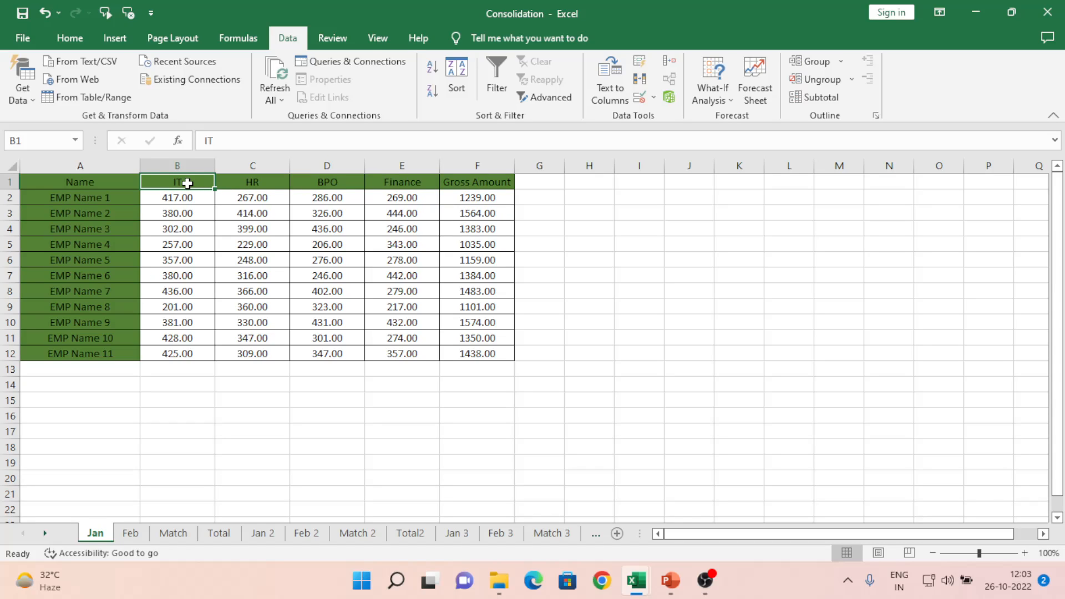
key(shift+Right)
key(shift+Right)
key(shift+Right)
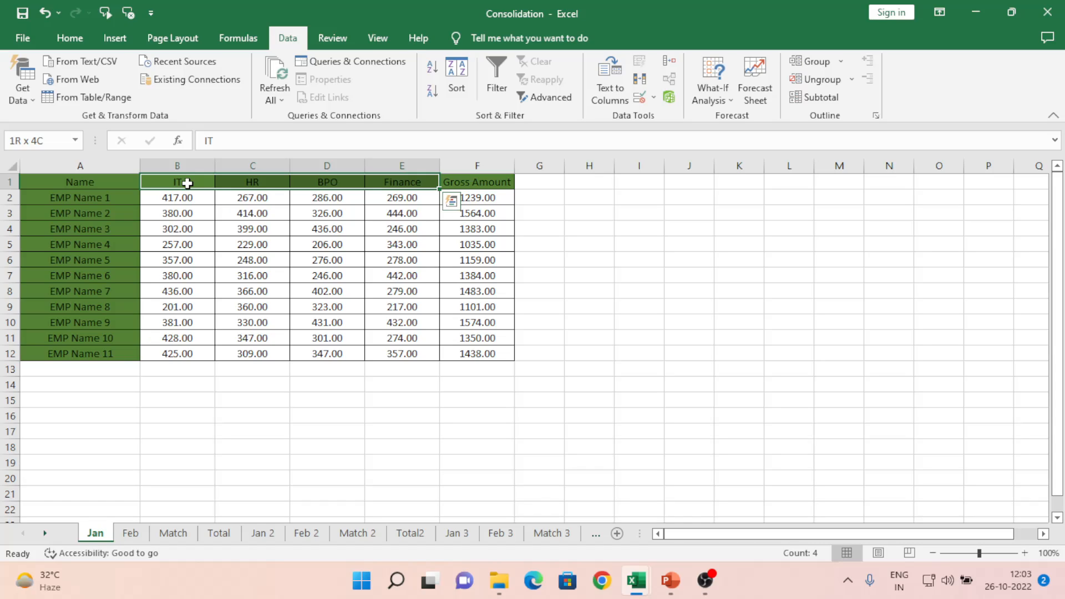
key(Right)
key(Left)
key(Left)
key(Down)
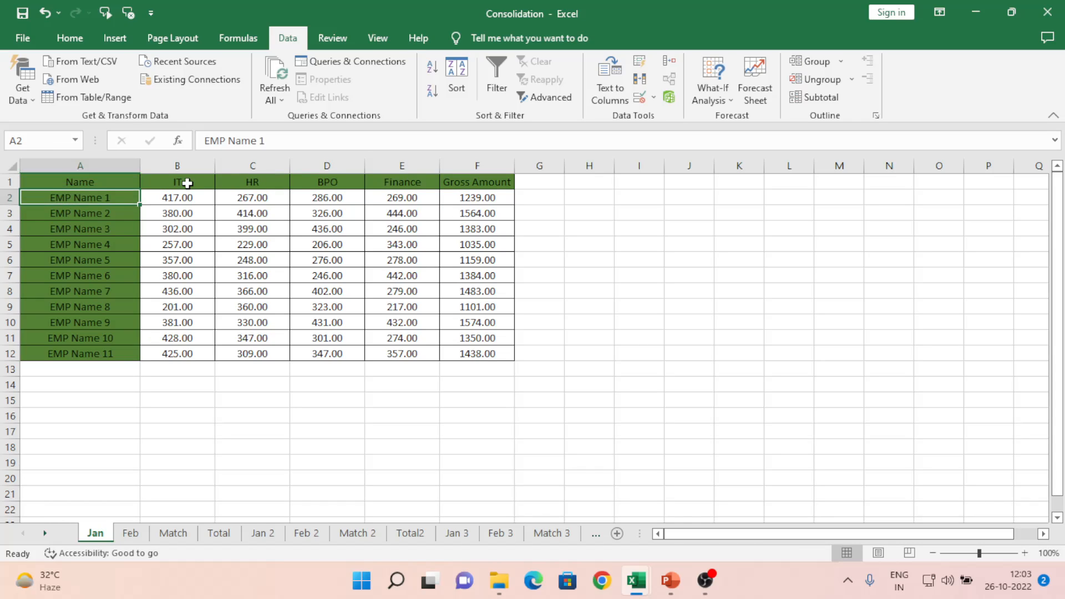
key(ctrl+shift+Down)
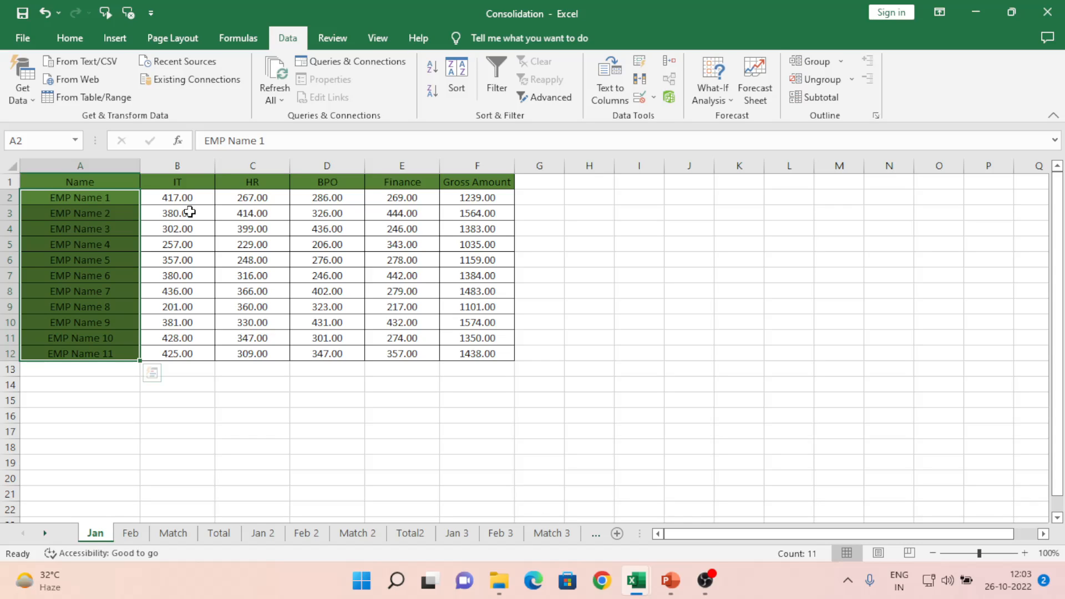
- Compare the row and column layout of the Feb and Match sheets with Jan, and inspect Jan's IT amounts
click(113, 447)
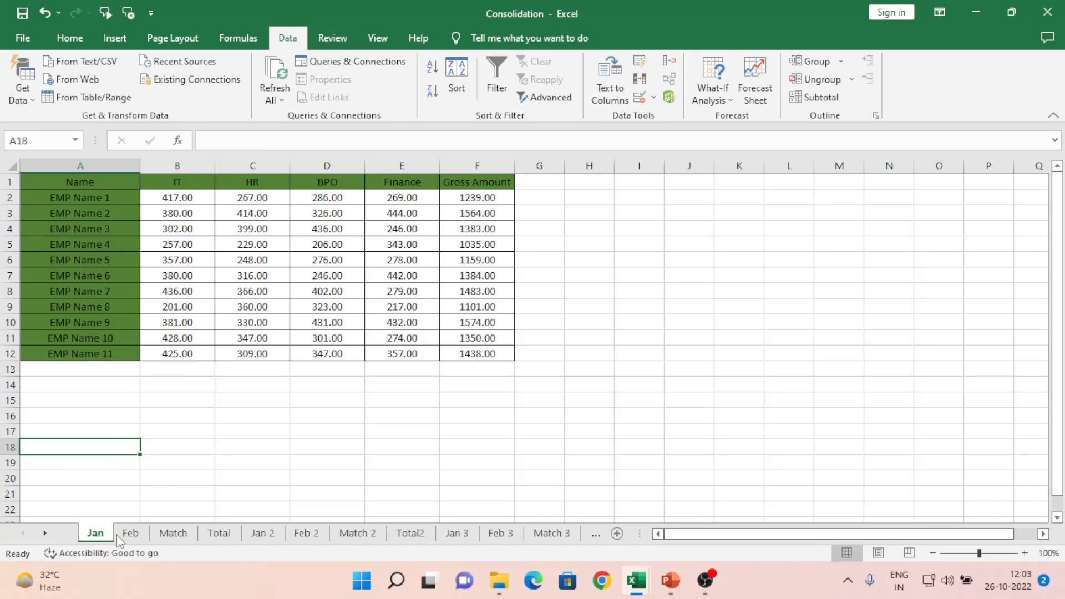
click(128, 536)
click(165, 536)
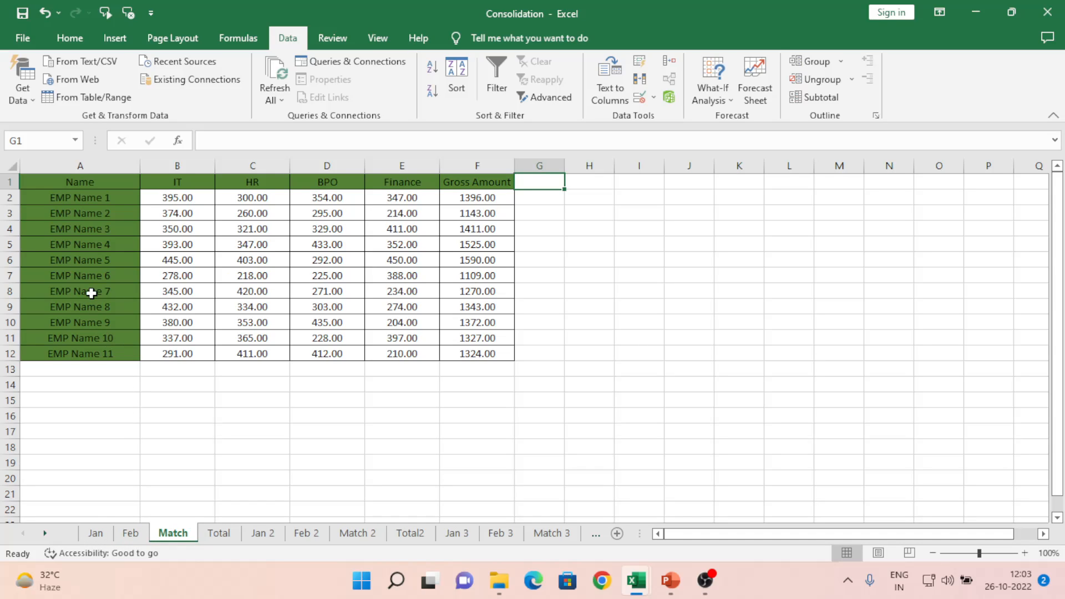
click(95, 533)
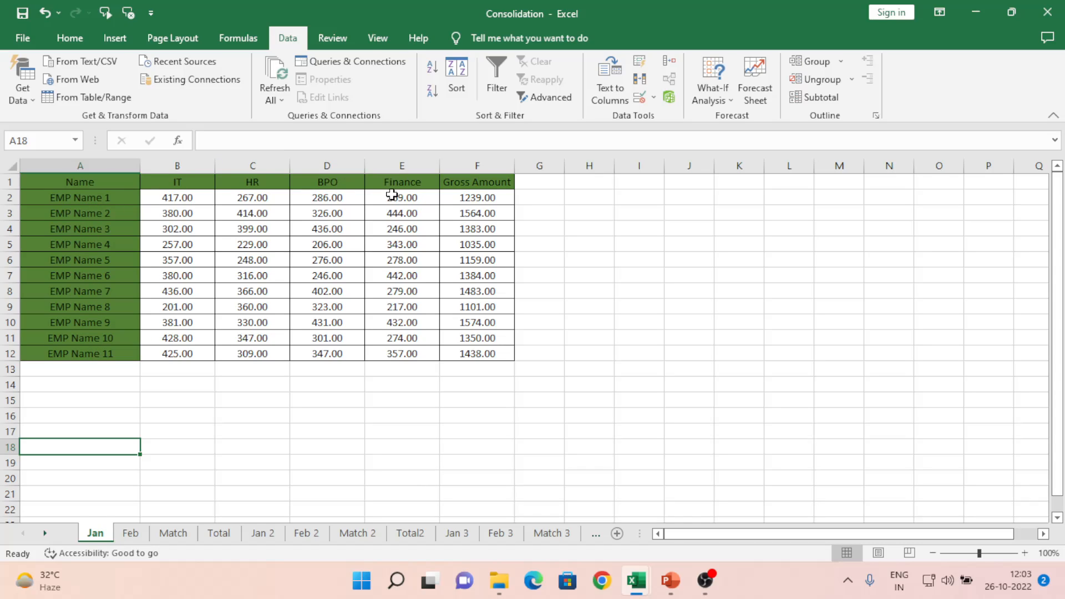
click(184, 201)
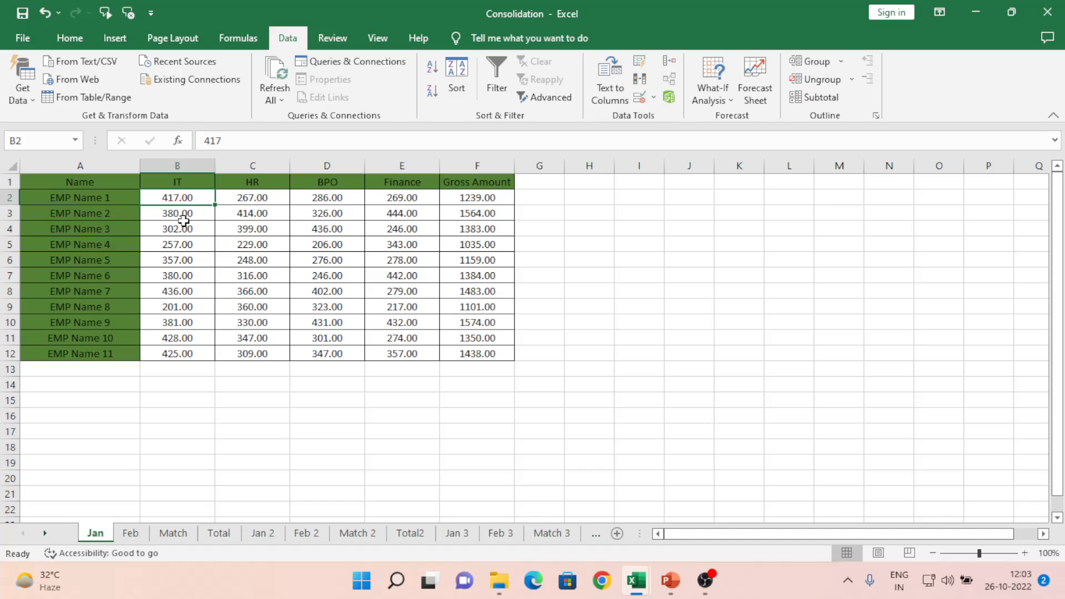
click(185, 227)
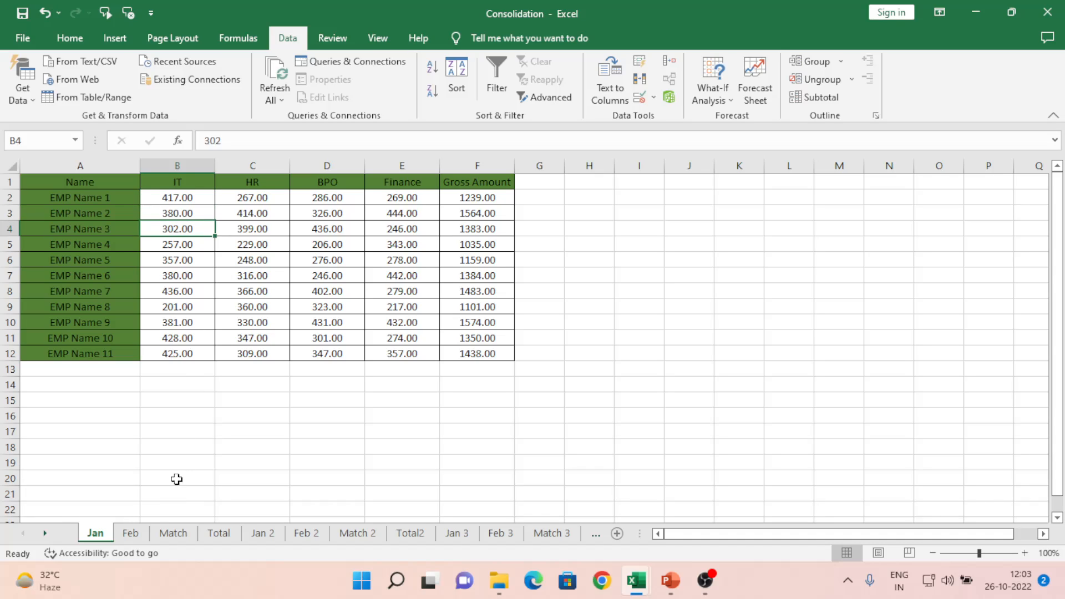
- Compare the department and Gross Amount figures across the Feb, Jan and Match sheets
click(130, 533)
click(175, 213)
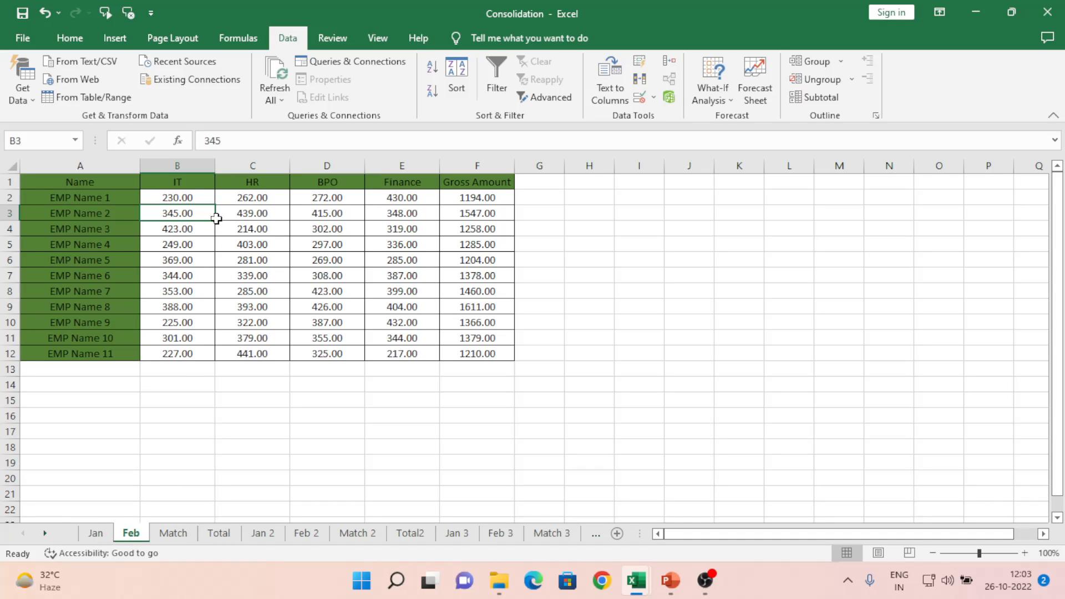
click(233, 245)
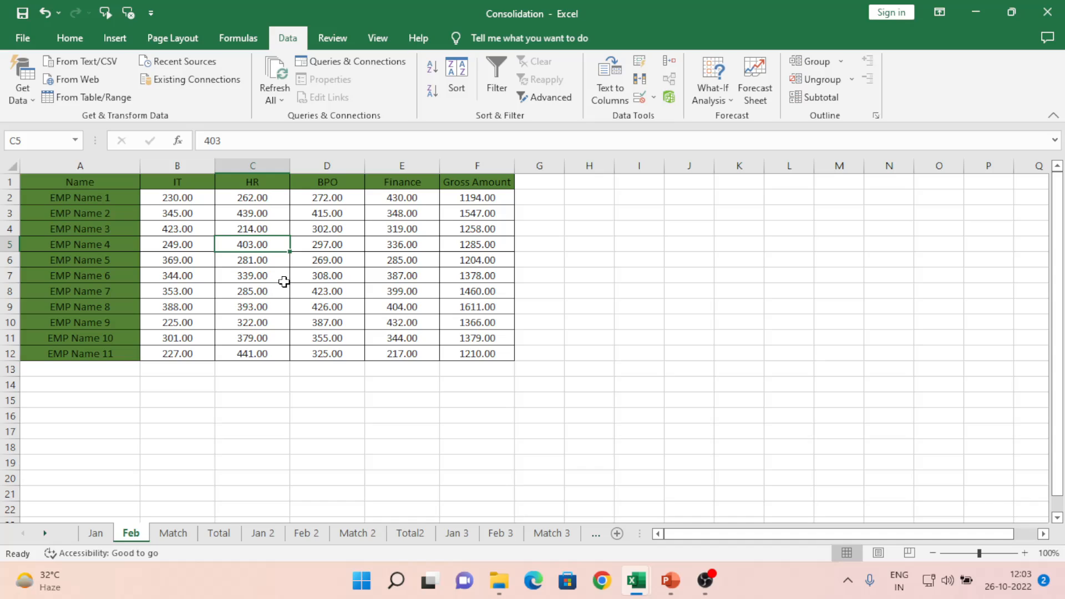
click(415, 245)
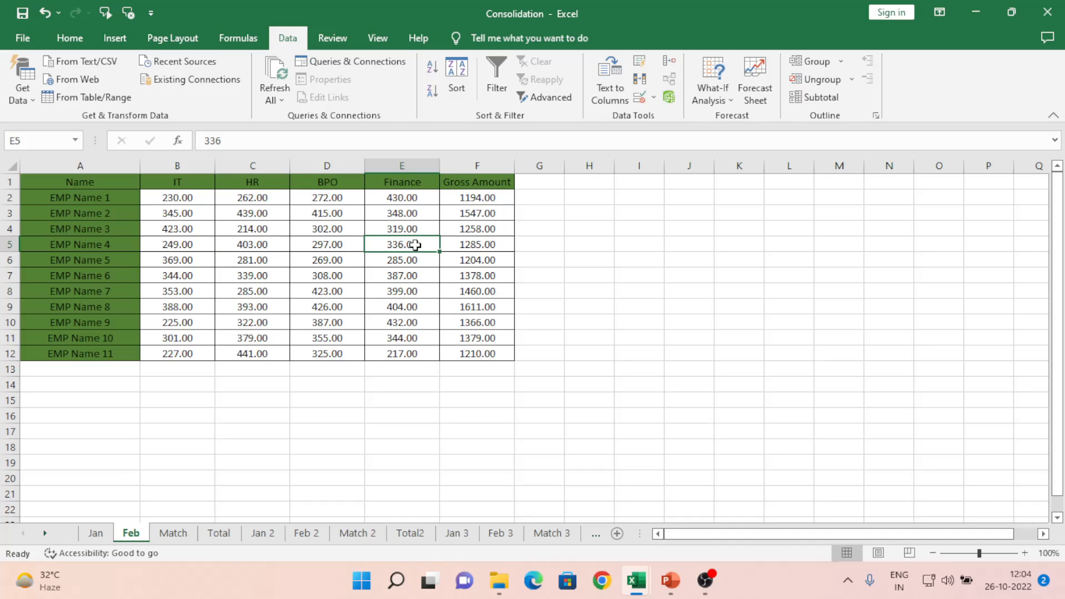
click(476, 197)
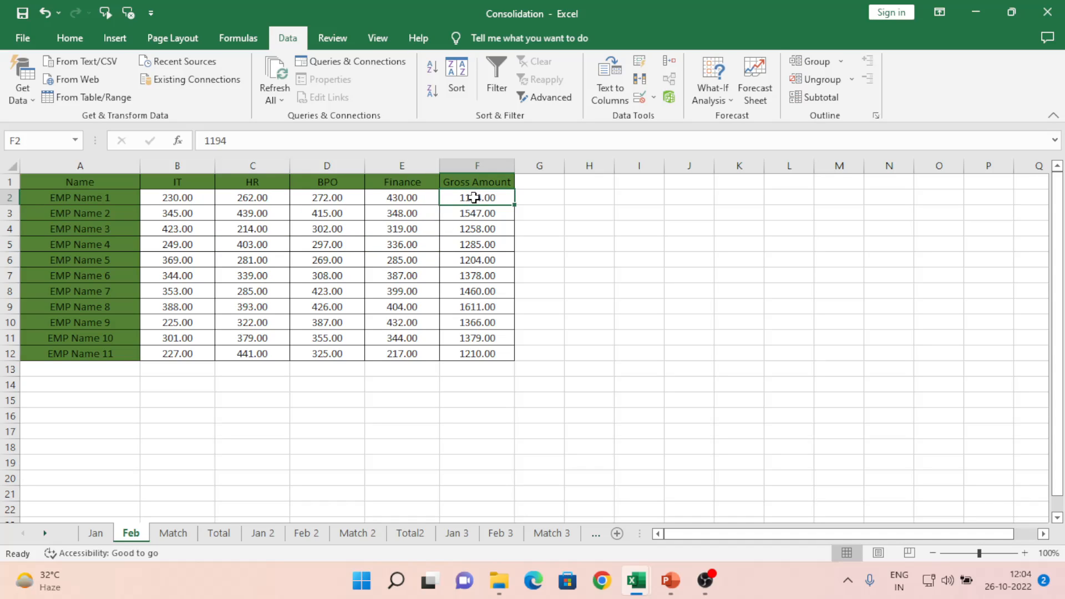
click(97, 534)
click(477, 199)
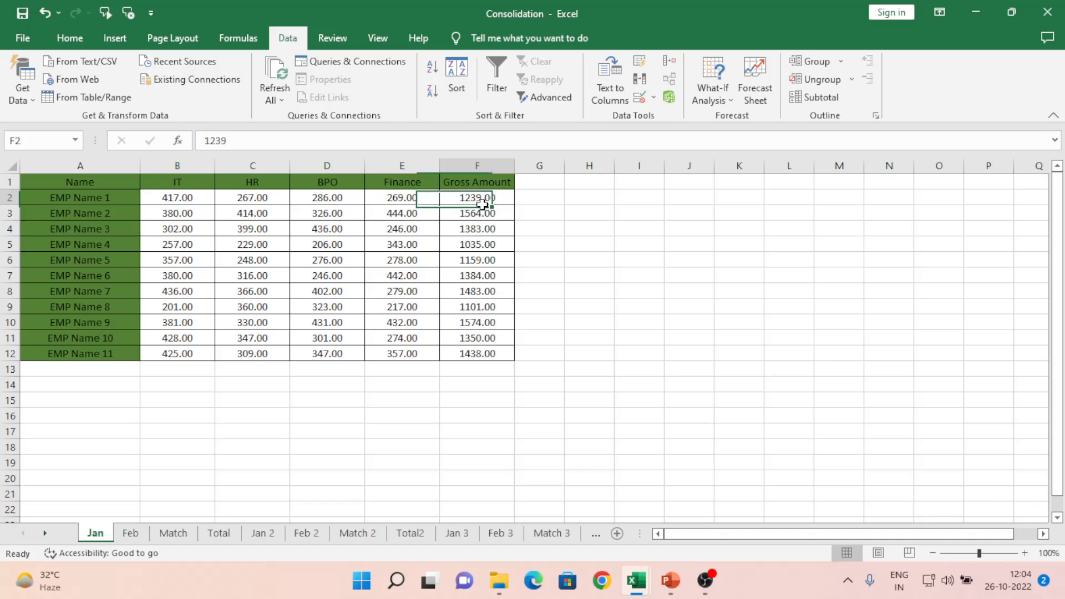
click(132, 533)
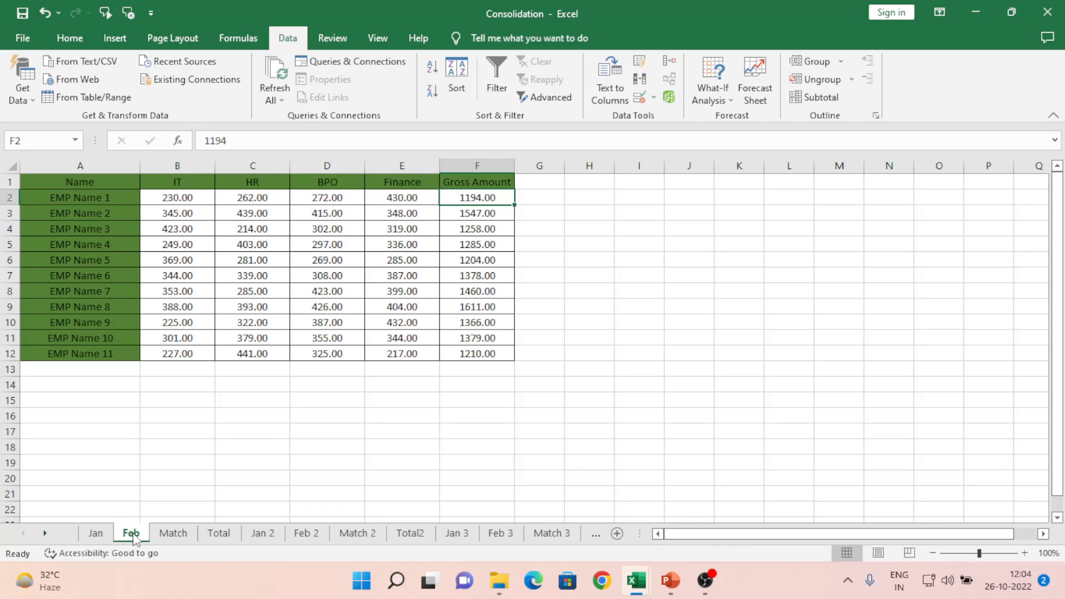
click(172, 534)
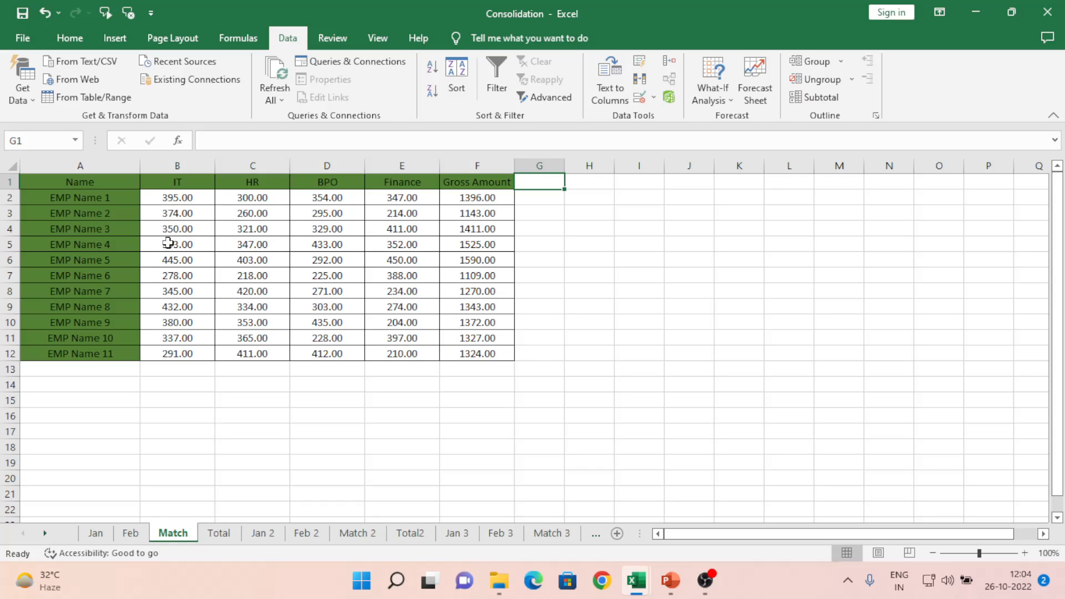
click(95, 534)
click(129, 534)
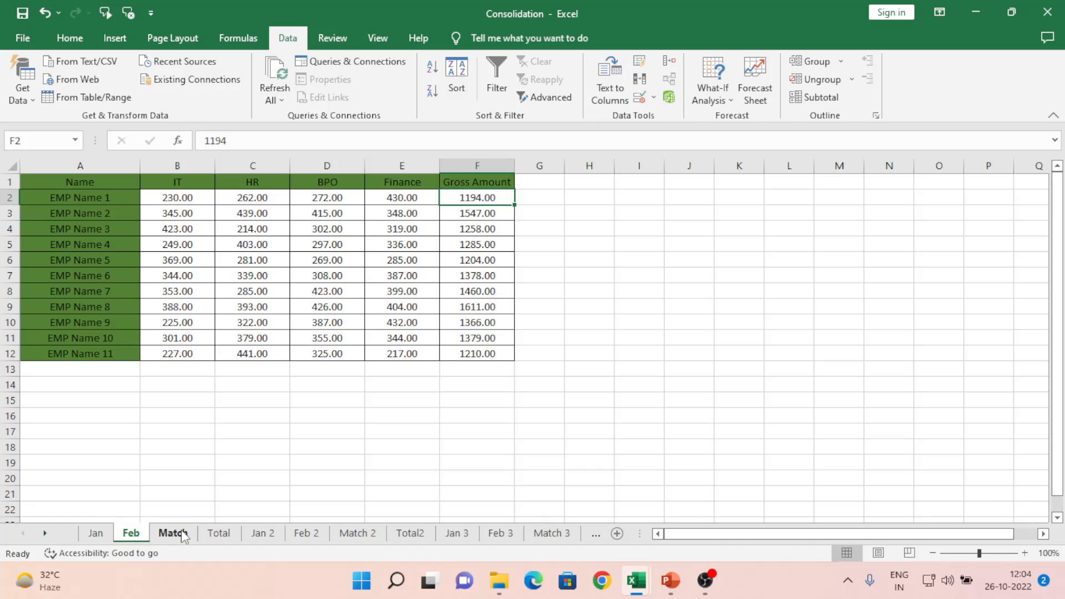
click(182, 534)
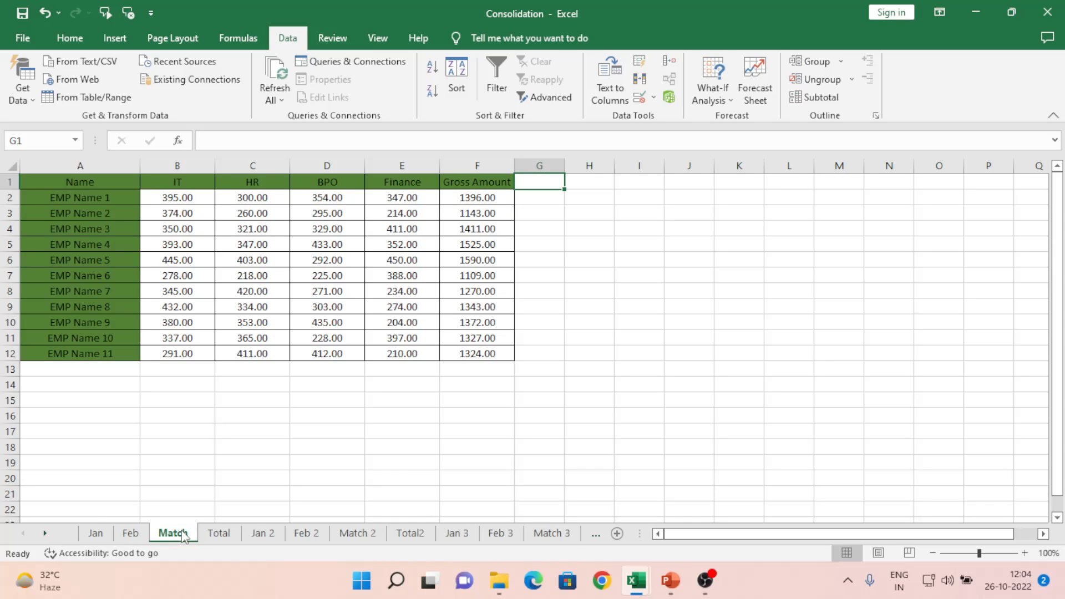
- Go to the empty Total sheet and select cell A1 as the destination for the consolidated data
click(219, 534)
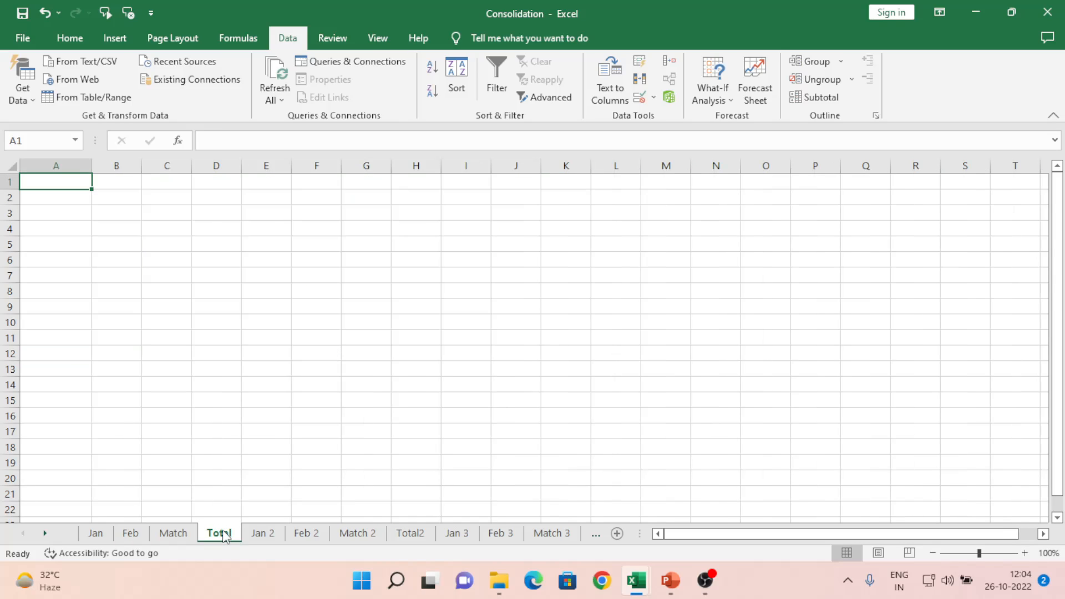
click(113, 344)
key(Up)
key(Up)
key(Up)
key(Up)
key(Up)
key(Up)
key(Up)
key(Up)
key(Up)
key(Up)
key(Left)
- Start the Consolidate command for cell A1 of the Total sheet and choose Sum as its function
click(72, 39)
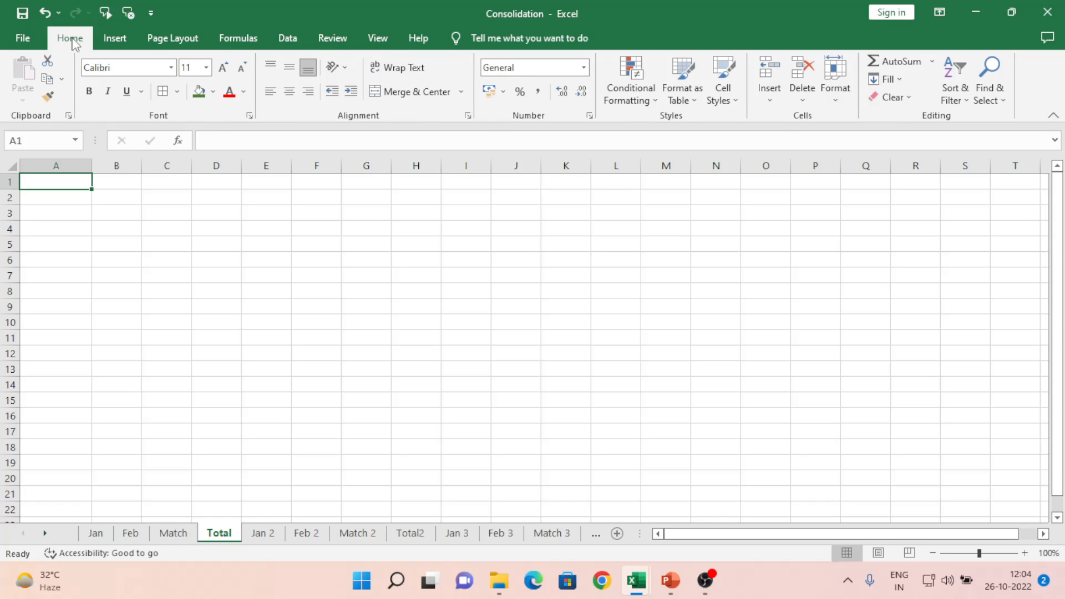
click(292, 36)
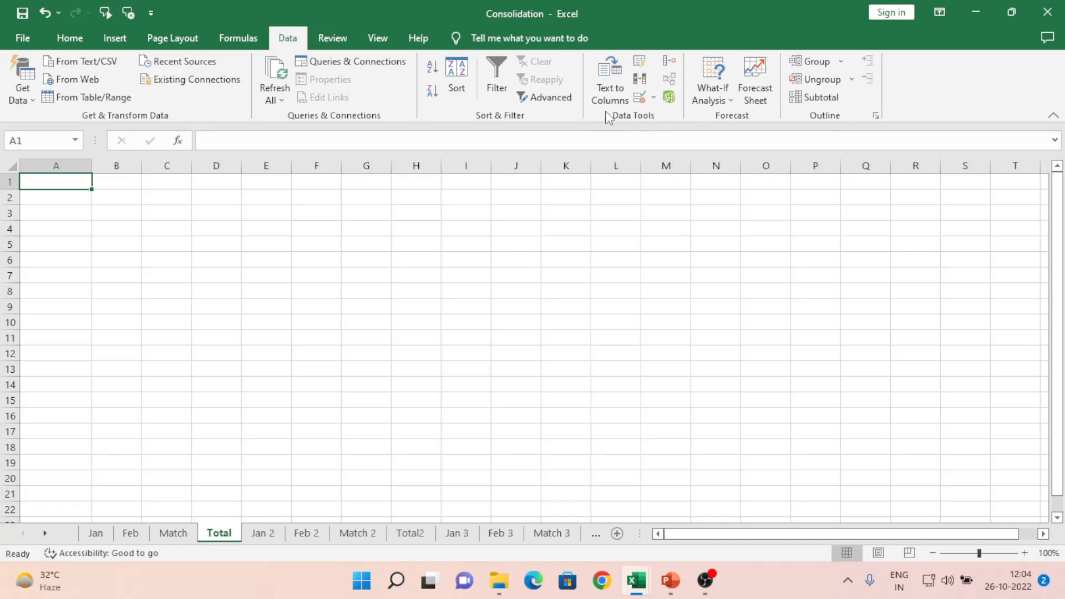
click(671, 63)
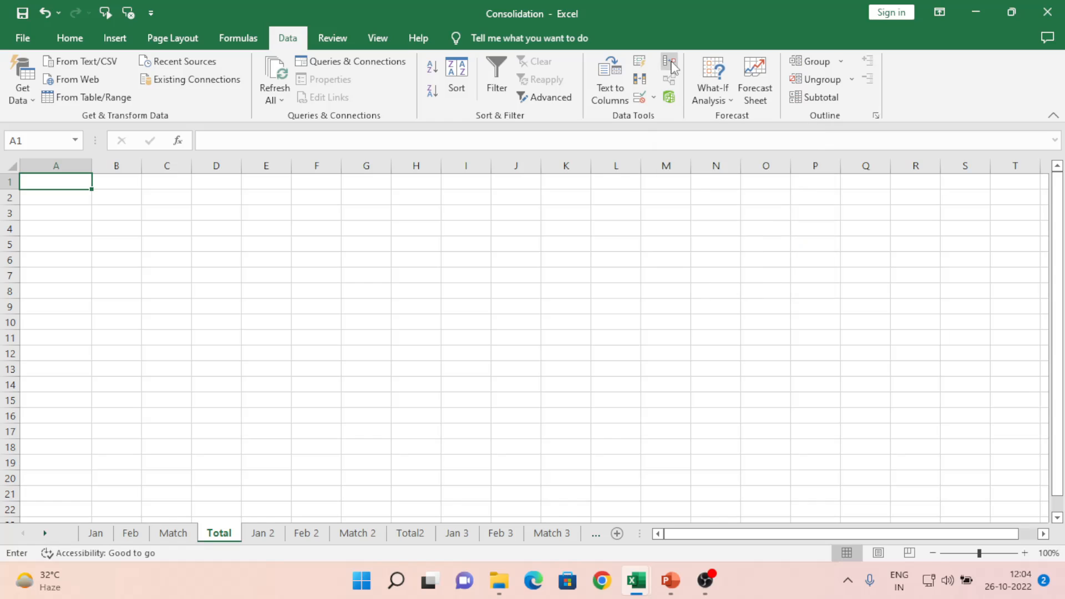
drag(762, 99, 384, 111)
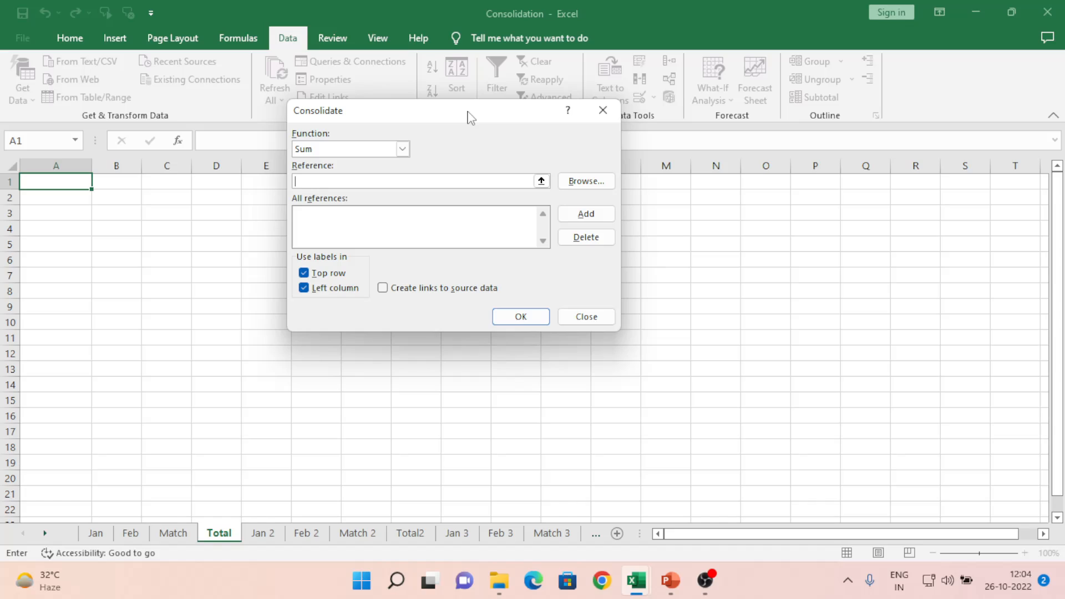
click(403, 152)
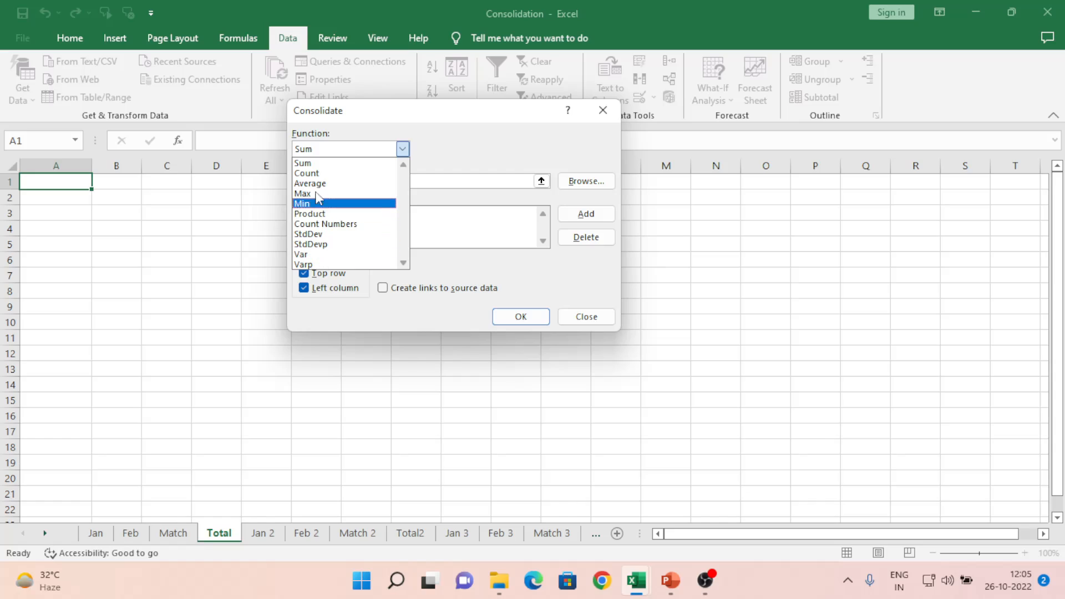
click(319, 163)
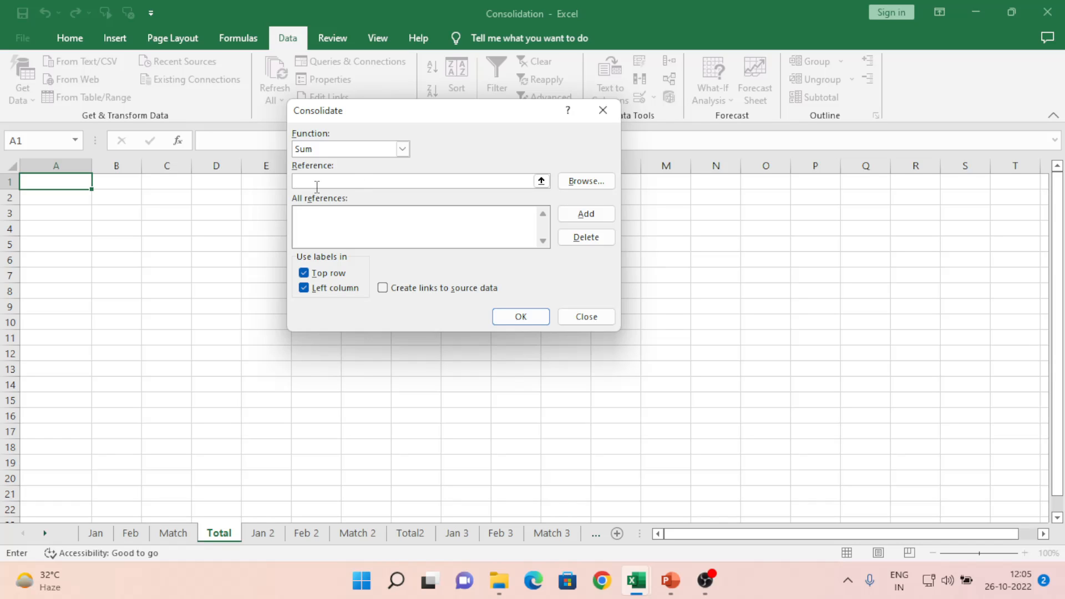
- Add the range A1:F12 of the Jan sheet to the consolidation references
click(95, 533)
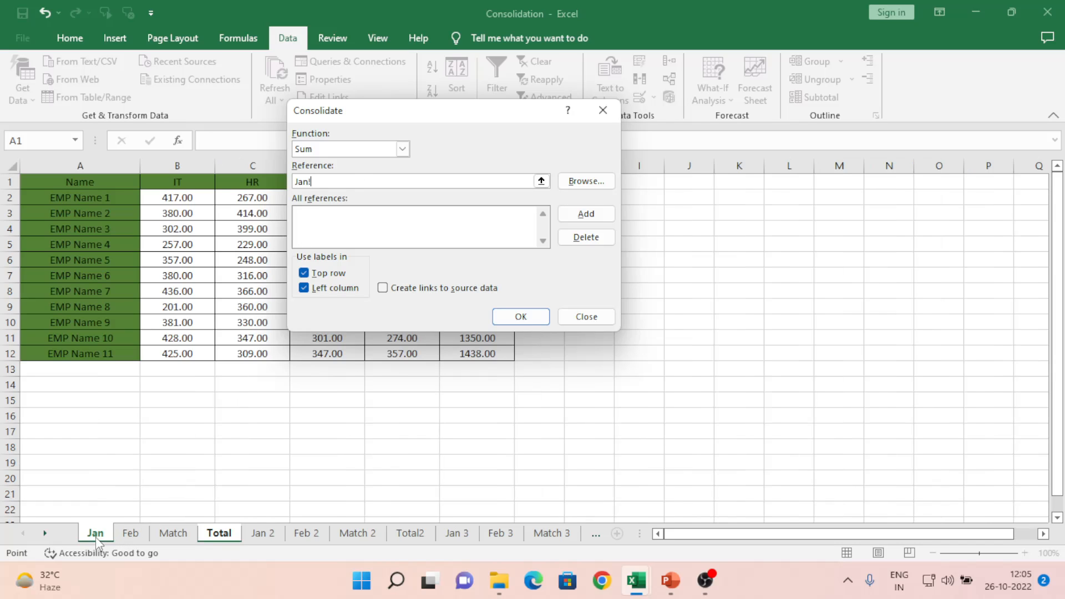
click(62, 303)
key(ctrl+Up)
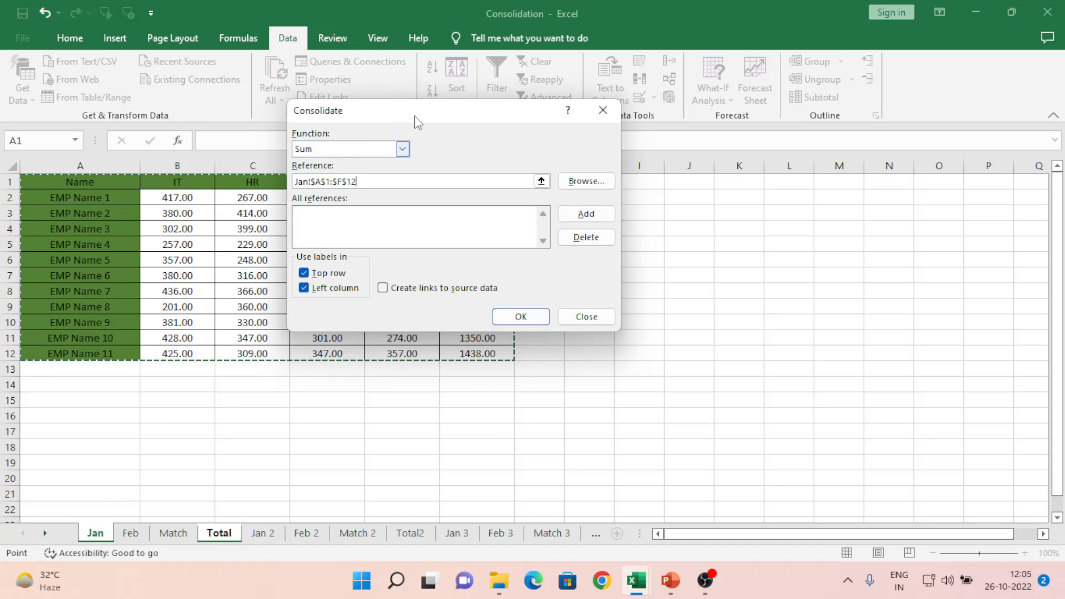
drag(431, 110, 647, 115)
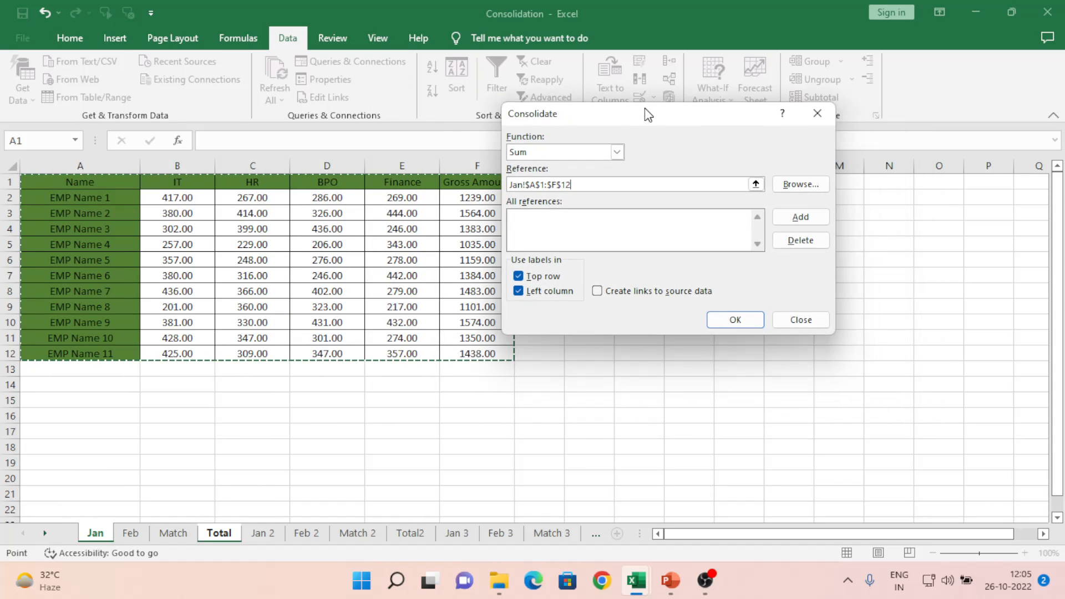
click(804, 217)
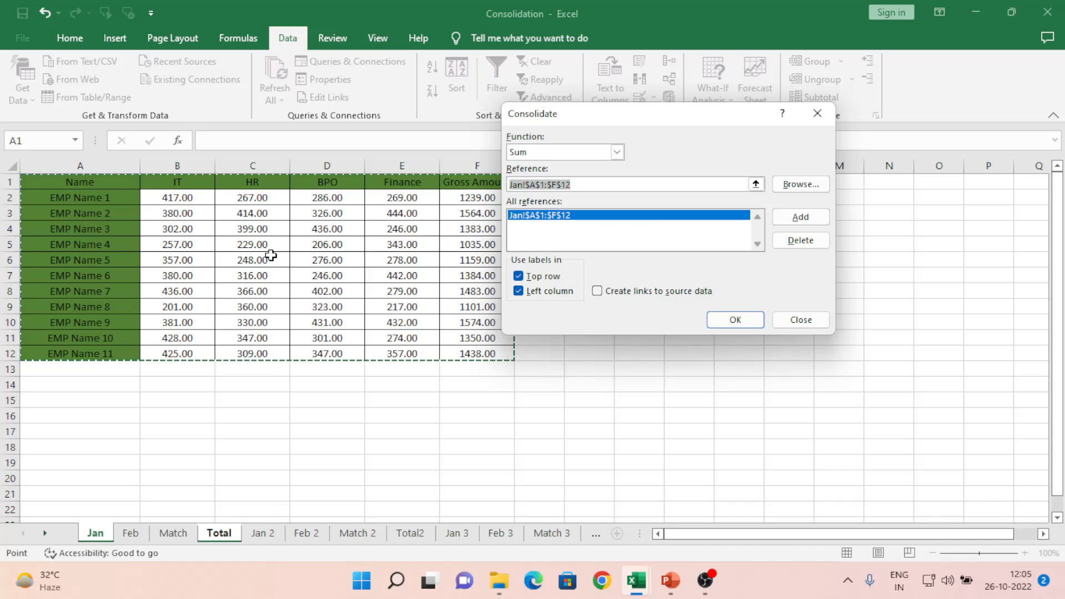
- Add the range A1:F12 of the Feb and Match sheets as references and run the consolidation using top row and left column labels
click(130, 533)
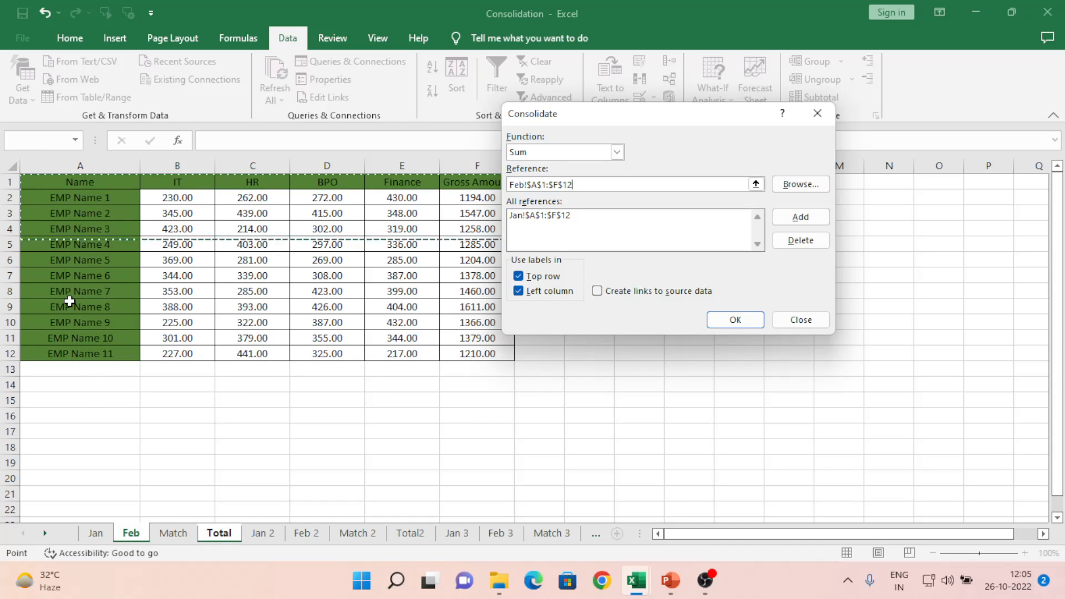
click(795, 221)
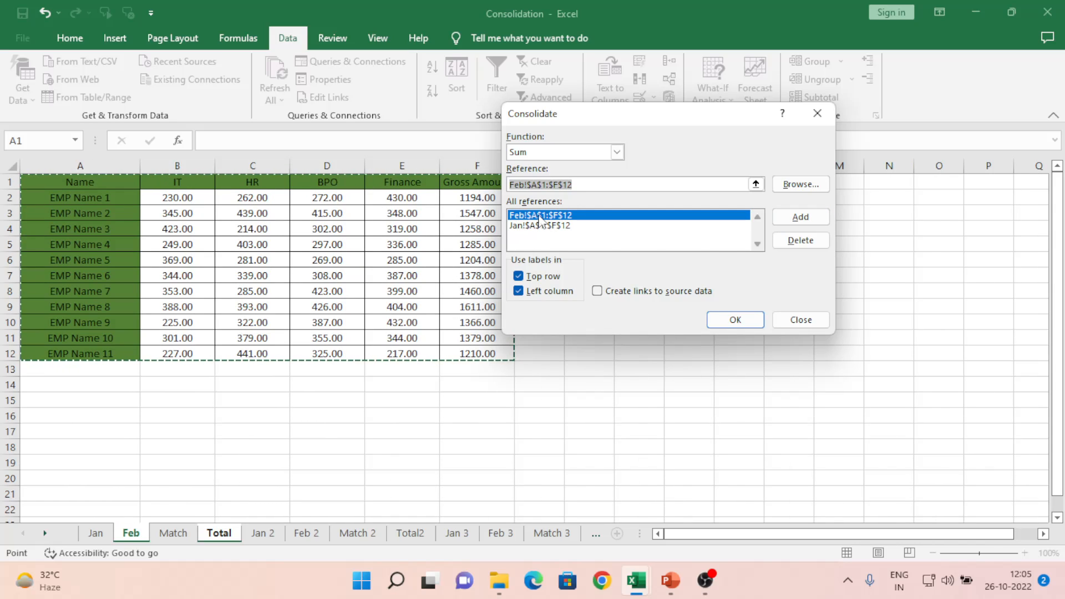
click(173, 533)
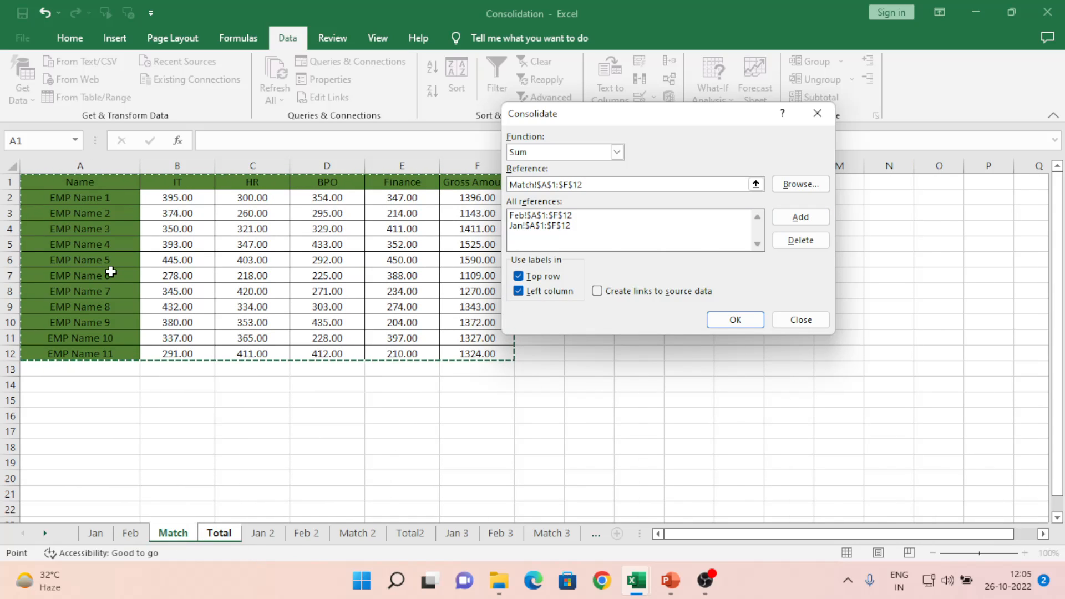
key(shift+Right)
key(shift+Right)
key(shift+Right)
key(shift+Right)
key(shift+Right)
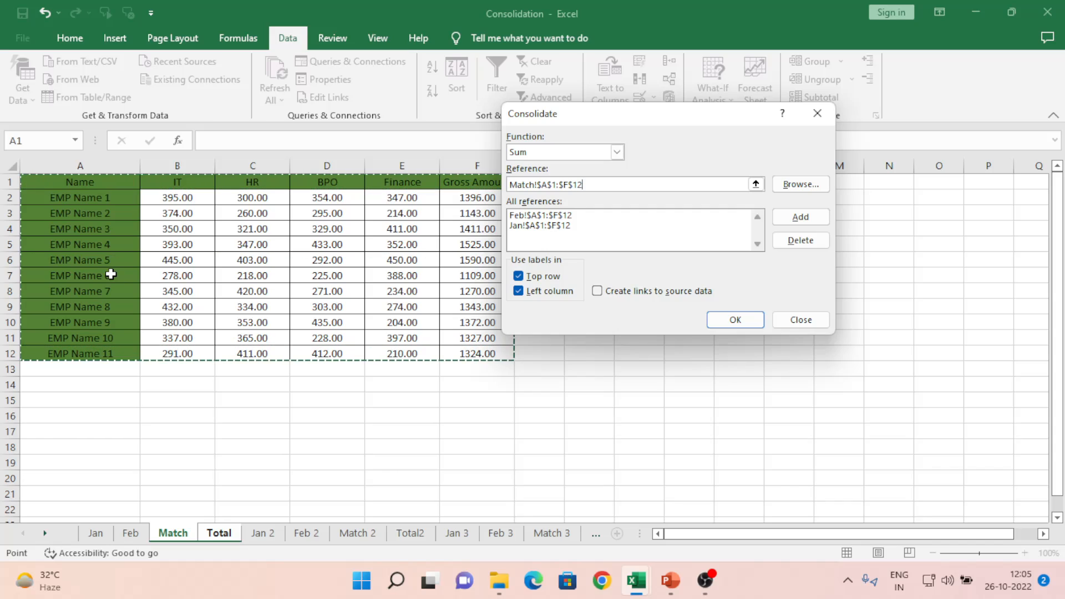
click(804, 218)
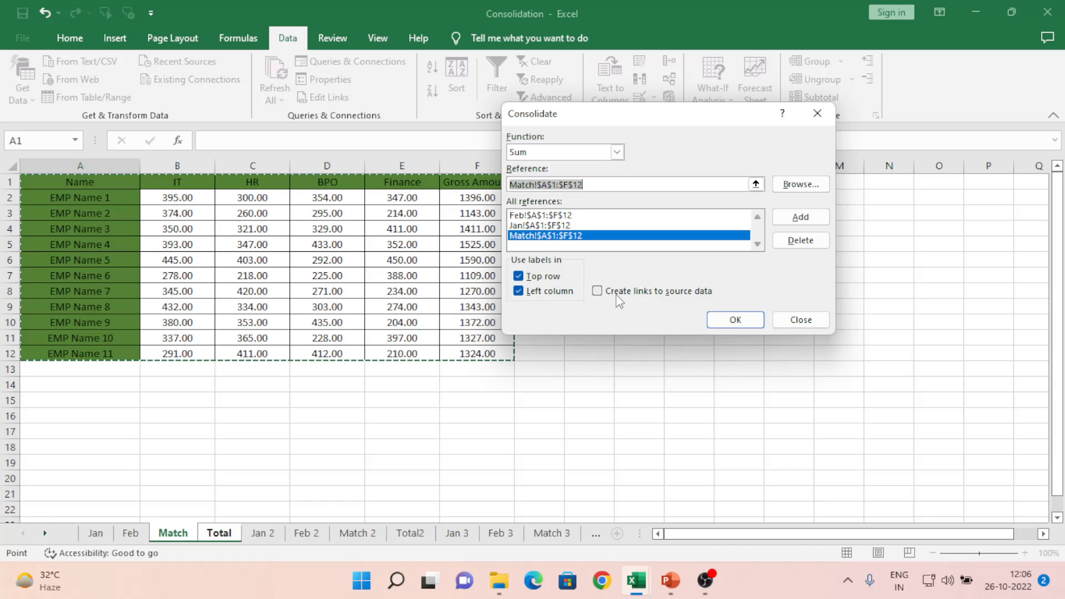
click(728, 324)
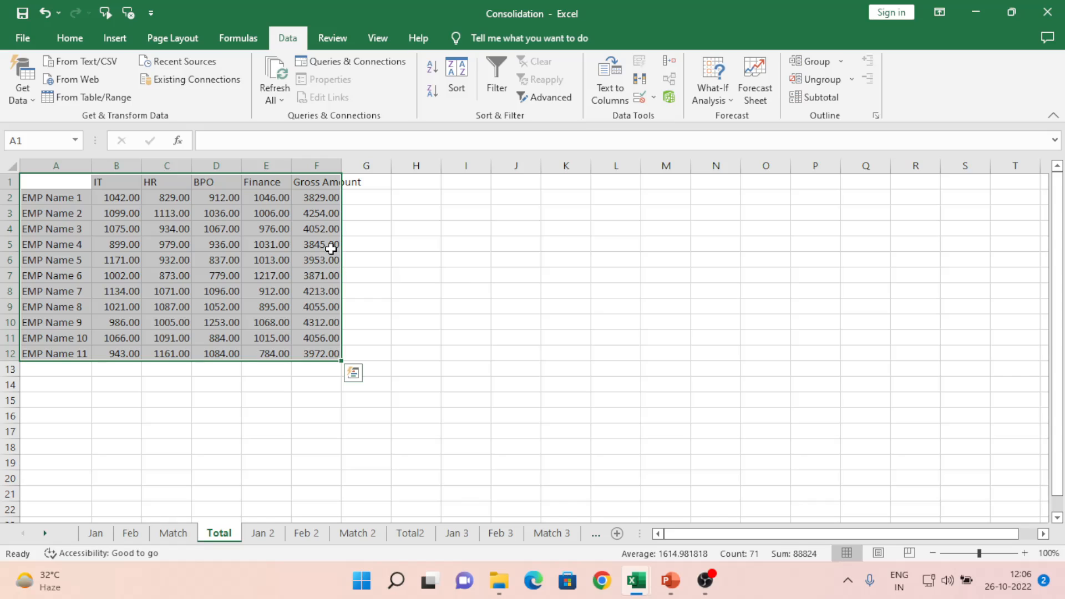
- Autofit the width of all columns on the Total sheet
click(12, 167)
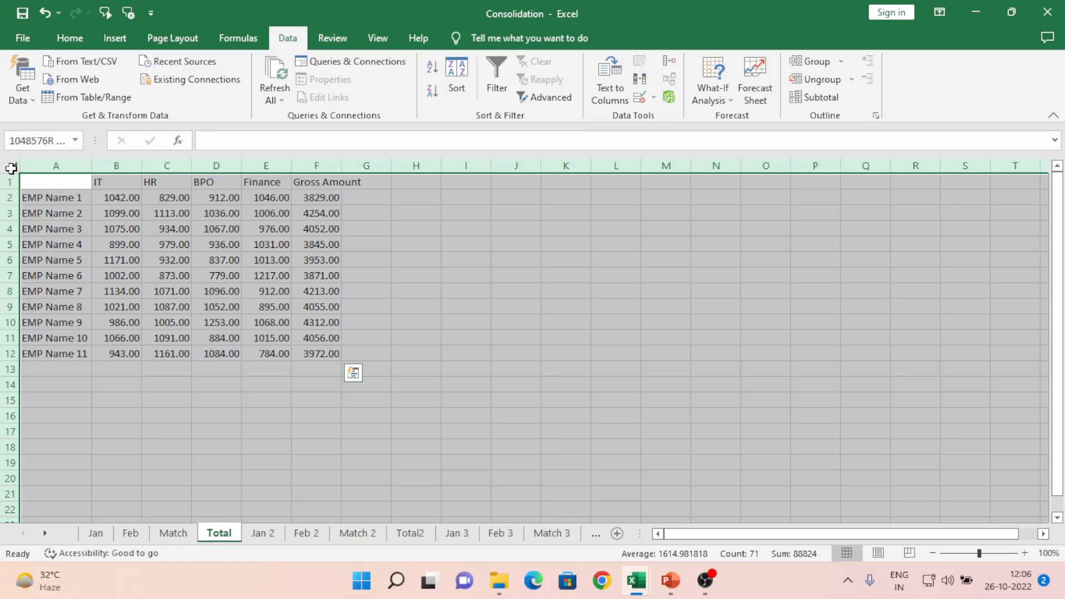
double_click(91, 162)
click(134, 245)
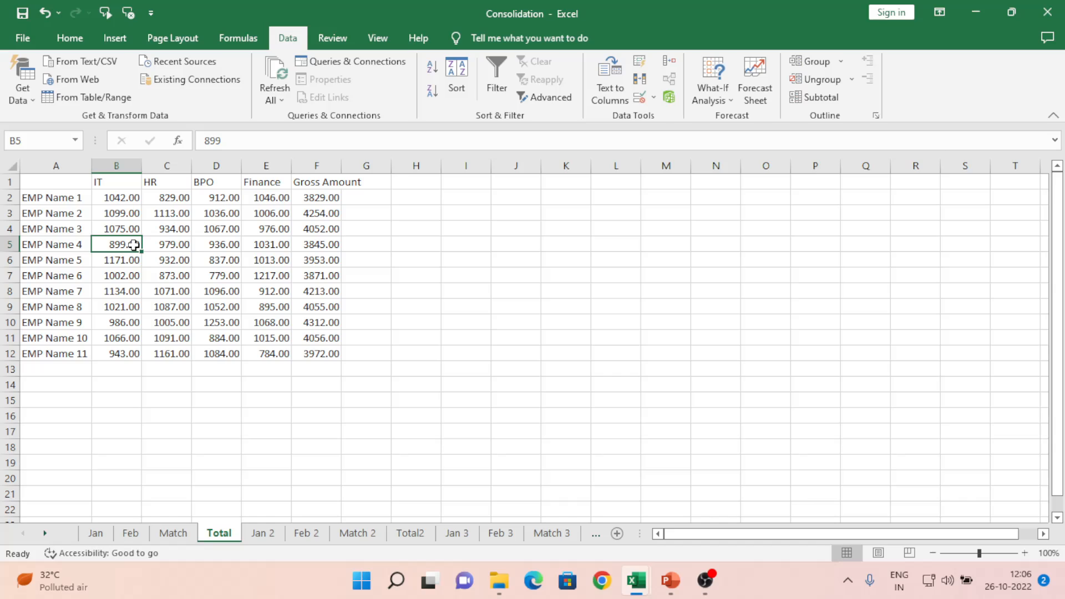
click(90, 165)
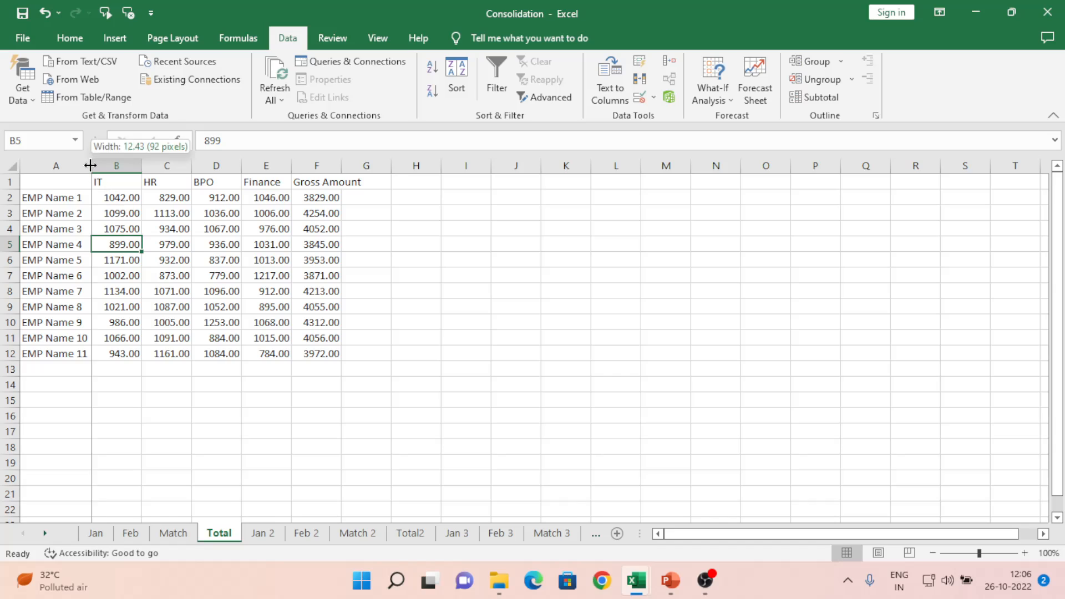
click(4, 166)
double_click(91, 165)
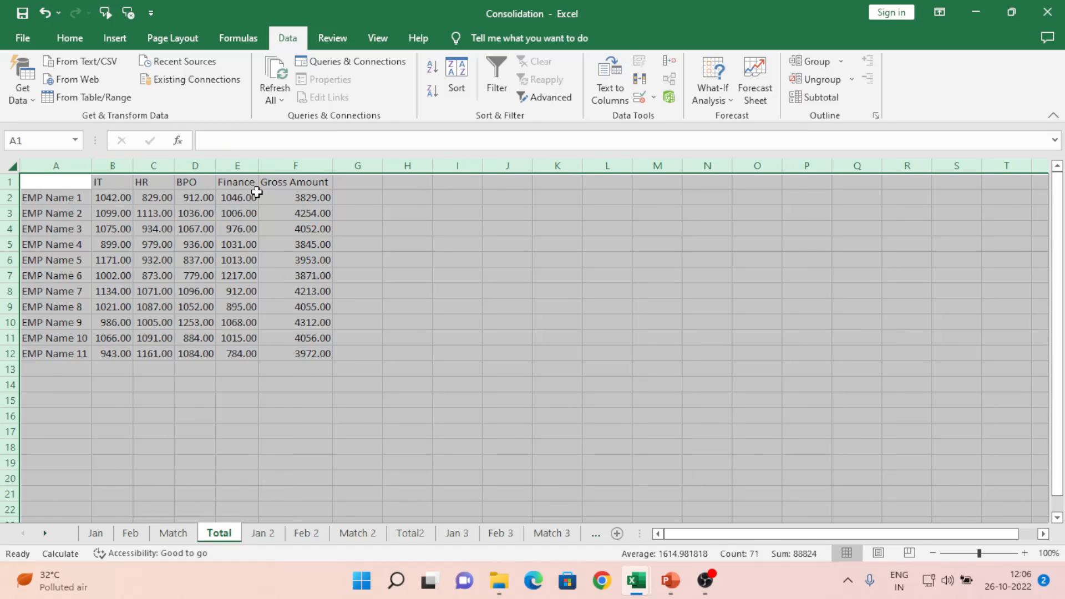
click(154, 228)
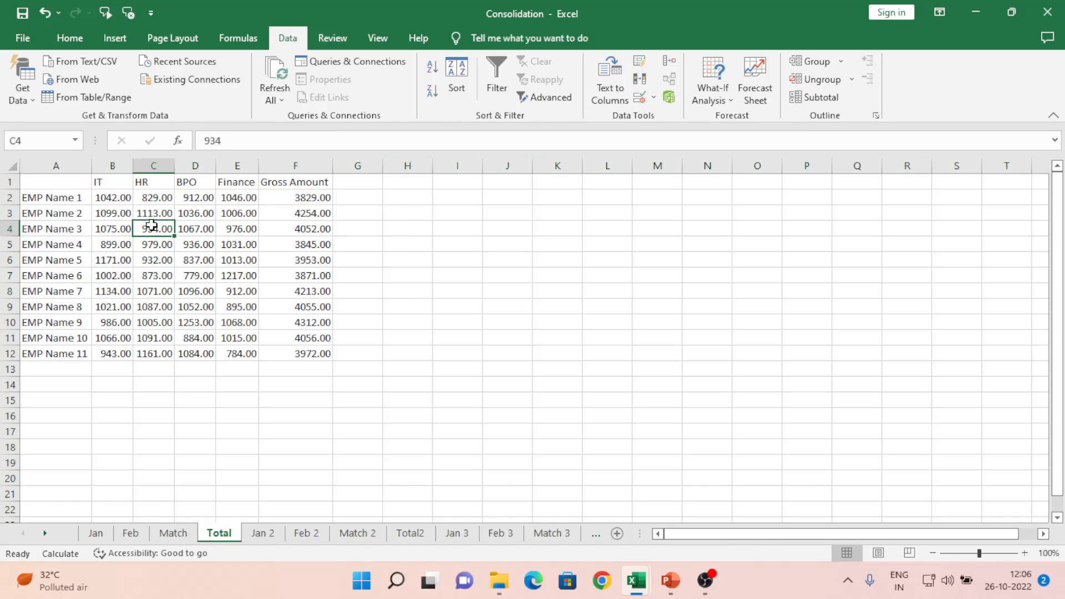
- Compare EMP Name 1's consolidated IT amount with the IT amounts on the Jan, Feb and Match sheets
click(109, 198)
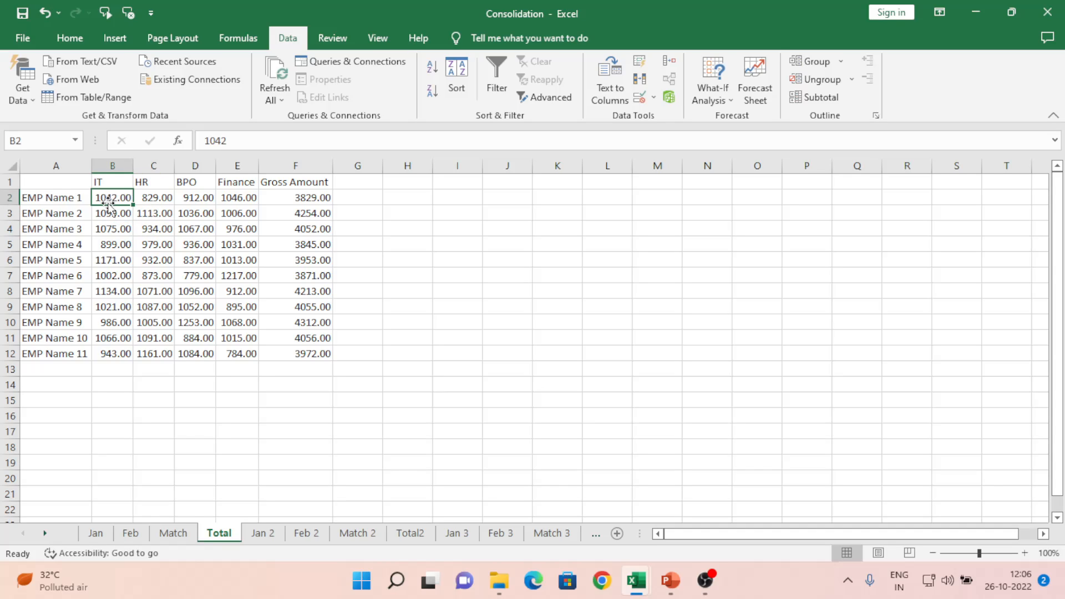
click(97, 533)
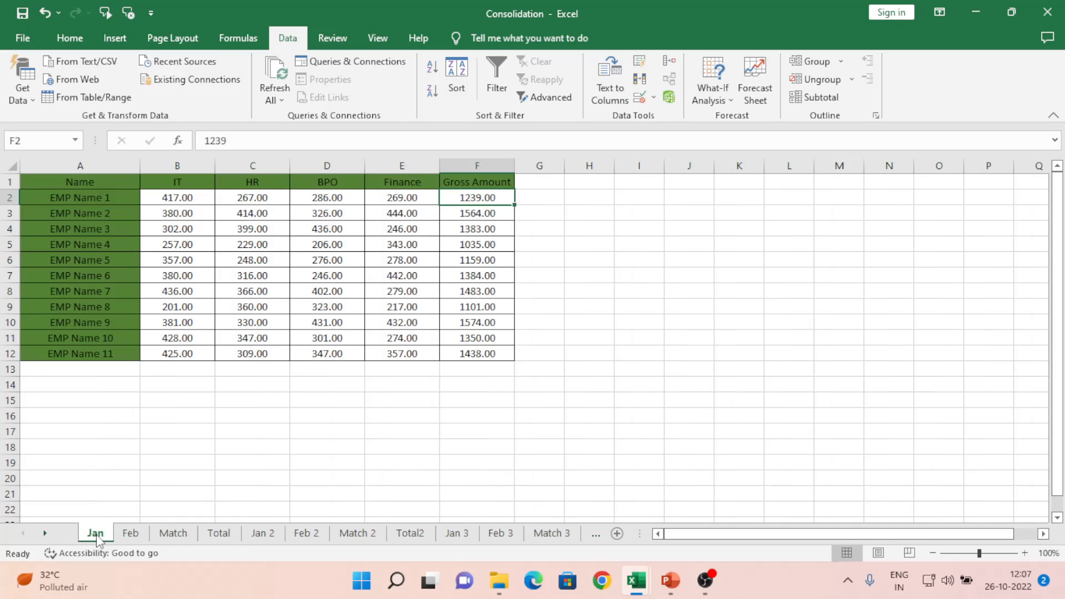
click(190, 200)
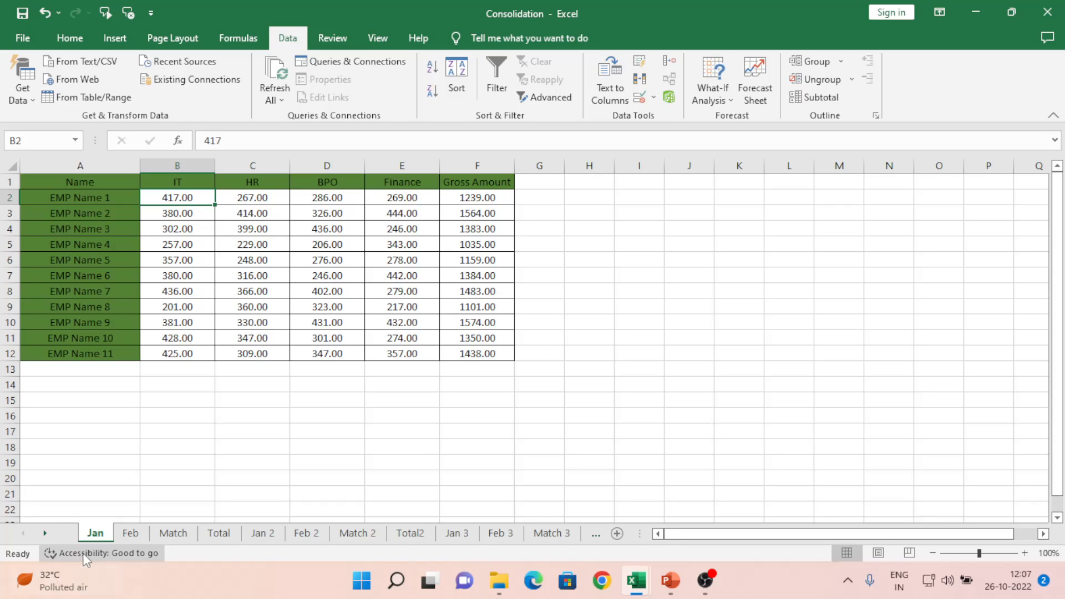
click(131, 533)
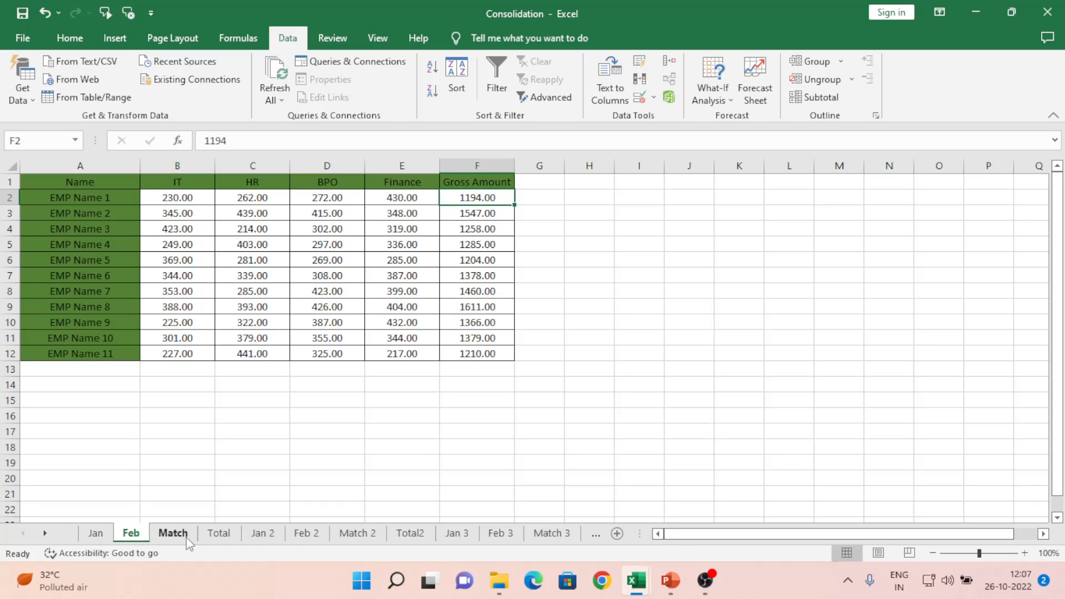
click(183, 535)
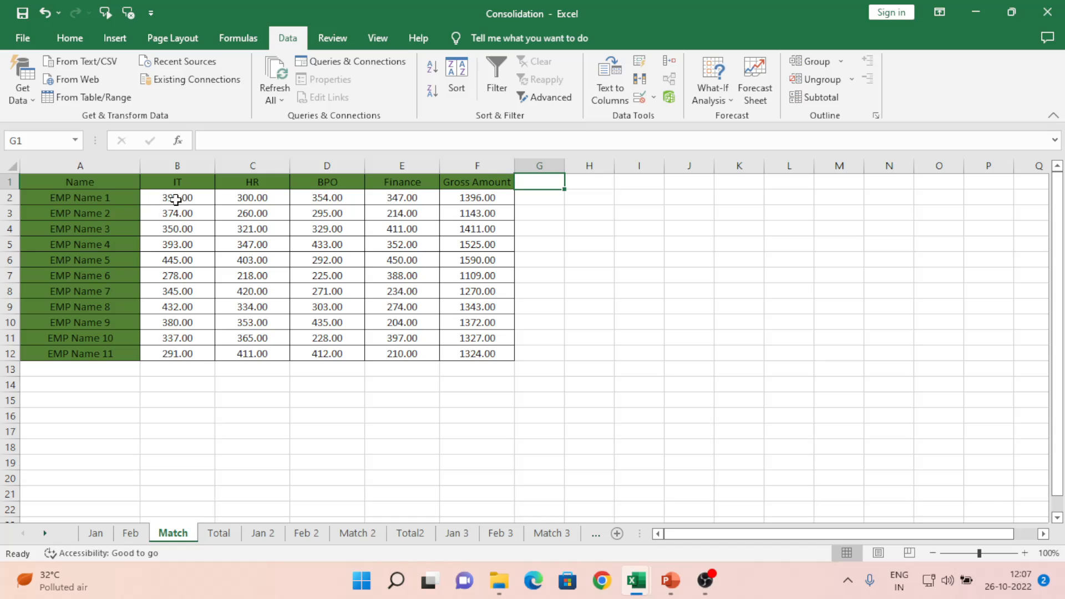
- Enter EMP Name 1's Match IT amount, 395, in cell L2 of the Total sheet
click(222, 533)
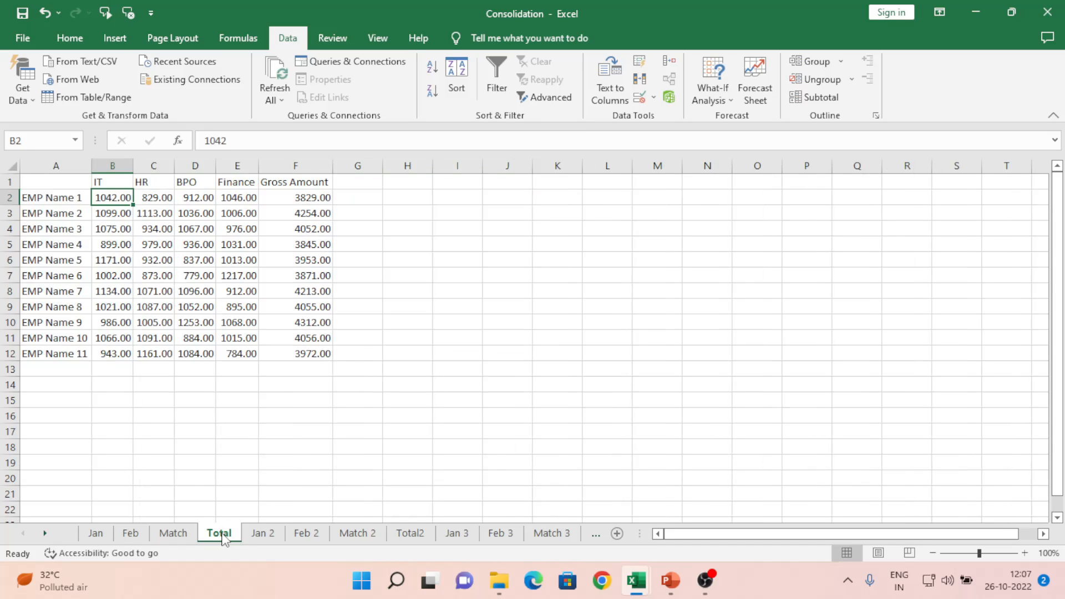
click(613, 200)
text(895)
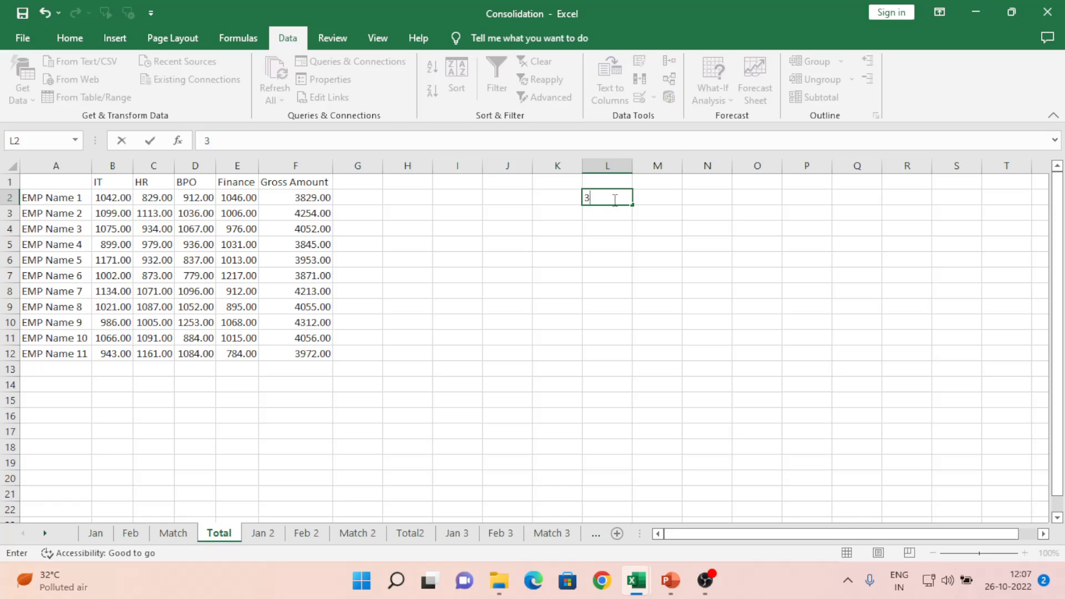
key(Return)
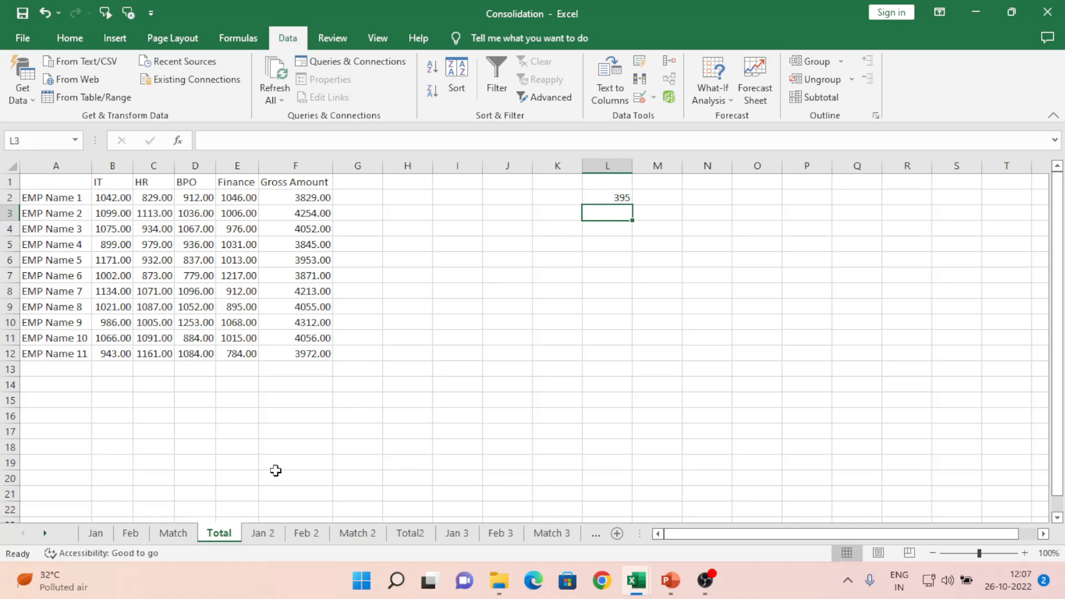
- Look up EMP Name 1's IT amount on the Feb sheet and enter 230 in cell L3 of the Total sheet
click(132, 534)
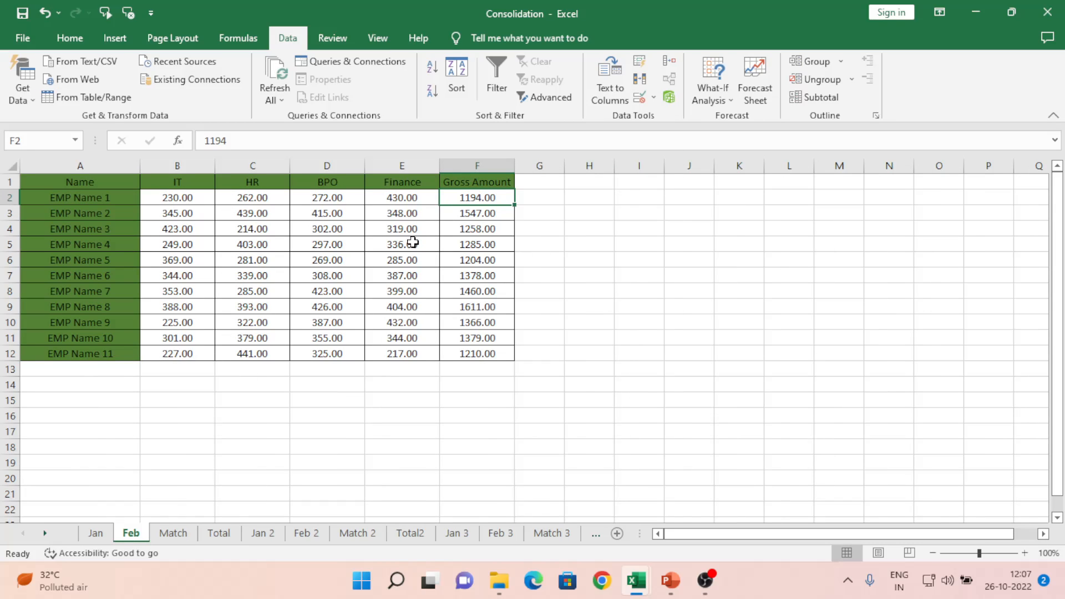
click(227, 537)
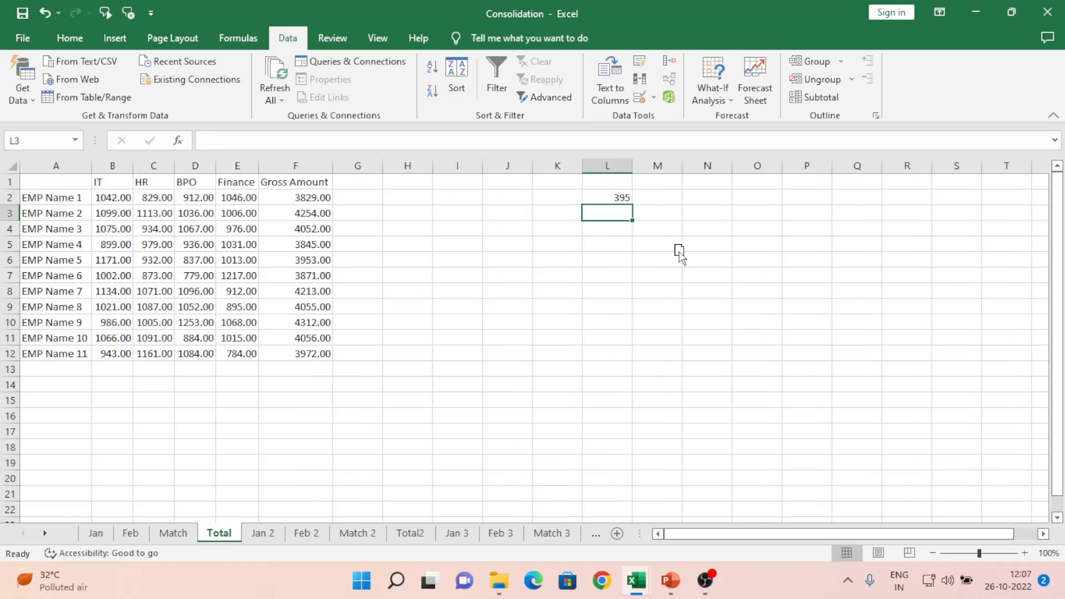
text(3)
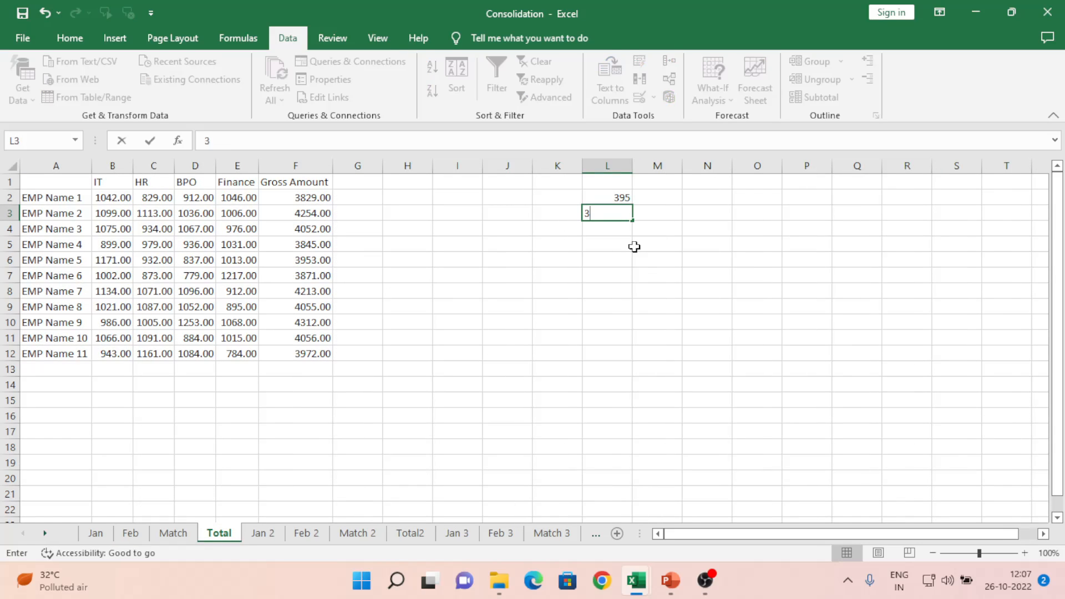
text(30)
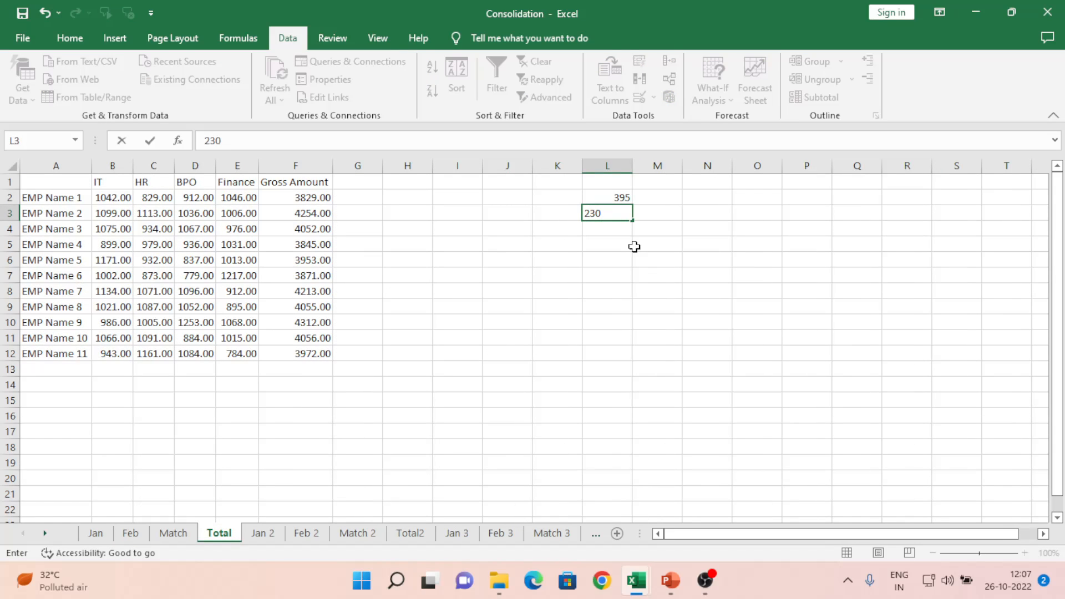
key(Return)
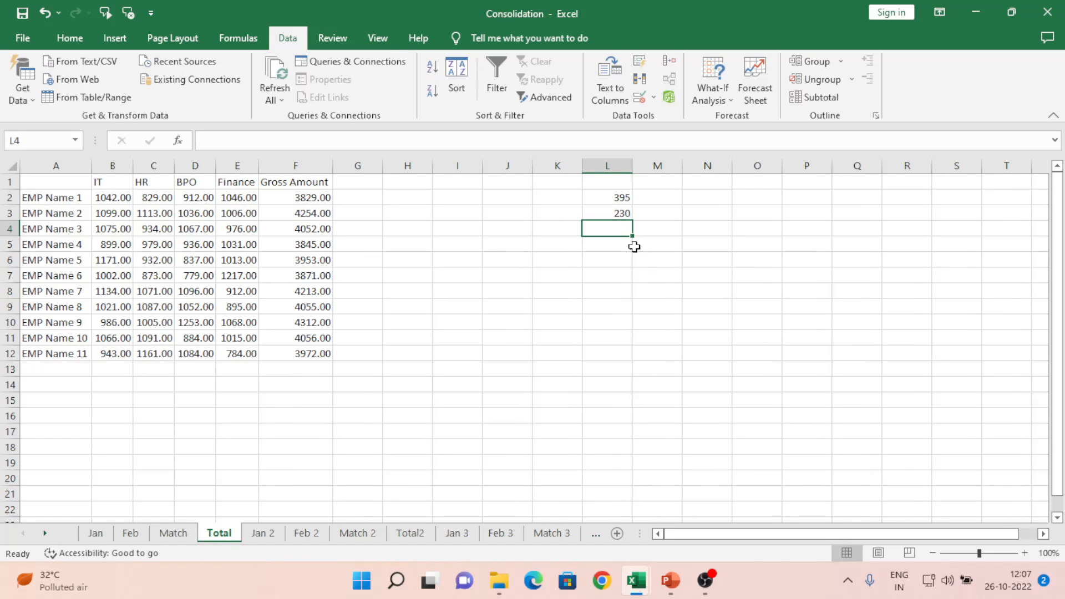
- Look up EMP Name 1's IT amount on the Jan sheet and enter 417 in cell L4 of the Total sheet
click(94, 532)
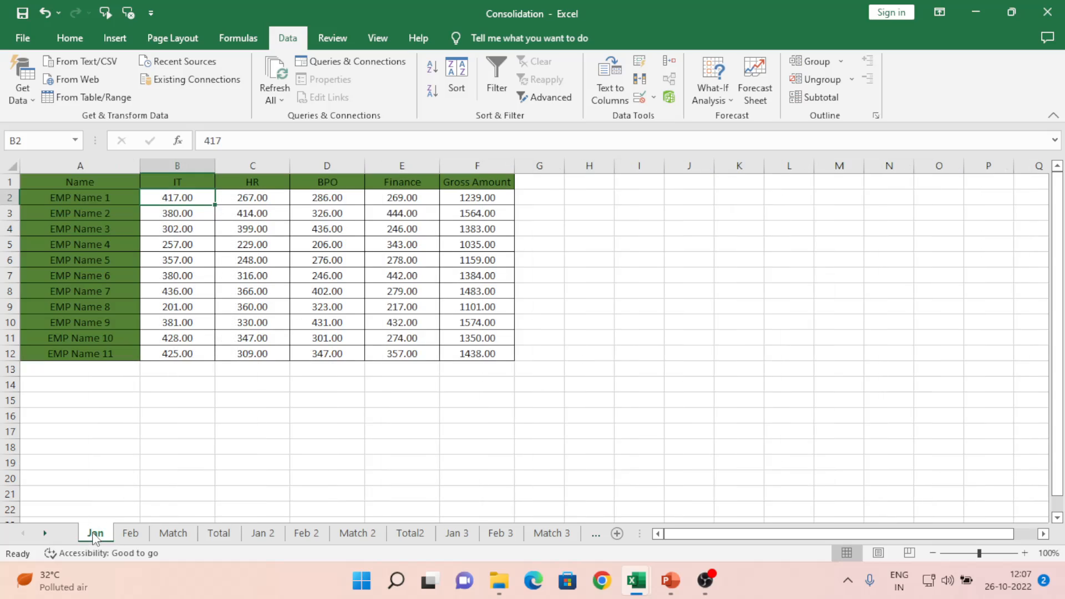
click(218, 533)
text(41)
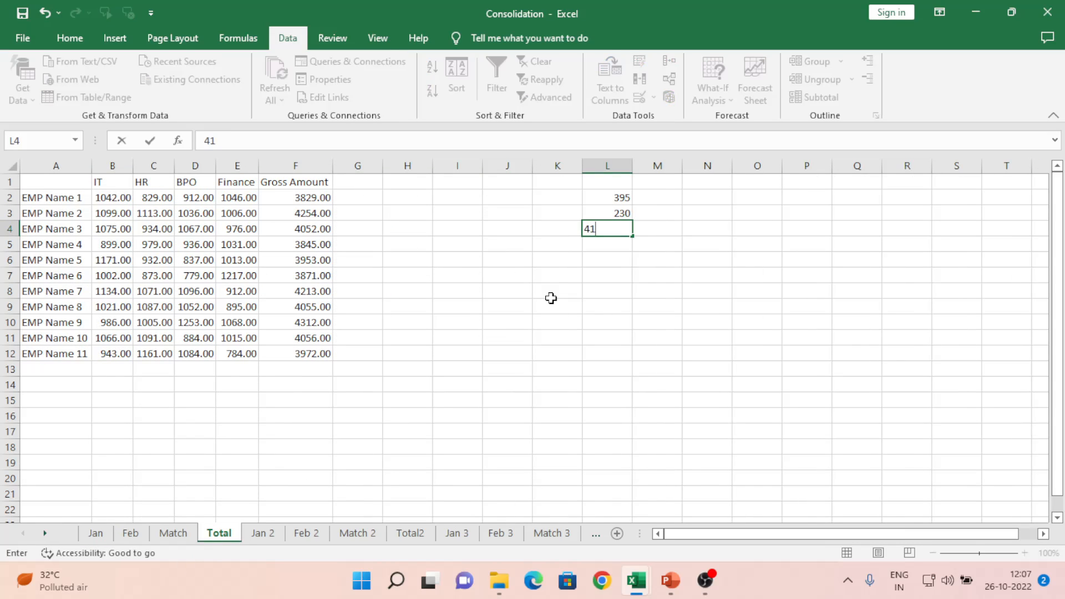
text(7)
key(Return)
- Check the sum of L2:L4 against EMP Name 1's consolidated IT amount in B2
key(Up)
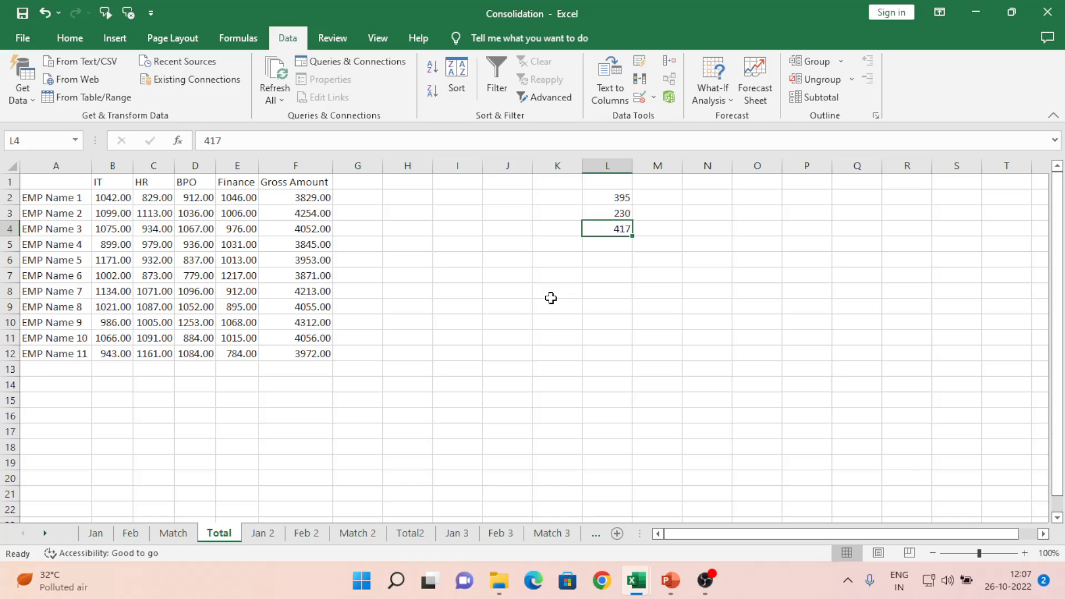
key(Up)
key(Up)
key(shift+Down)
key(shift+Down)
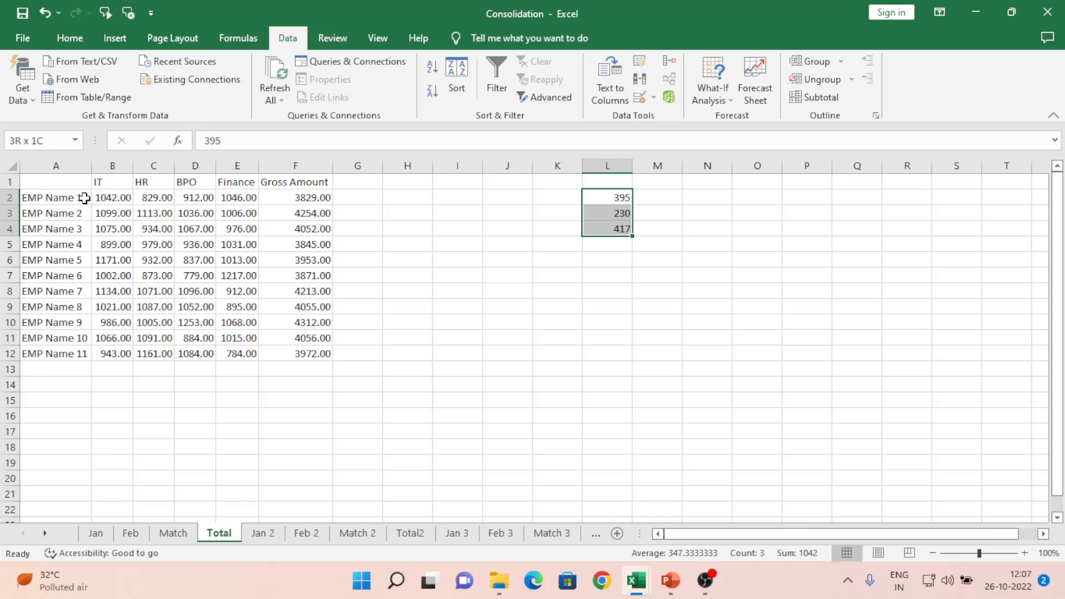
click(114, 200)
- Widen the IT and HR columns and select the Gross Amount values in F2:F12 to check their sum
drag(133, 165, 257, 165)
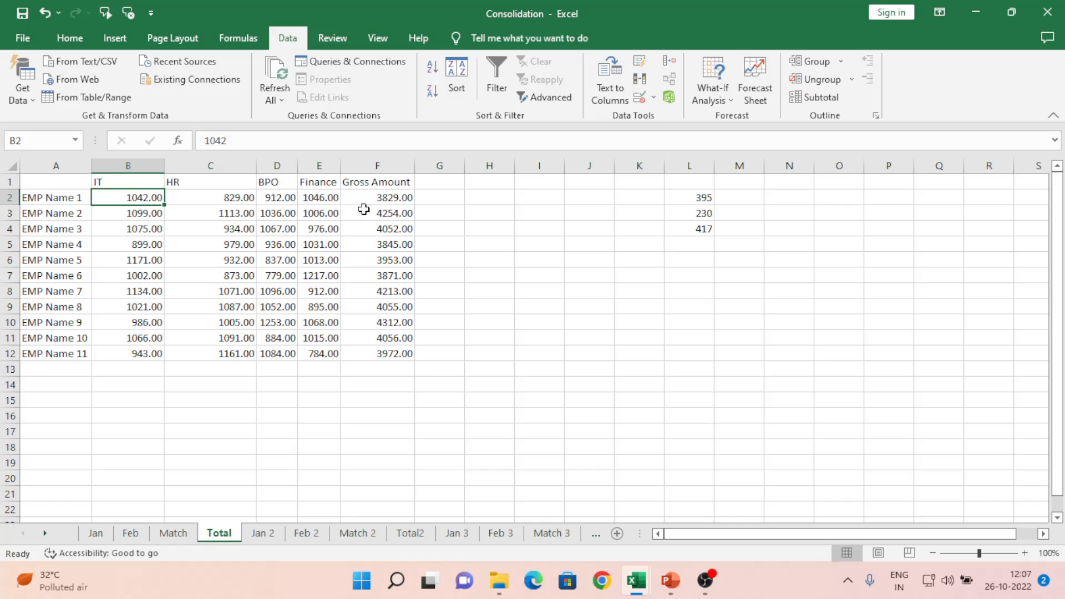
click(403, 357)
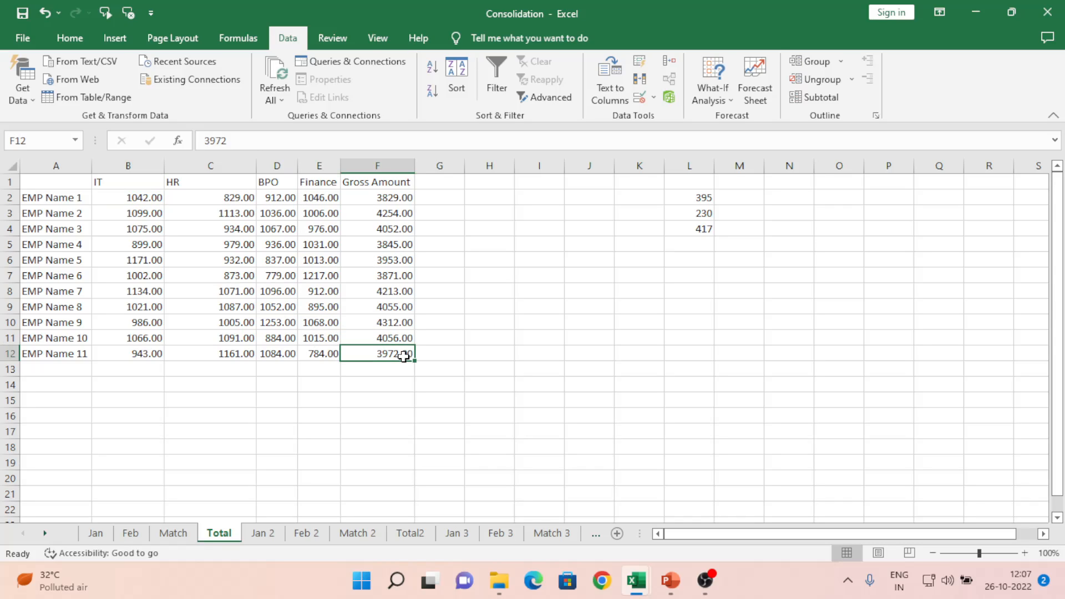
key(ctrl+Up)
key(Down)
key(ctrl+shift+Down)
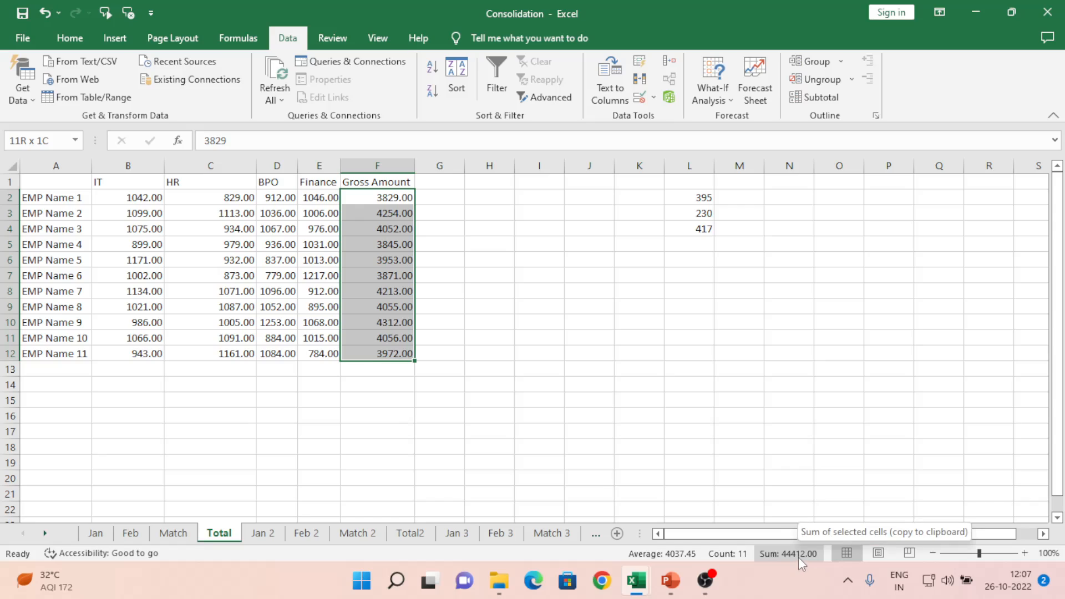
- Review the row and column layout of the employee amounts on the Jan, Feb and Match sheets
click(95, 533)
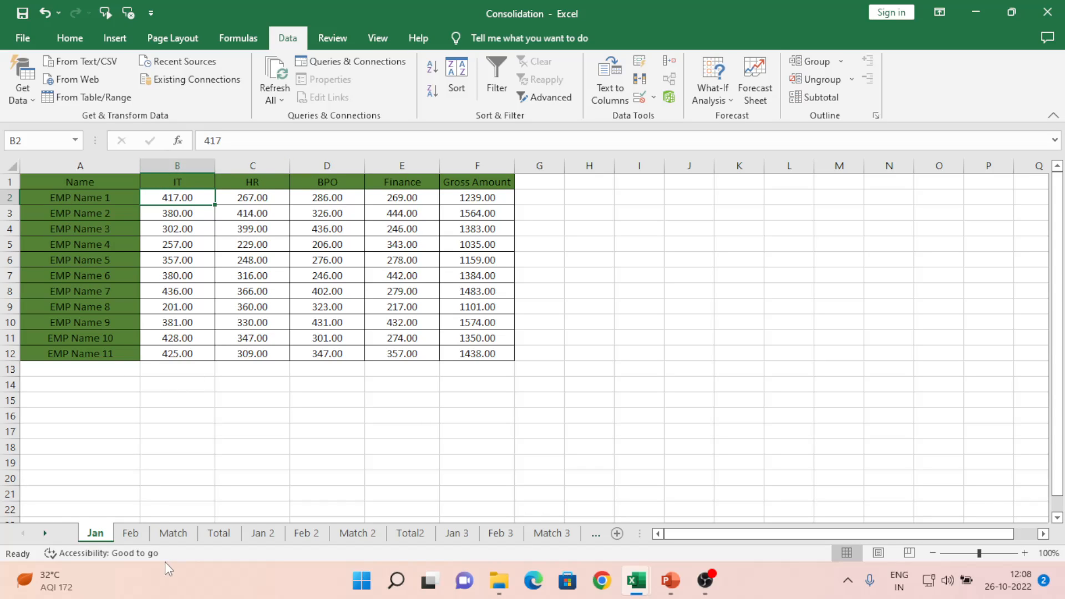
click(128, 533)
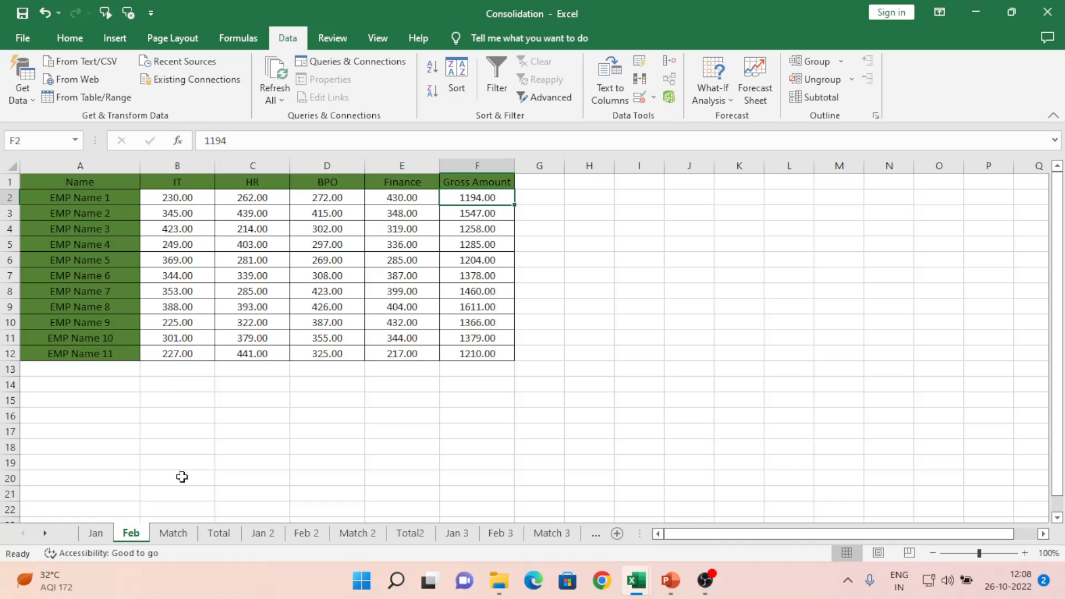
click(181, 533)
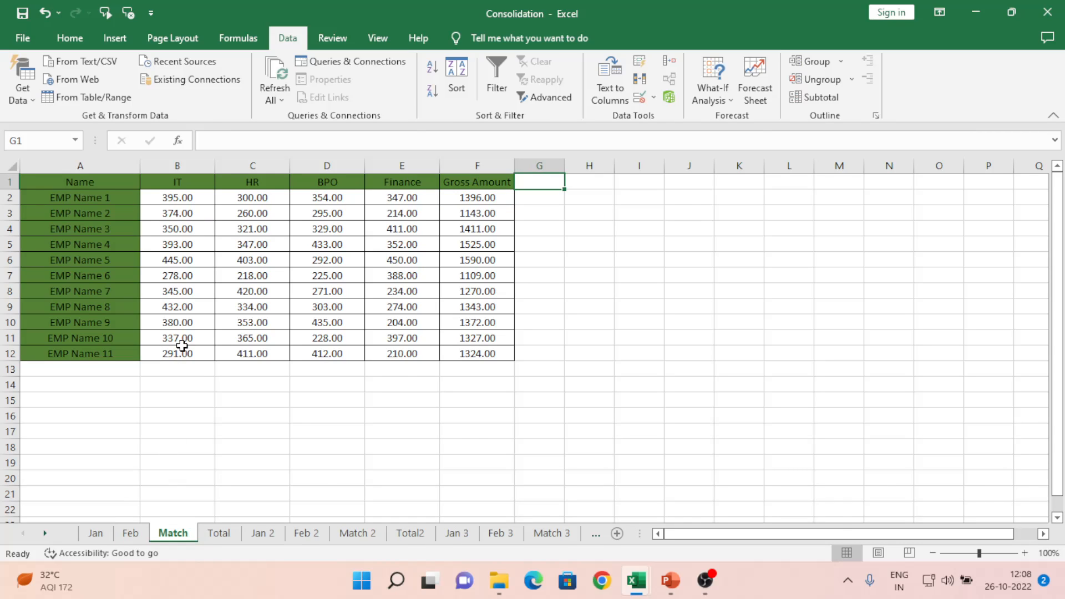
- Read the With Fix Row and Column topic in the Daksh Tutorial Points workbook and return to the Consolidation workbook
key(alt+Tab)
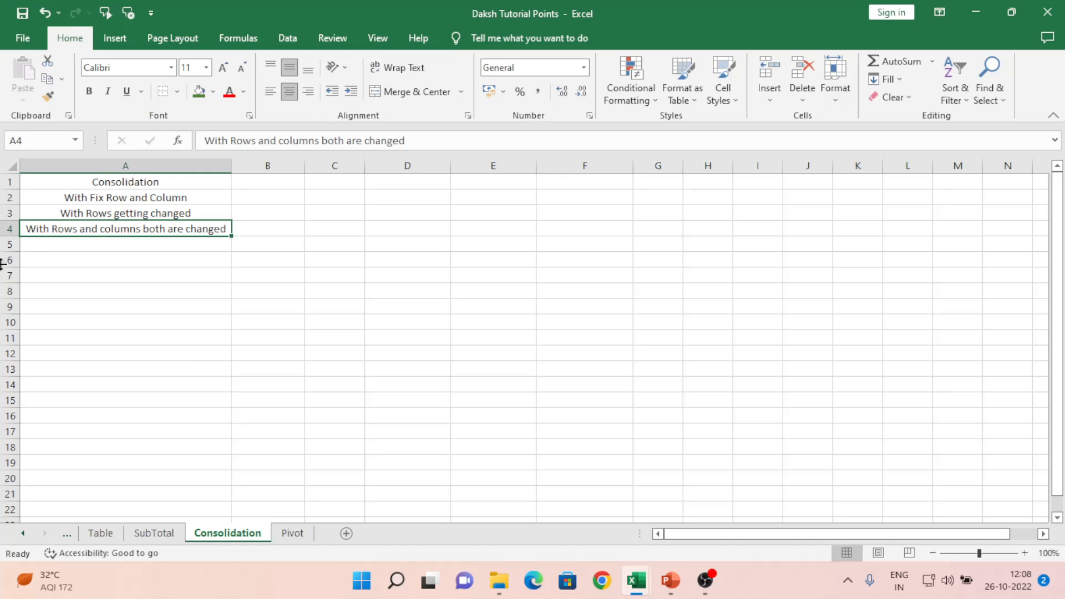
click(137, 197)
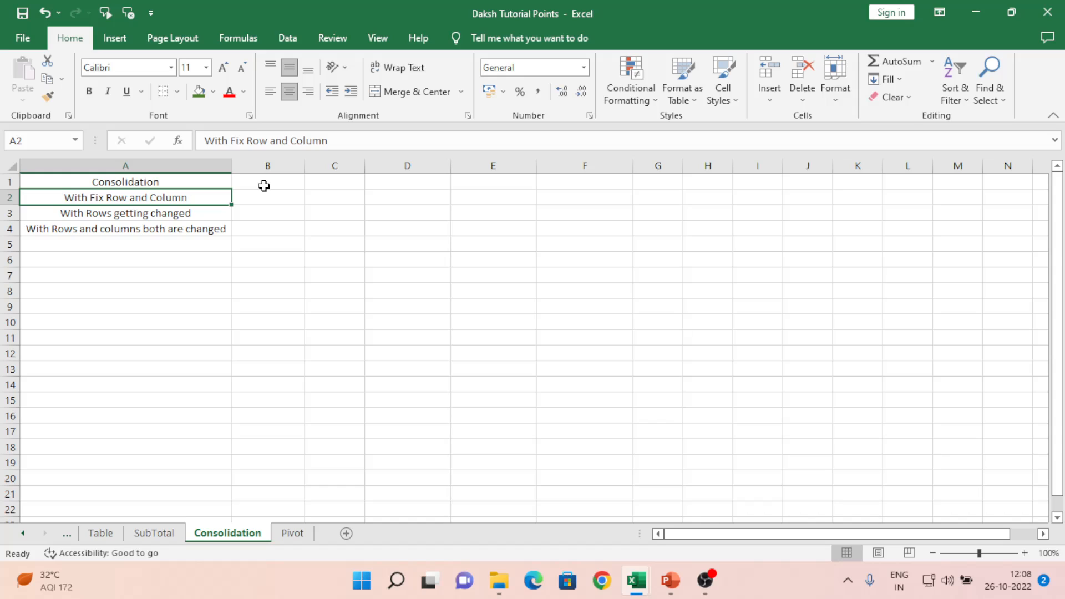
key(alt+Tab)
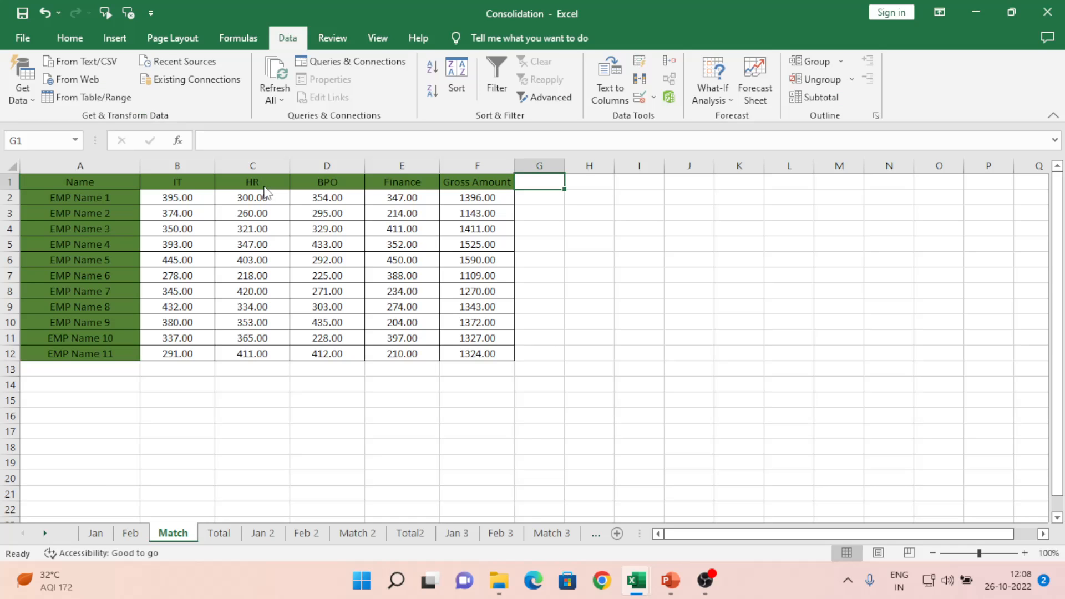
- Examine the fixed order of the department headers and employee rows on the Match sheet
click(184, 227)
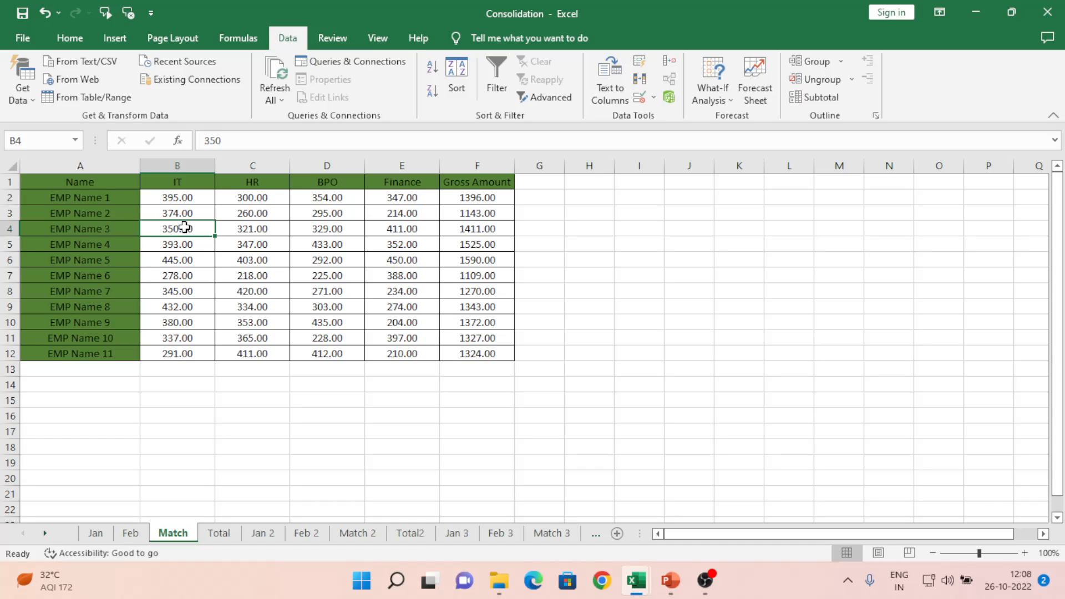
click(187, 181)
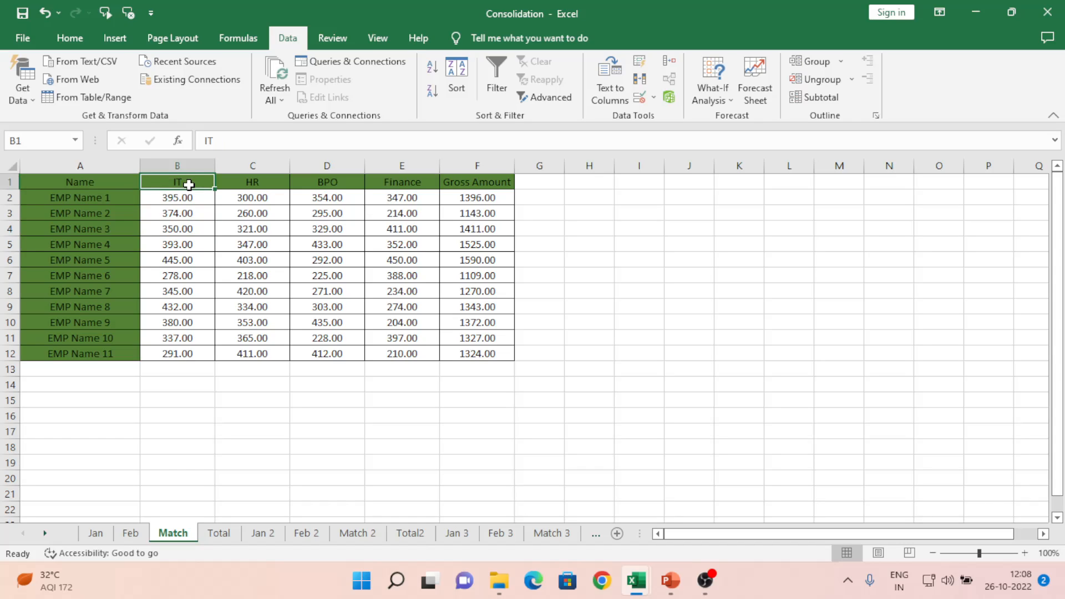
click(97, 203)
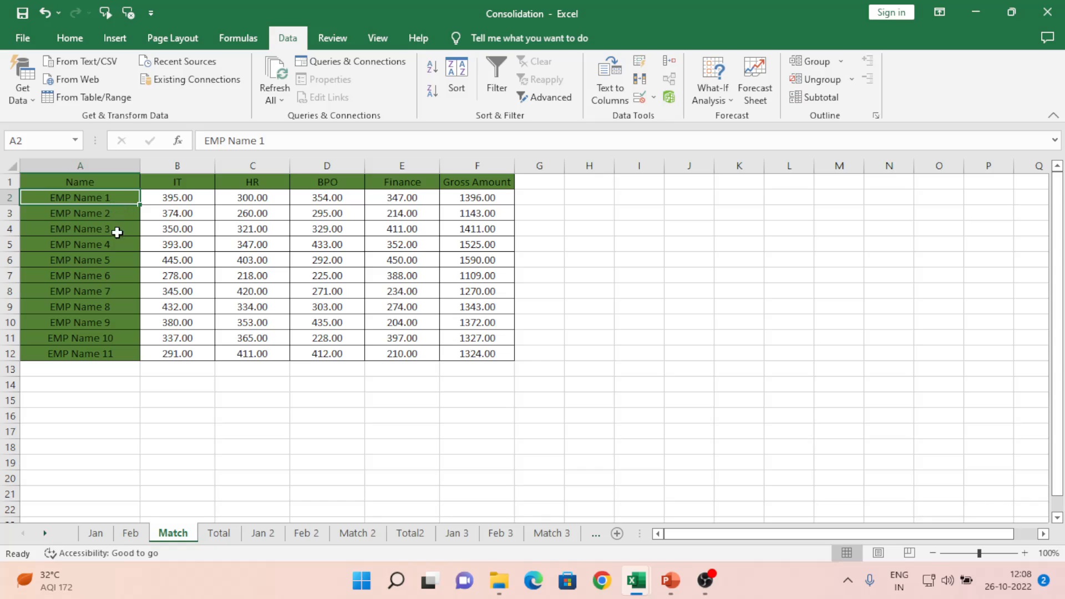
click(113, 272)
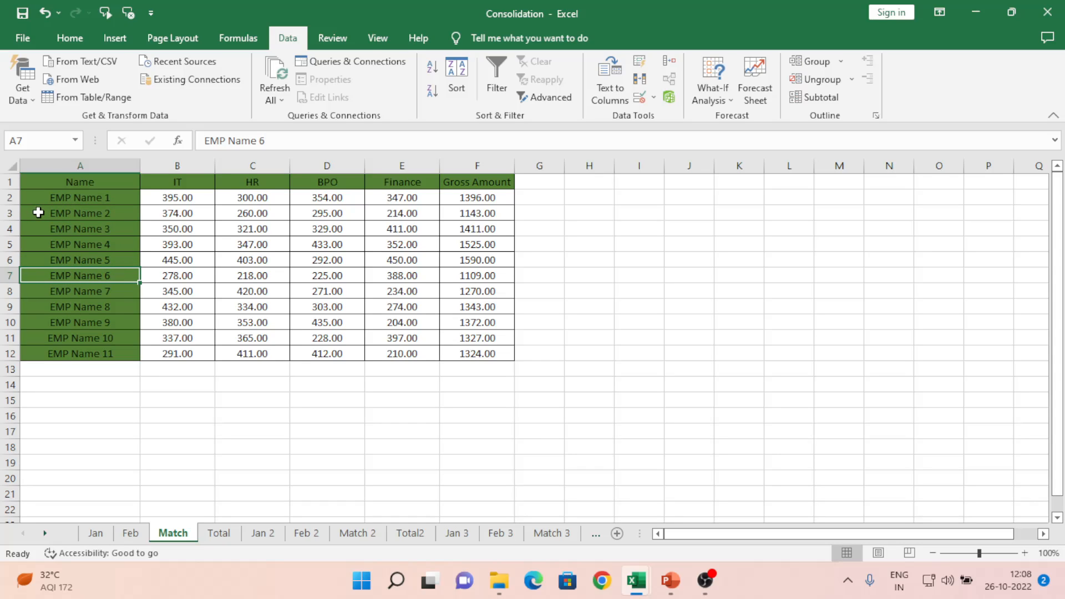
click(4, 213)
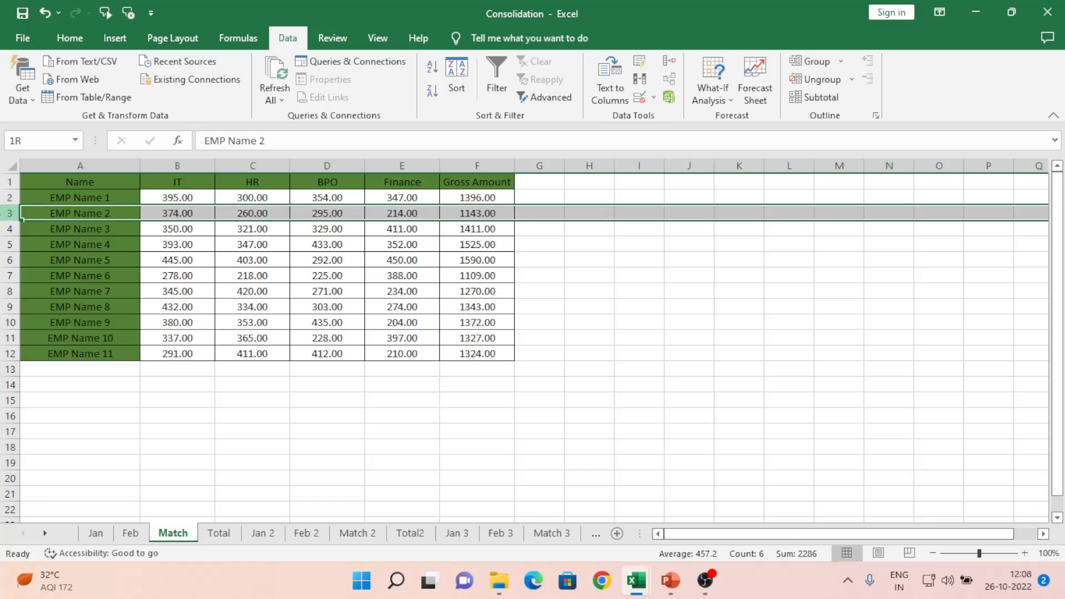
click(5, 275)
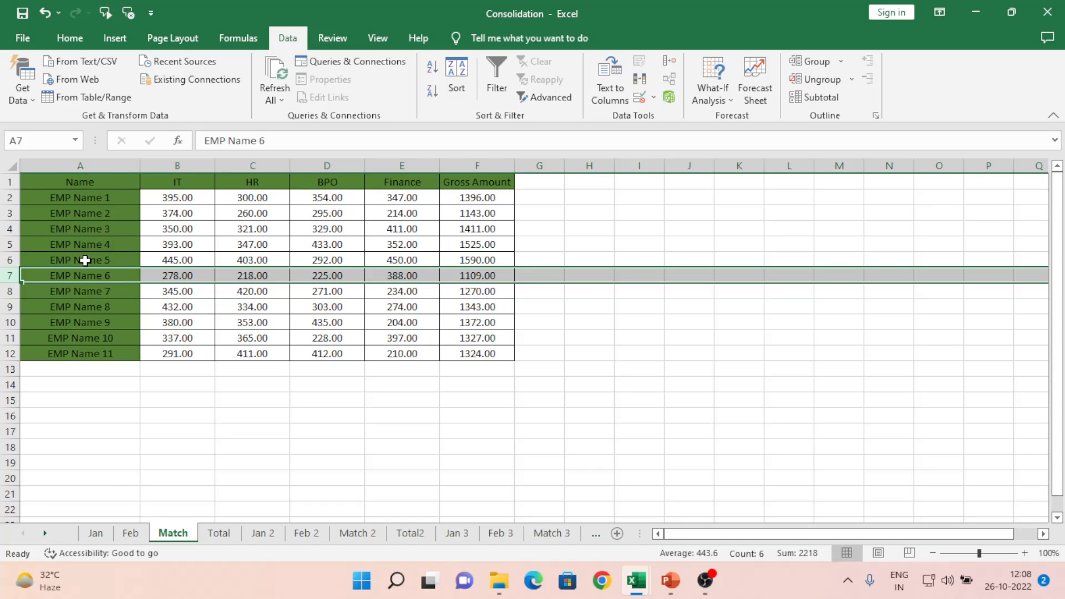
click(130, 182)
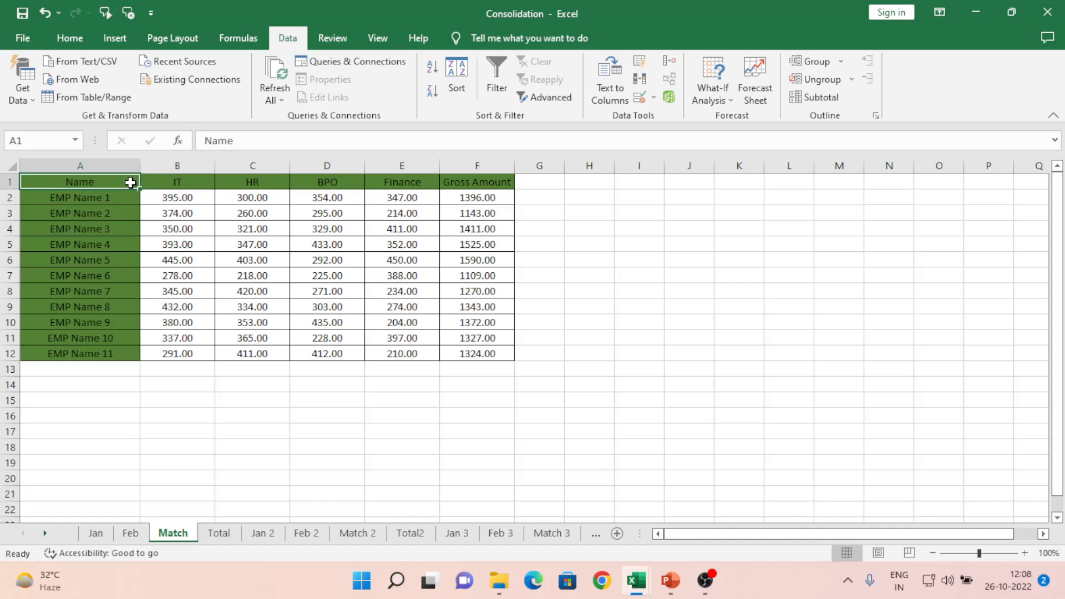
key(Right)
key(Down)
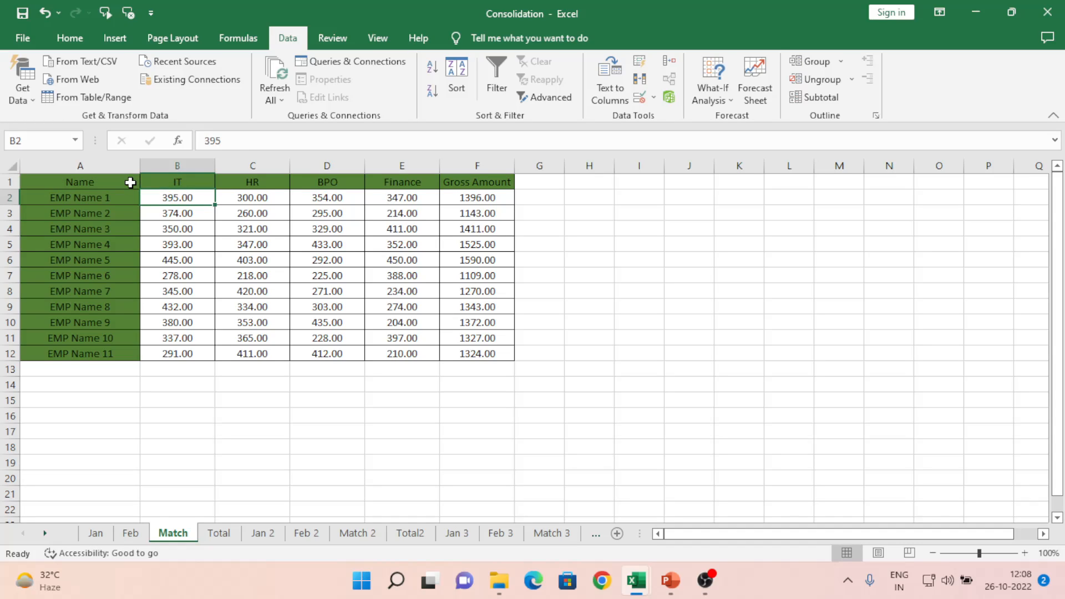
key(Up)
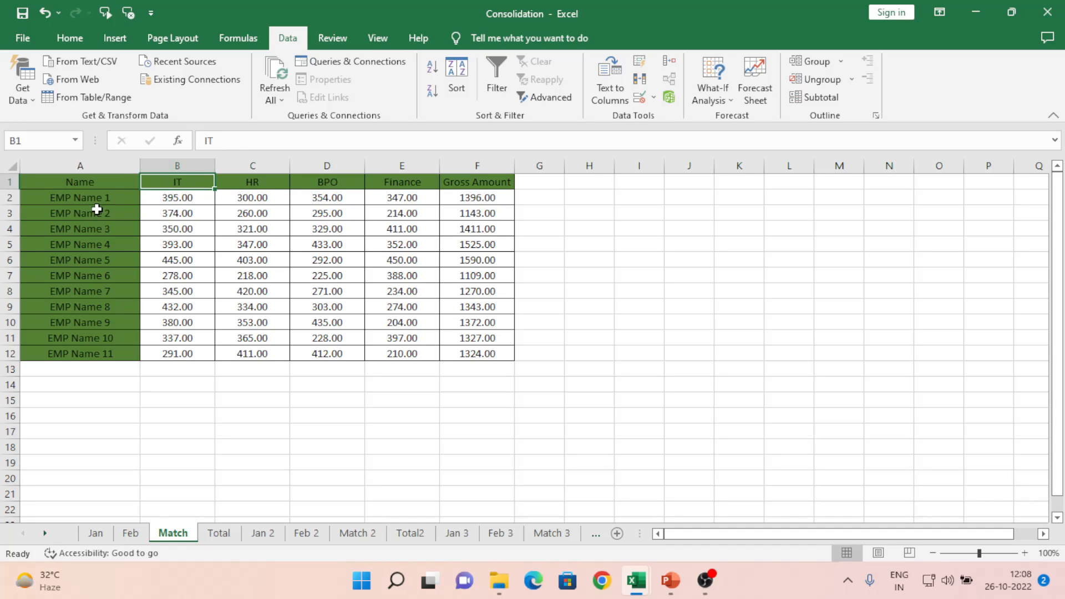
click(10, 244)
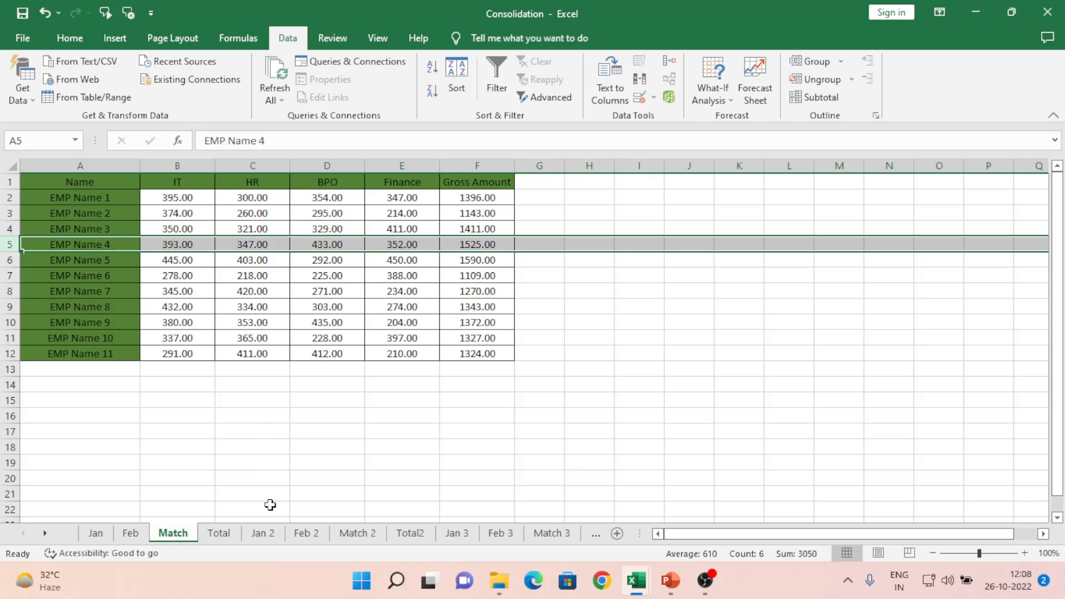
- Examine the order of the employee names in column A of the Jan 2 sheet
click(269, 534)
click(118, 288)
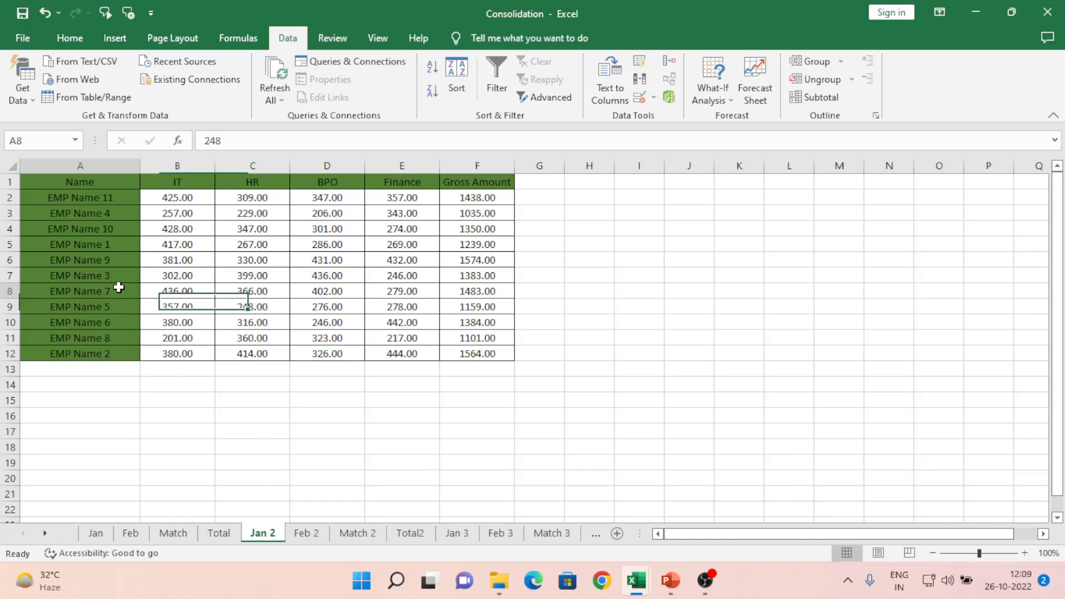
key(ctrl+Up)
key(Down)
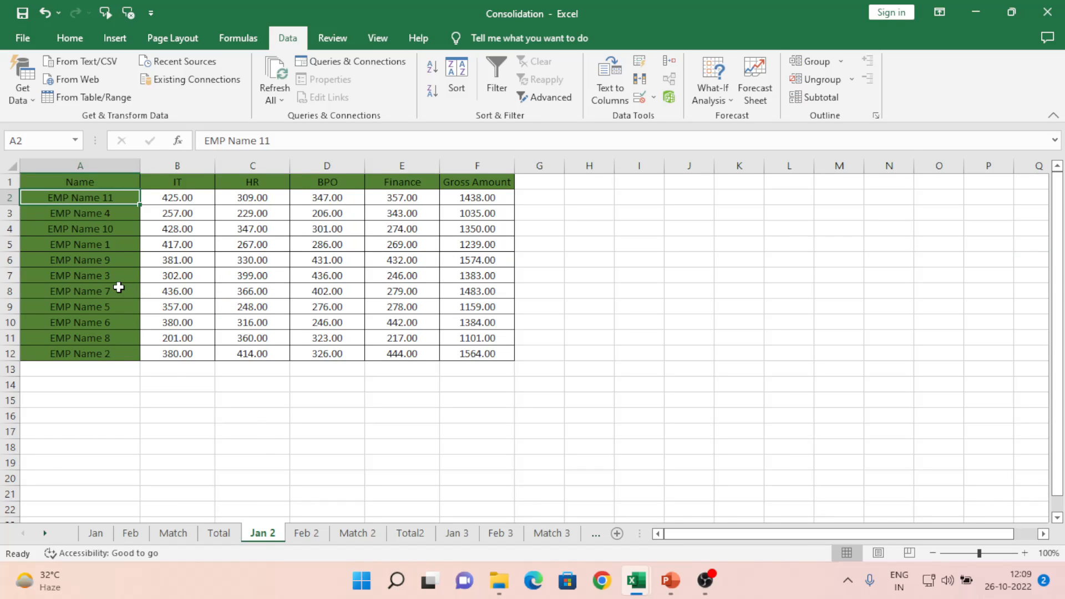
key(Down)
key(Down)
key(Down)
key(Down)
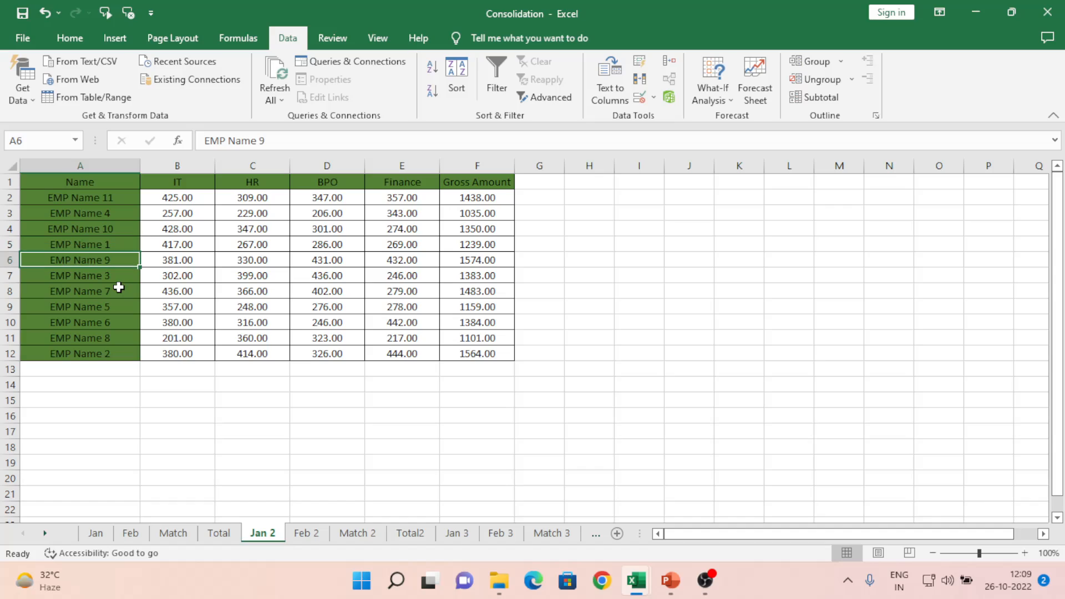
key(ctrl+Down)
key(ctrl+Up)
key(Down)
key(ctrl+Down)
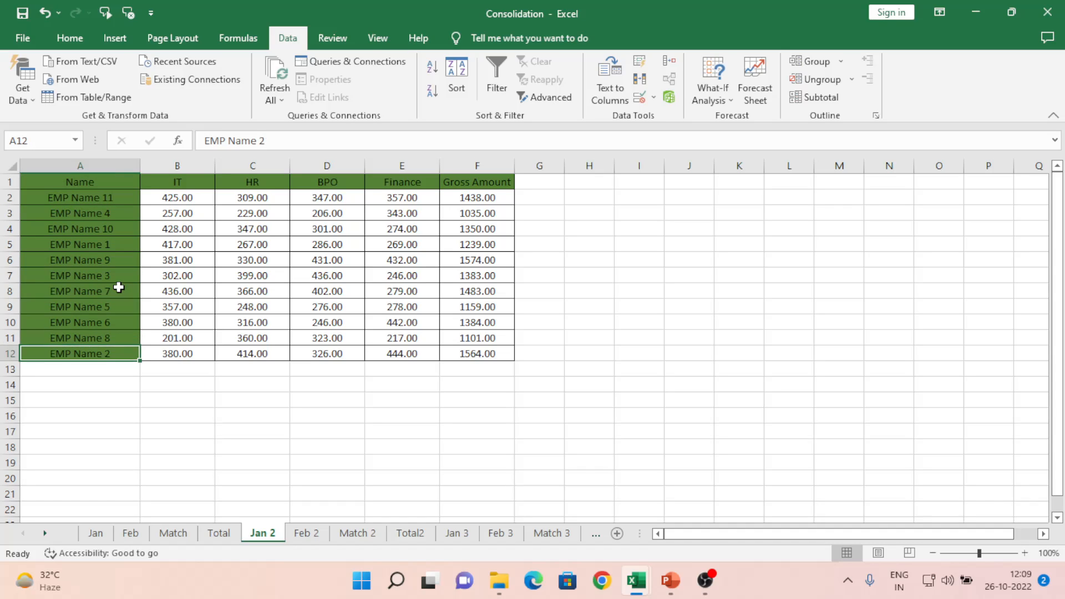
key(Up)
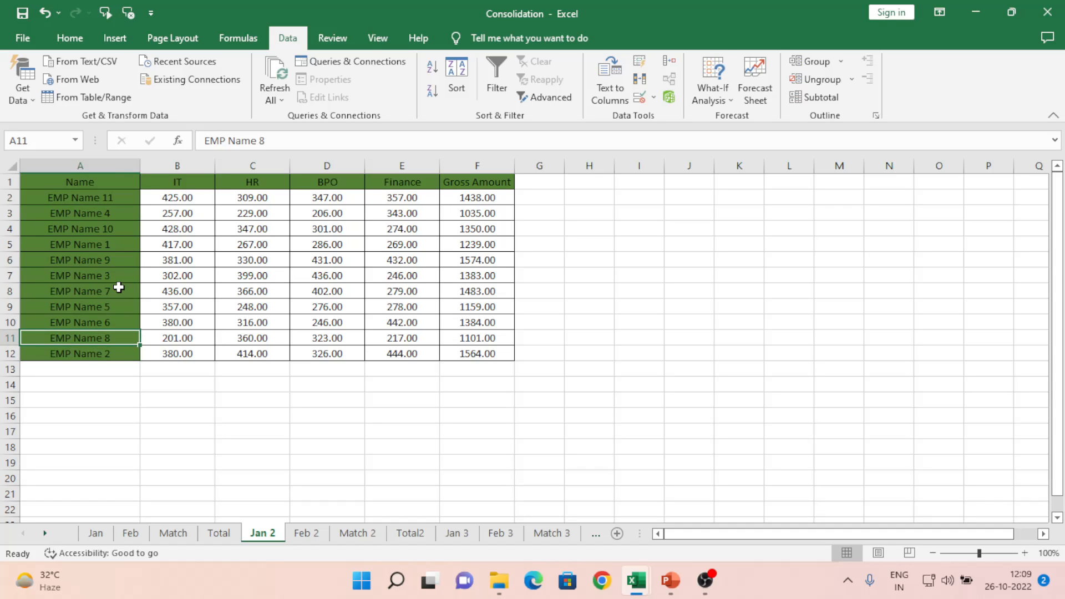
- Compare the order of the employee names in column A across the Feb 2, Jan 2 and Match 2 sheets
click(304, 532)
click(78, 213)
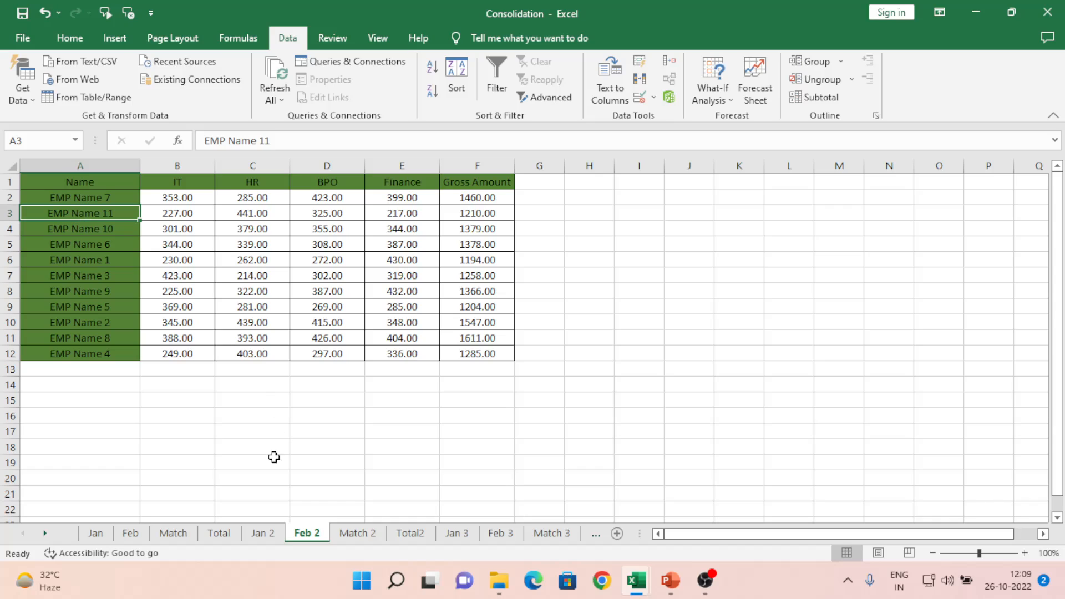
click(265, 534)
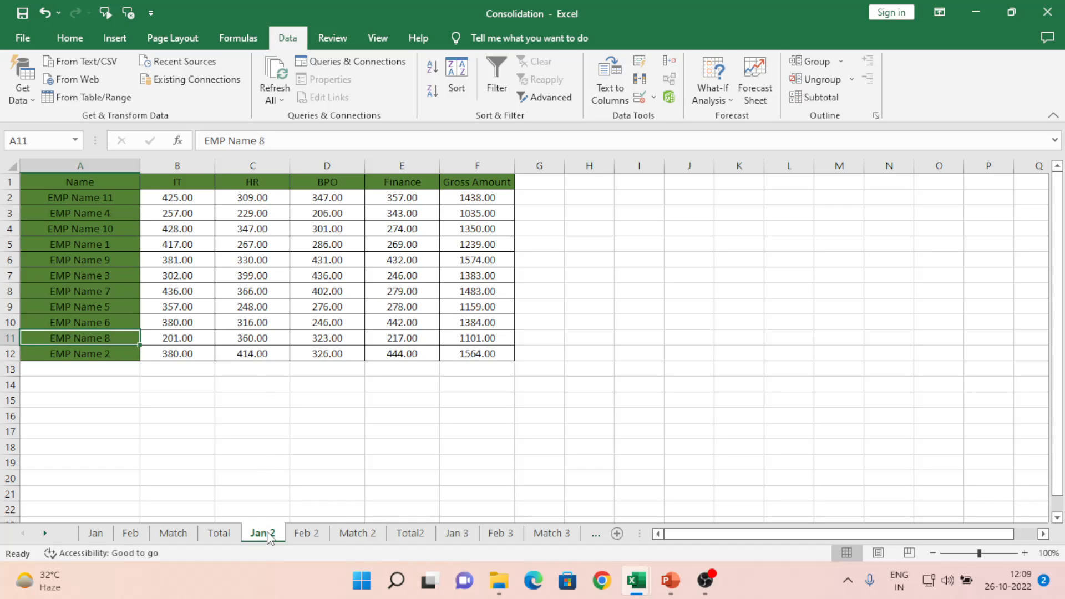
click(59, 214)
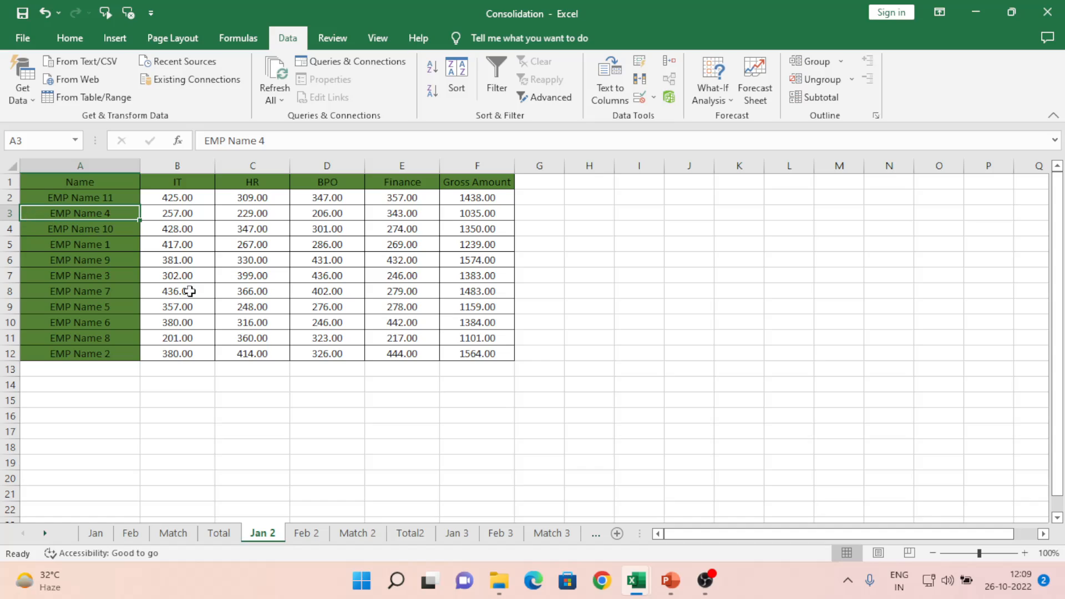
click(305, 534)
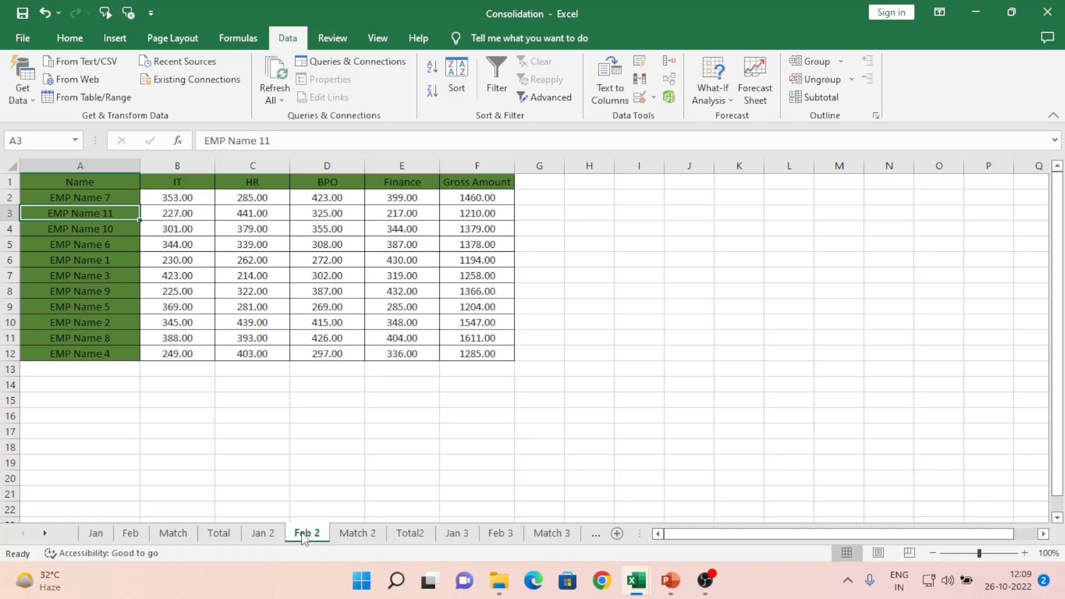
click(76, 227)
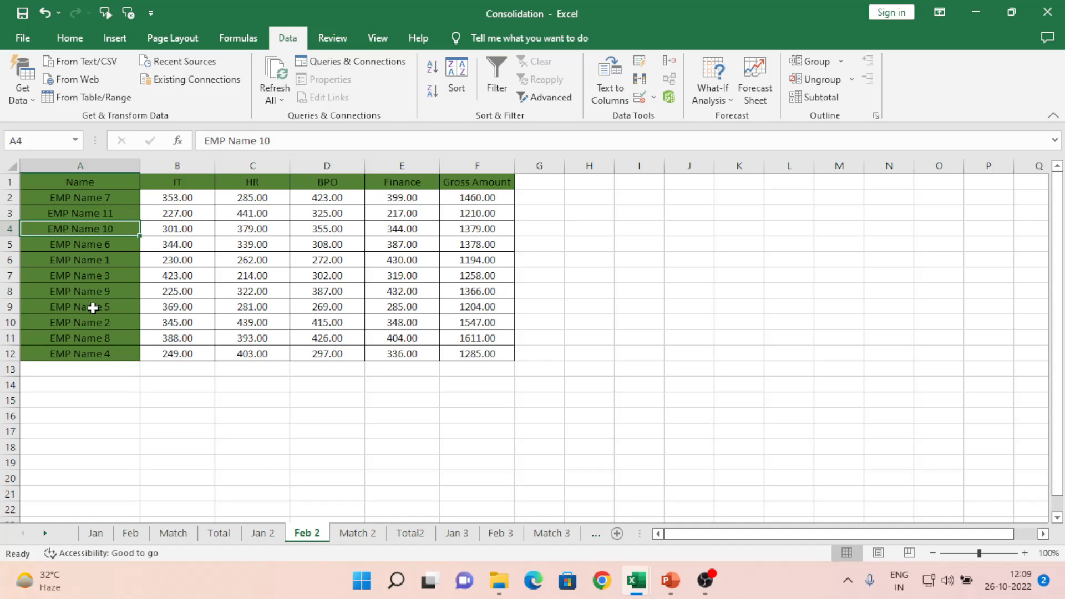
click(89, 290)
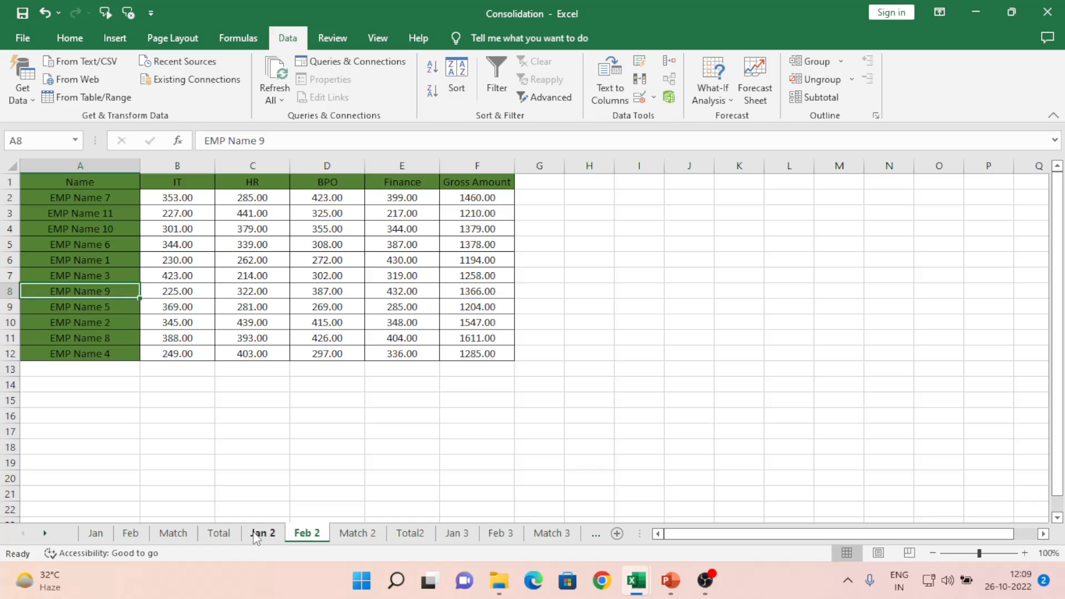
click(350, 533)
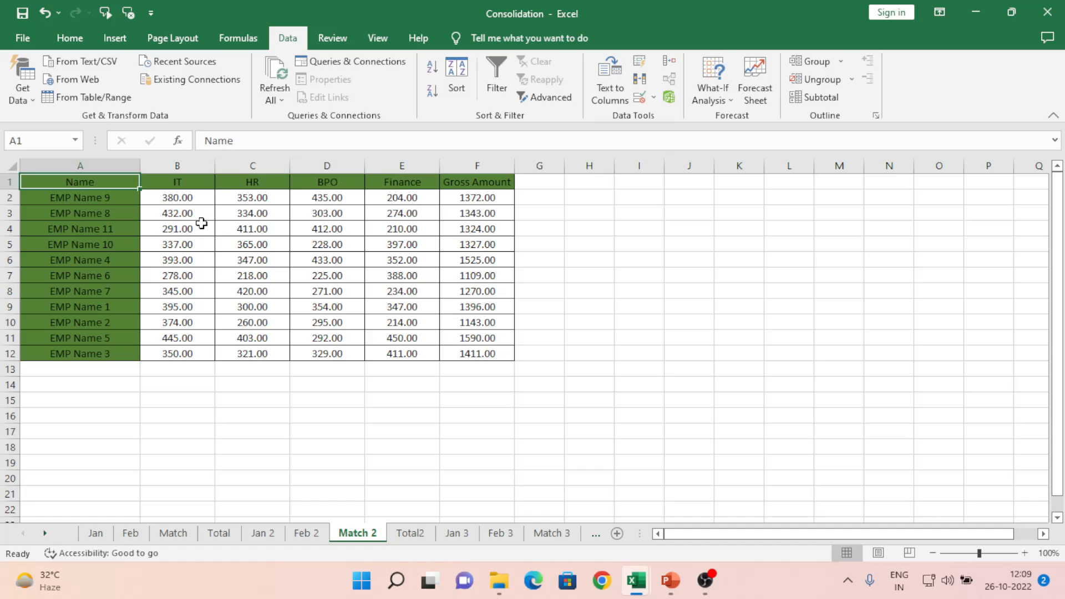
click(87, 163)
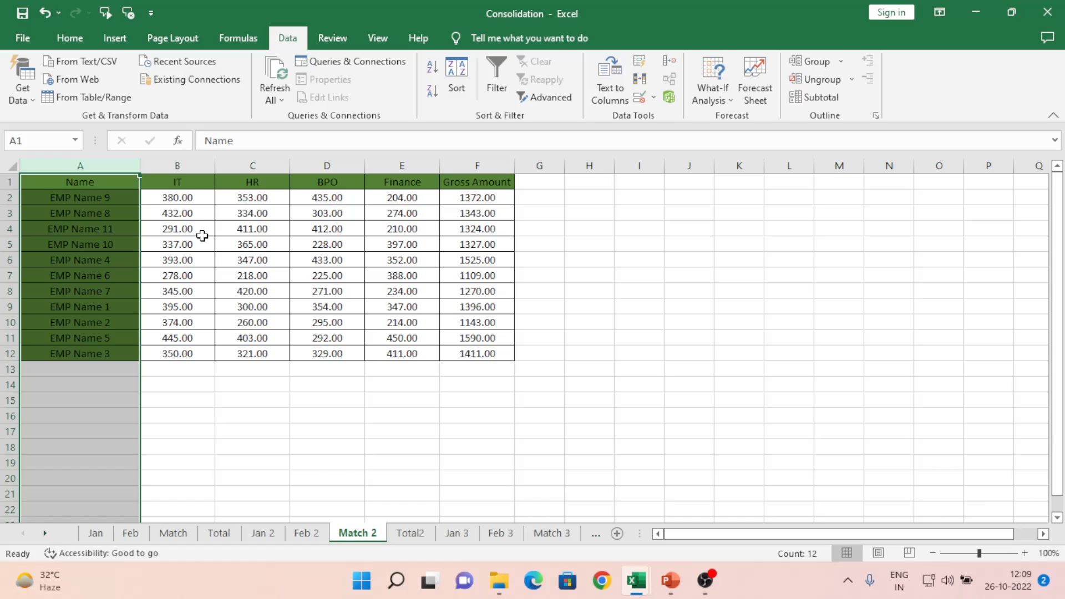
- Open Consolidate on cell A1 of the Total2 sheet and delete the existing Feb 2, Jan 2 and Match 2 references
click(420, 536)
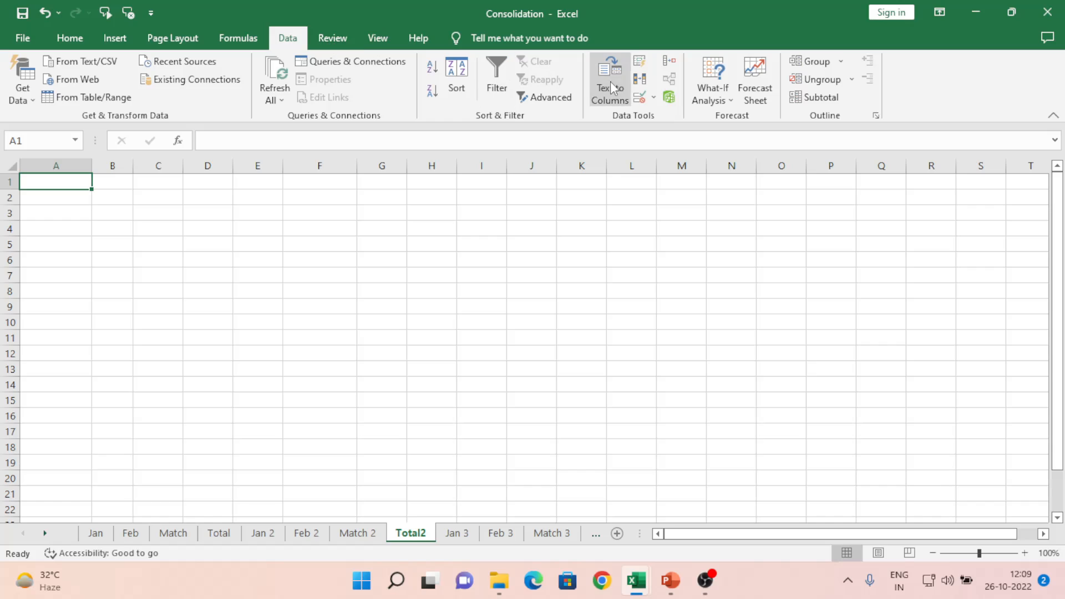
click(669, 62)
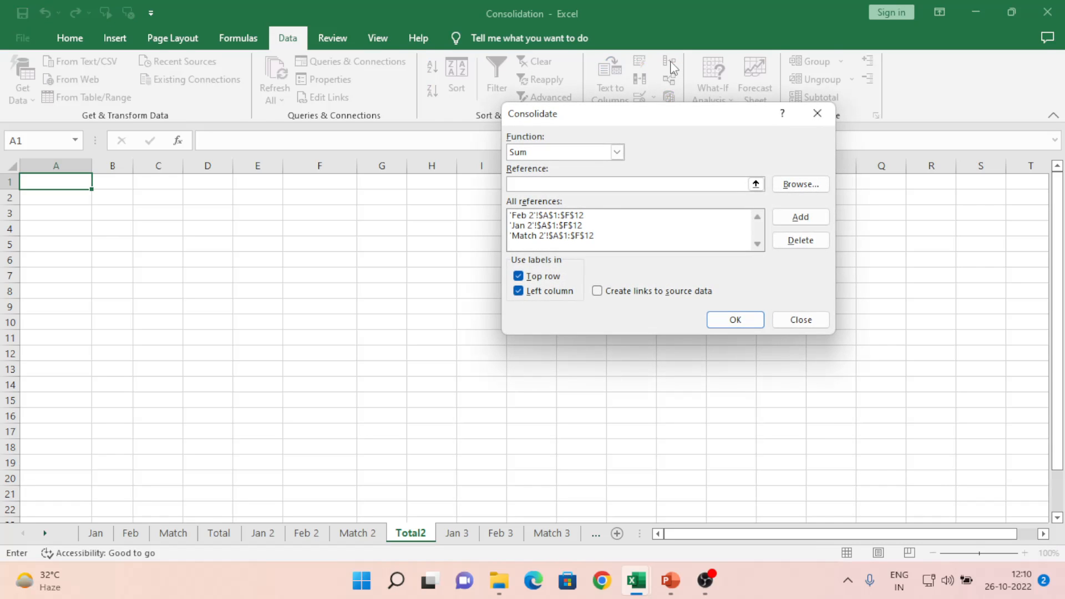
click(541, 216)
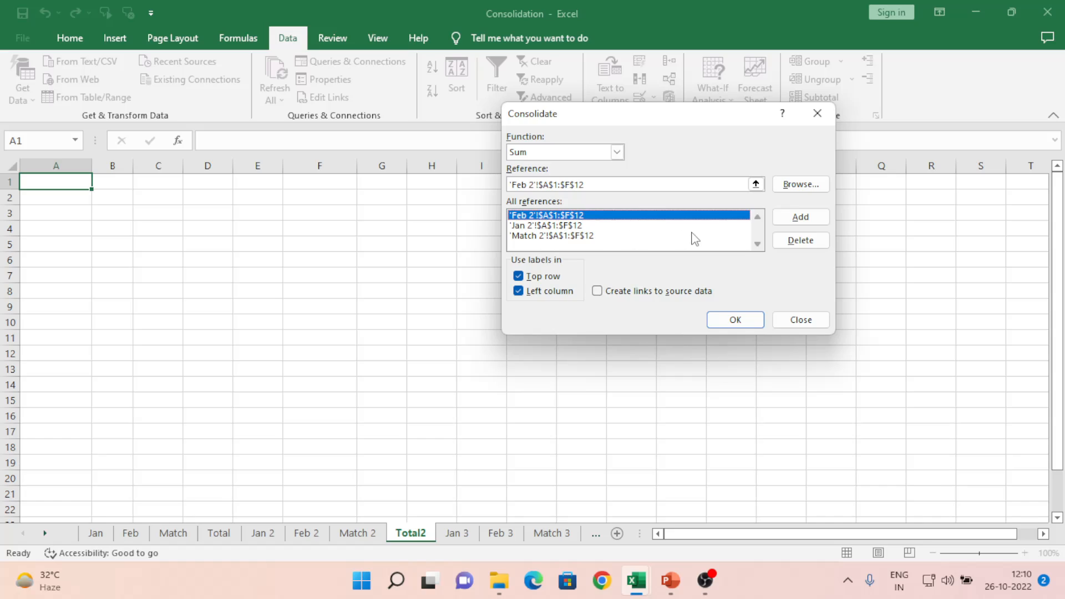
click(818, 244)
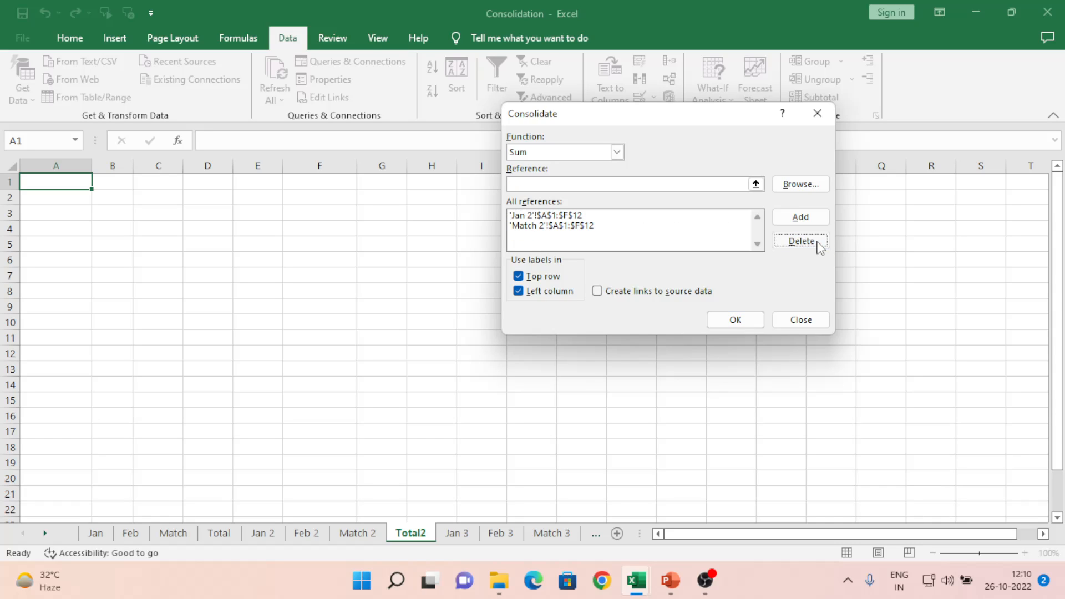
click(566, 216)
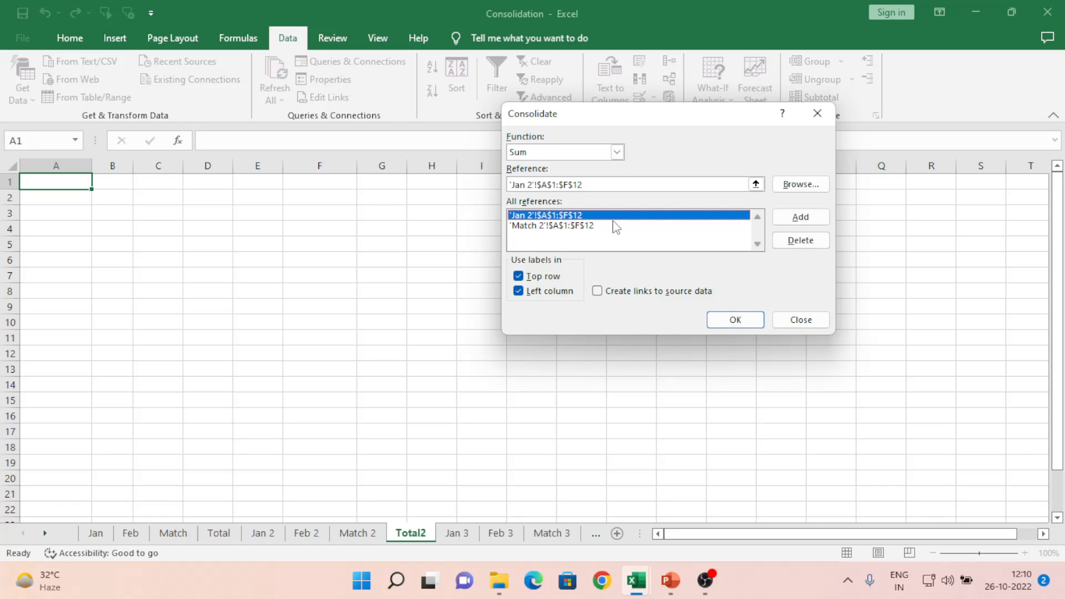
click(800, 242)
click(600, 216)
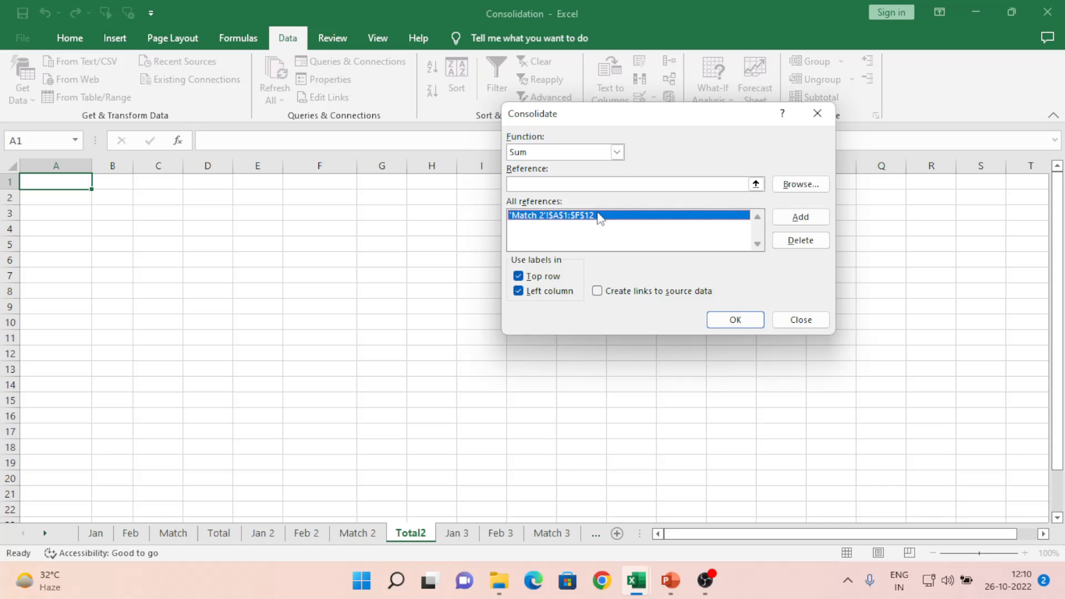
click(800, 241)
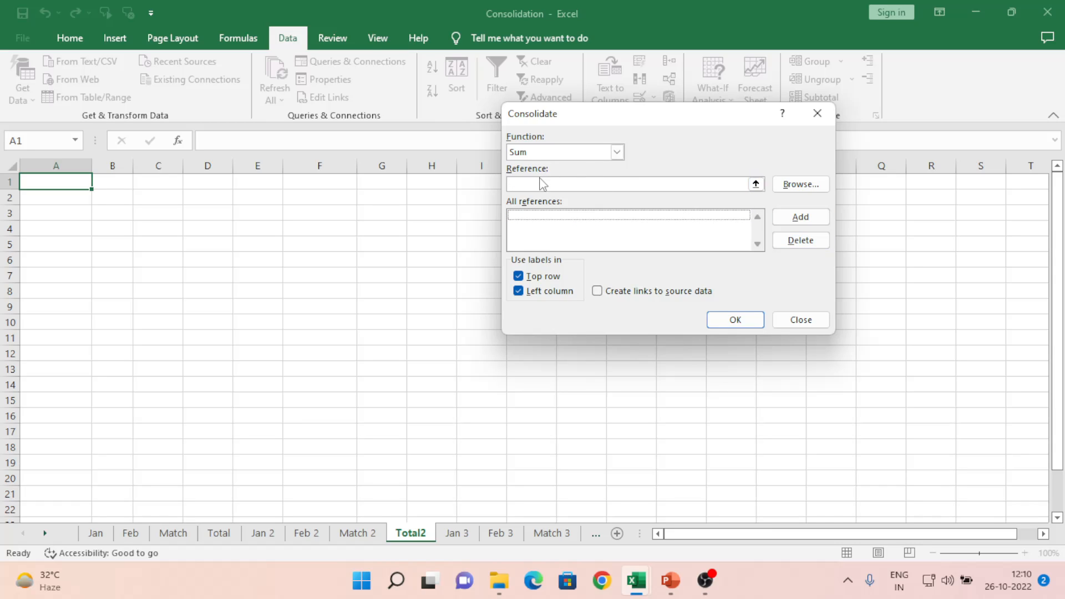
- Keep Sum as the consolidation function and add range A1:F12 of the Jan 2 sheet as a reference
click(521, 184)
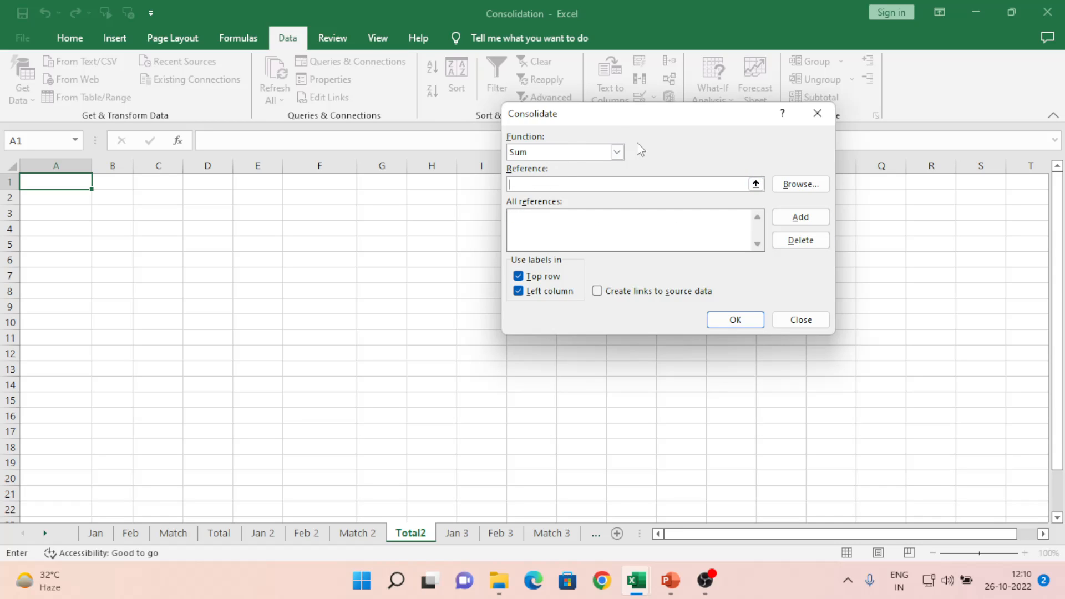
click(615, 153)
click(613, 155)
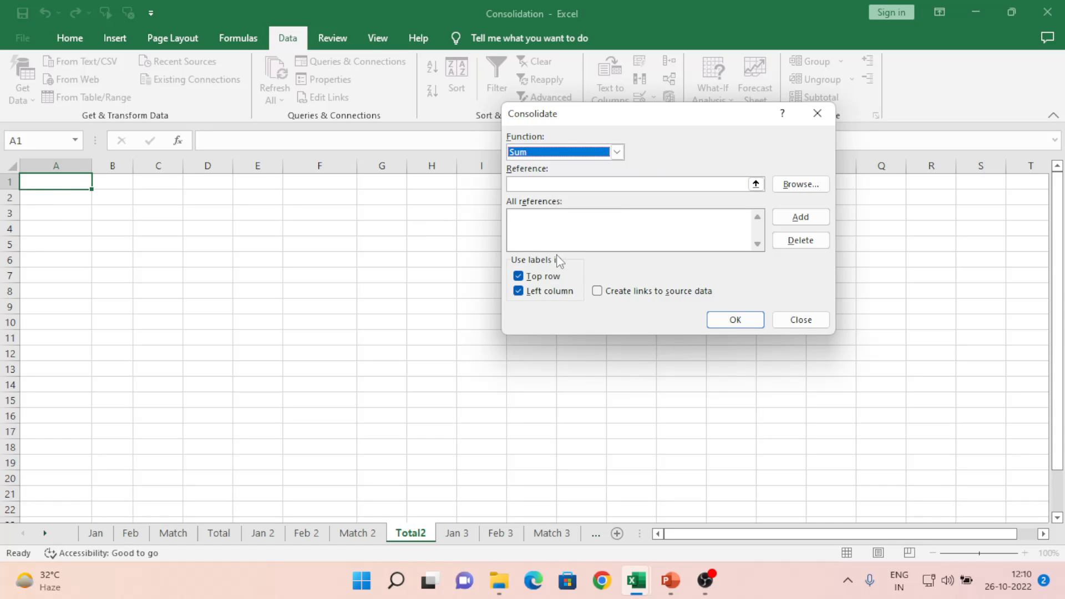
click(562, 186)
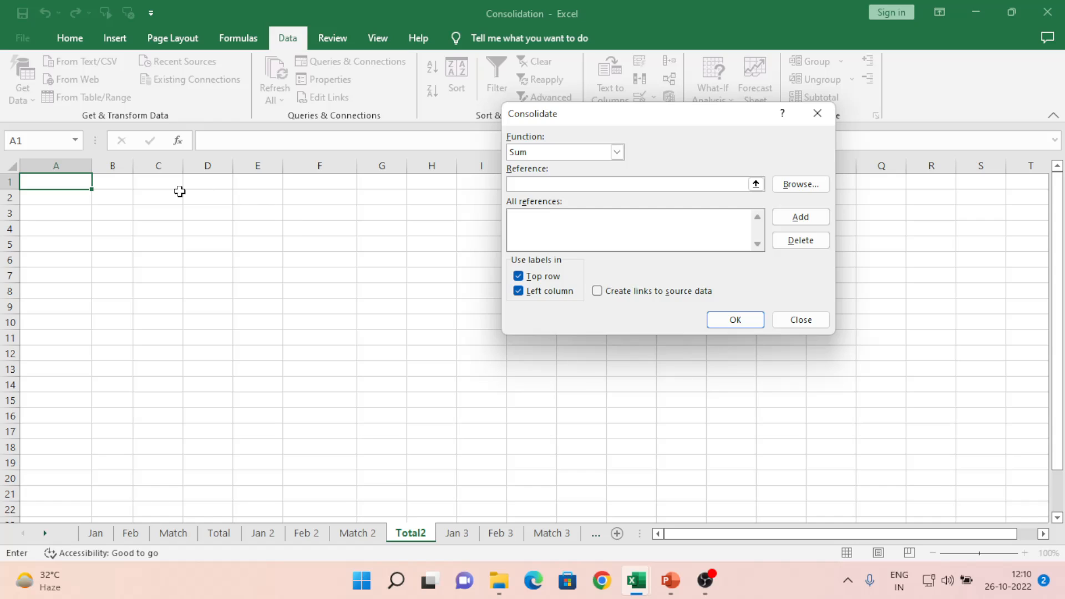
click(68, 183)
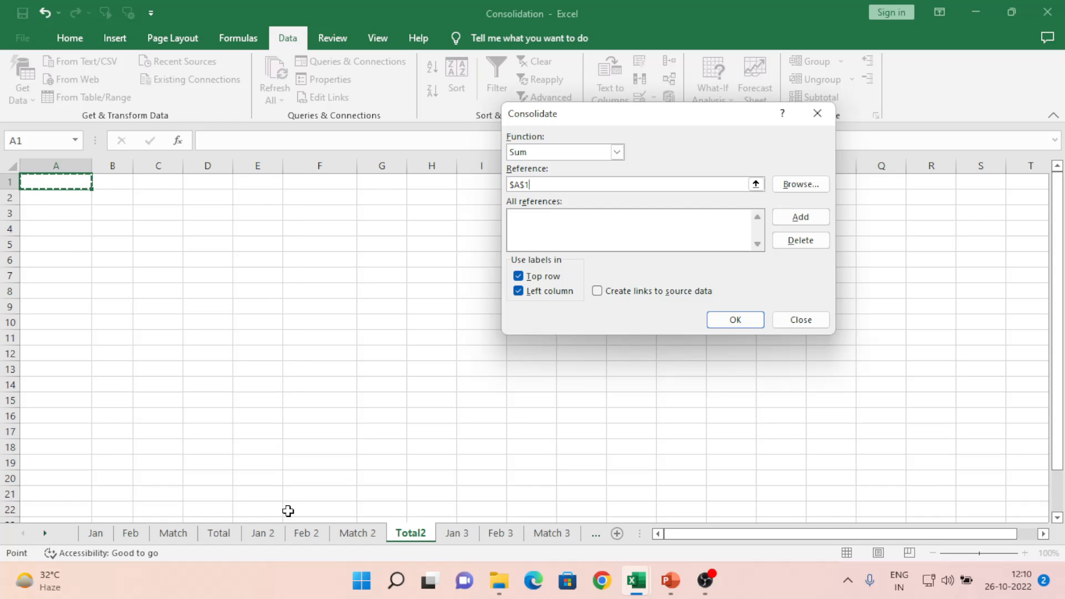
click(263, 533)
click(119, 298)
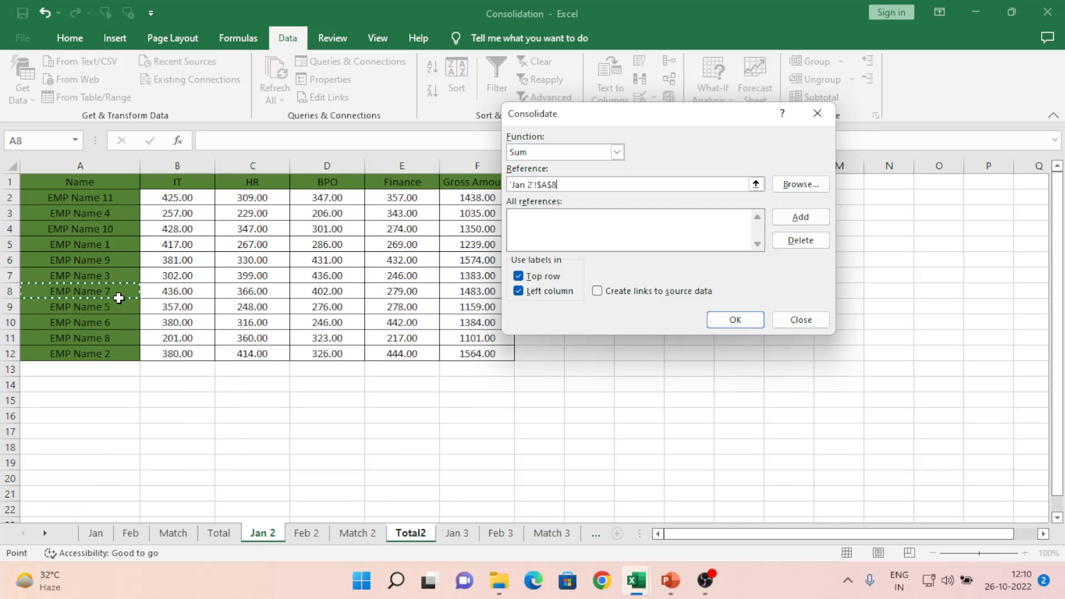
key(ctrl+Home)
key(ctrl+shift+End)
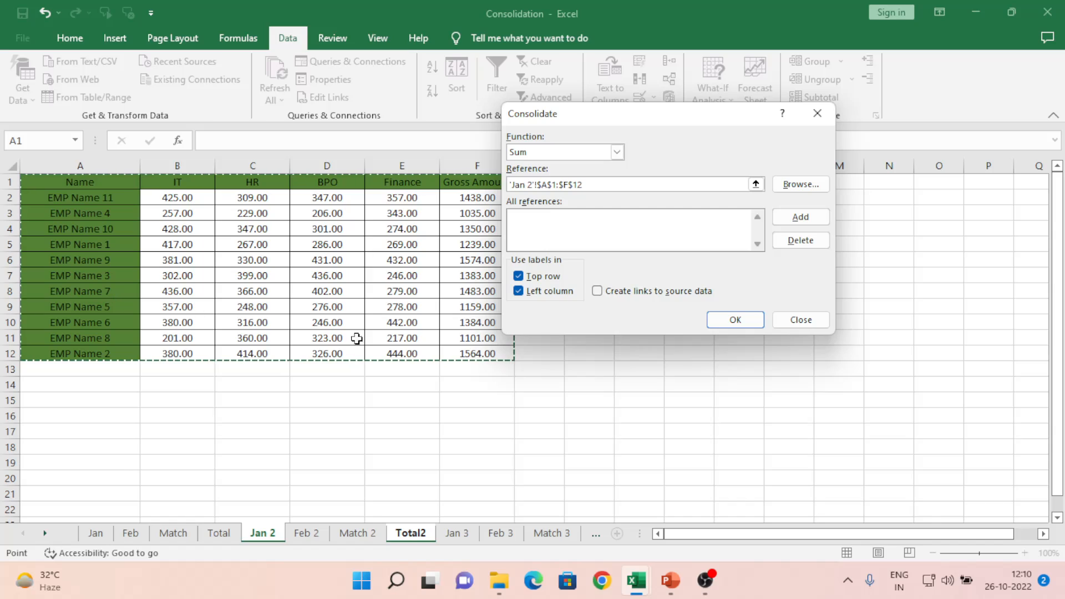
click(797, 220)
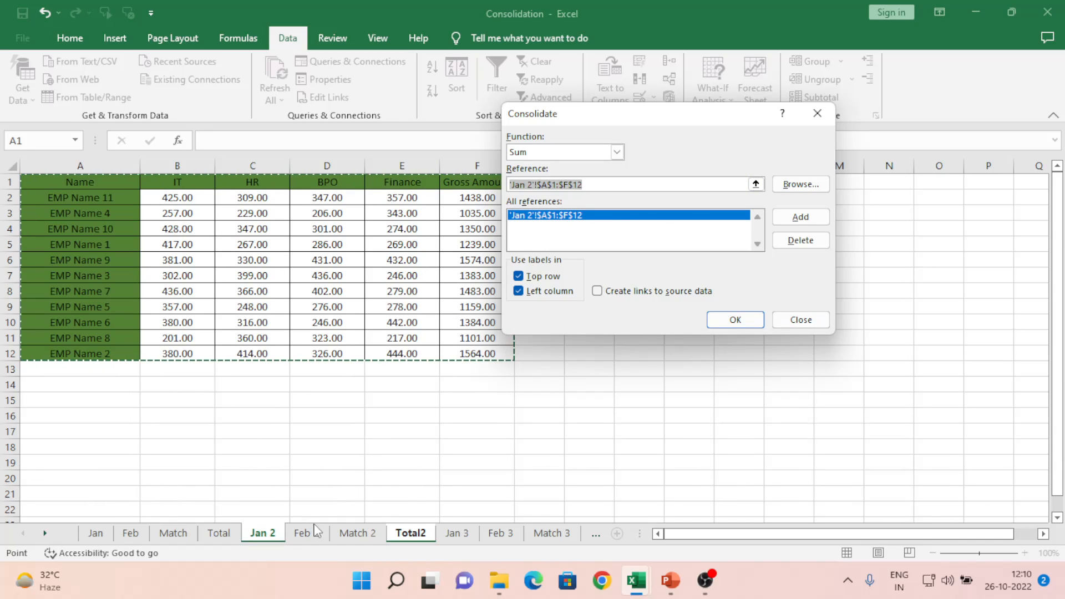
- Add range A1:F12 of the Feb 2 sheet to the consolidation references
click(314, 531)
click(165, 252)
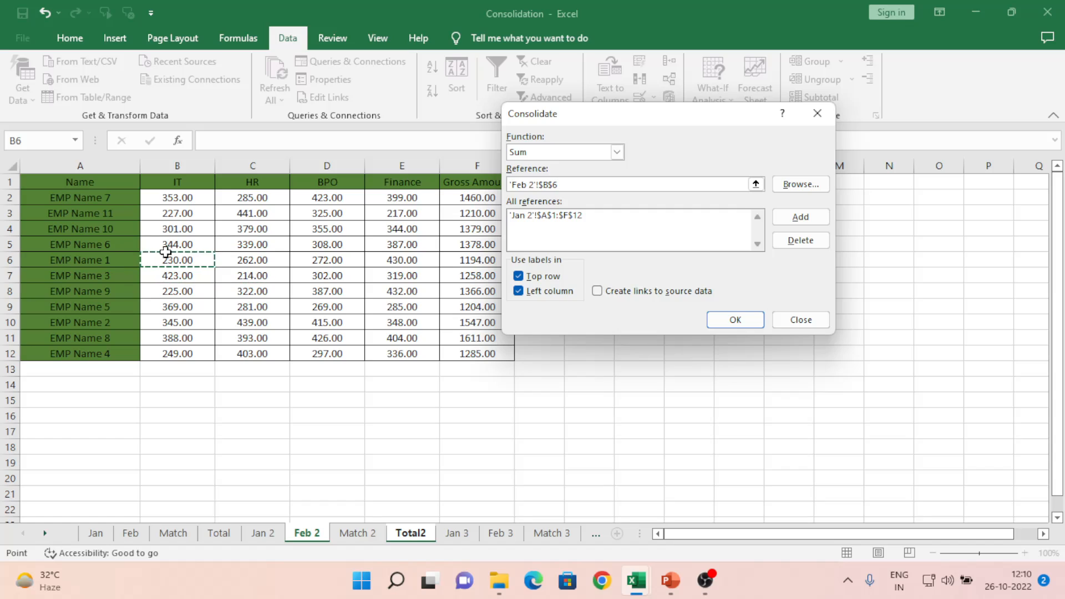
key(ctrl+Up)
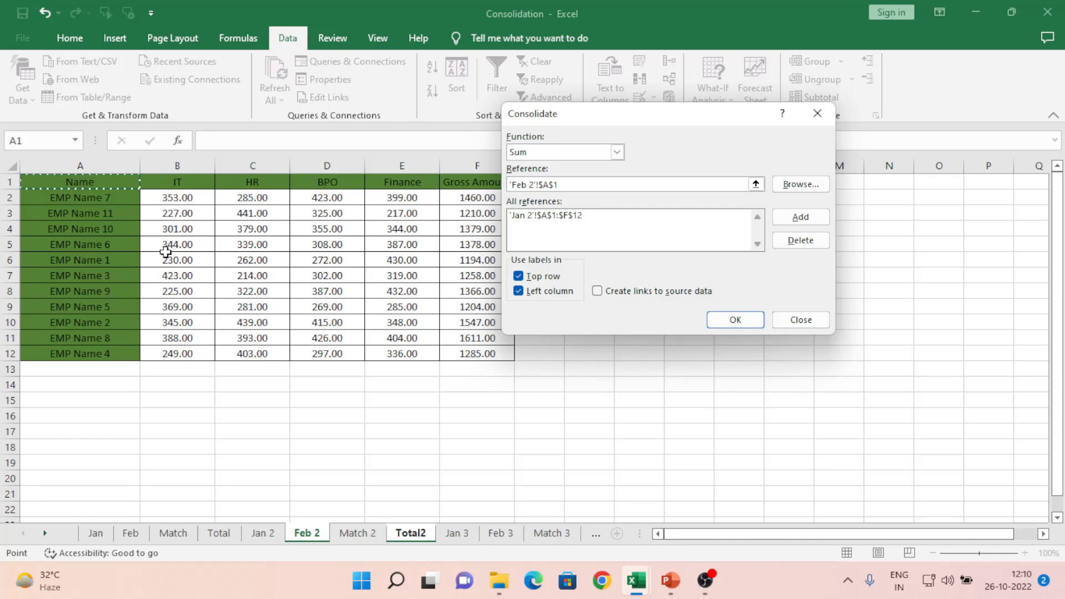
click(819, 222)
- Add range A1:F12 of the Match 2 sheet and run the consolidation with top row and left column labels
click(357, 533)
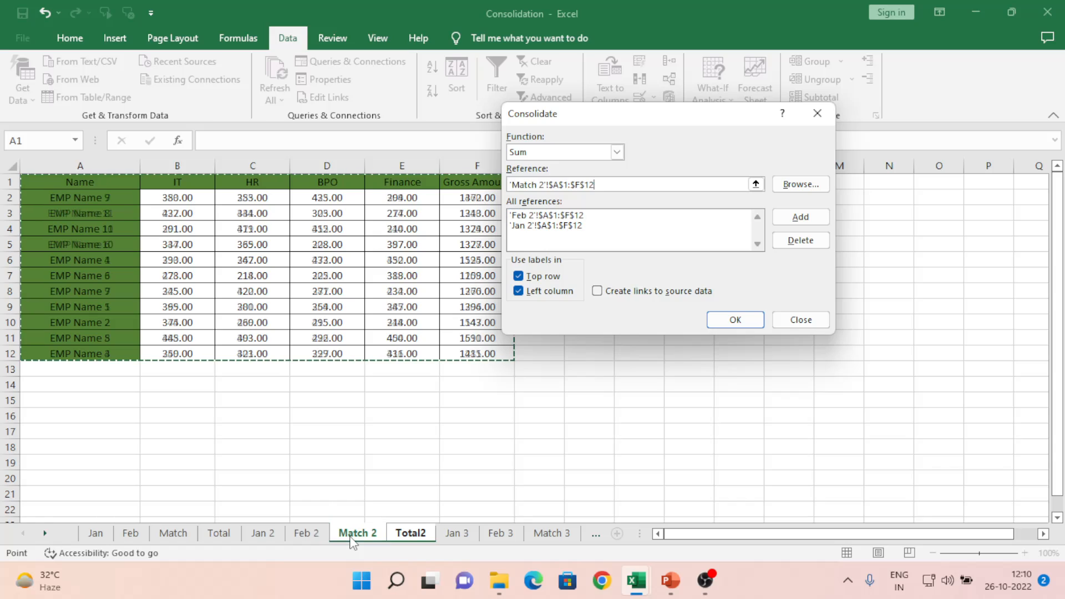
click(173, 285)
key(ctrl+a)
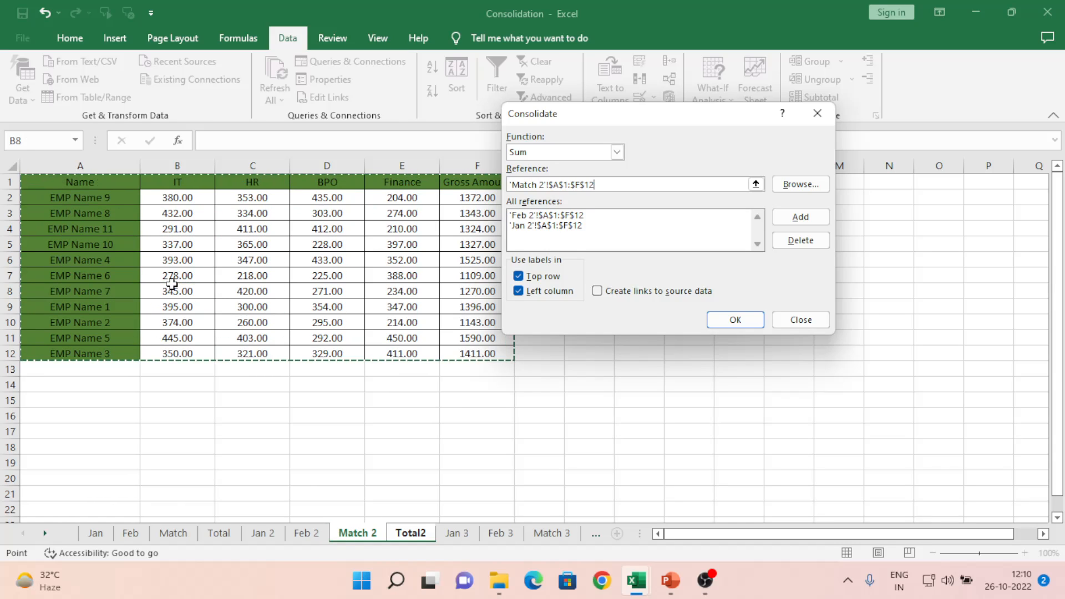
click(800, 218)
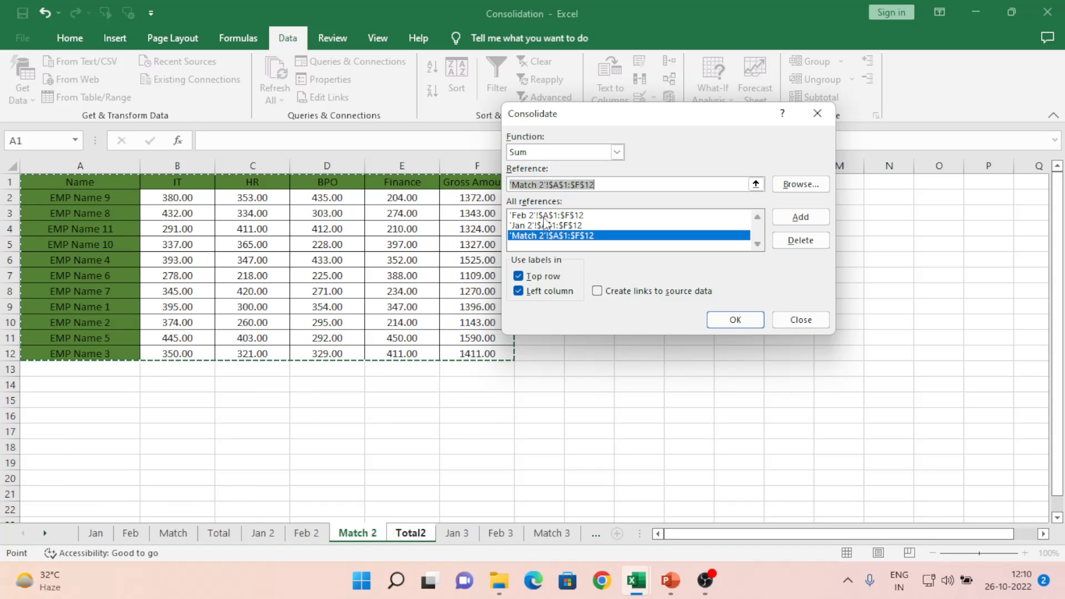
click(519, 290)
click(735, 320)
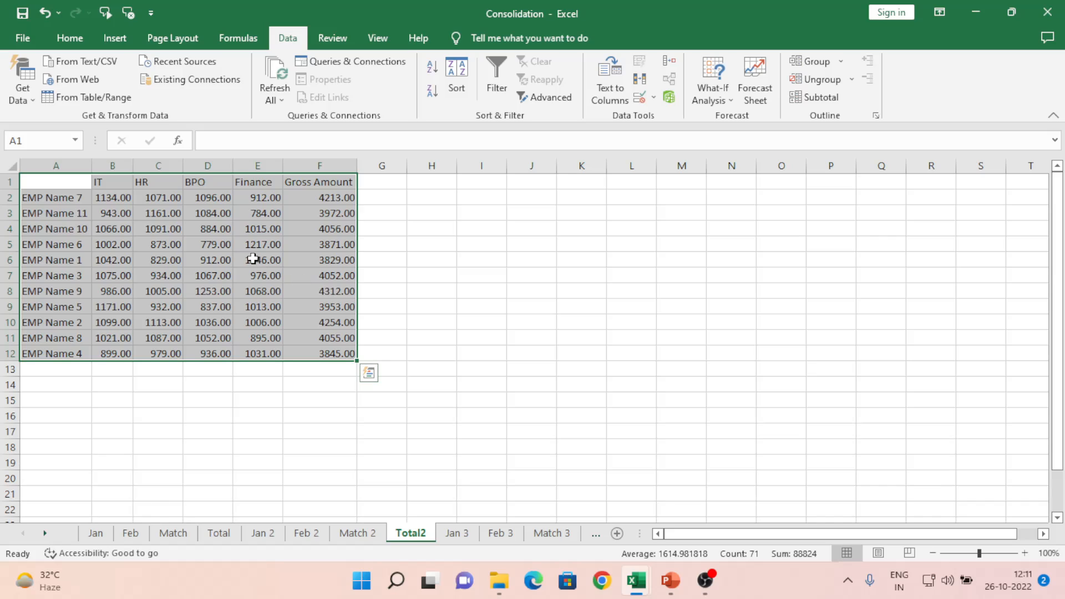
- AutoFit the width of all columns on the Total2 sheet
click(32, 185)
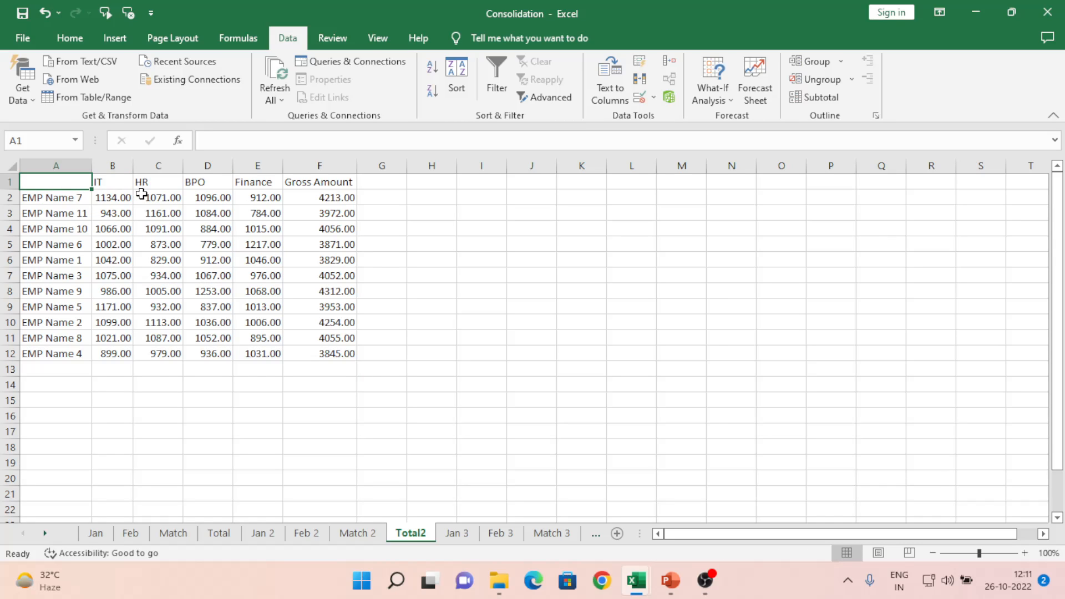
click(12, 165)
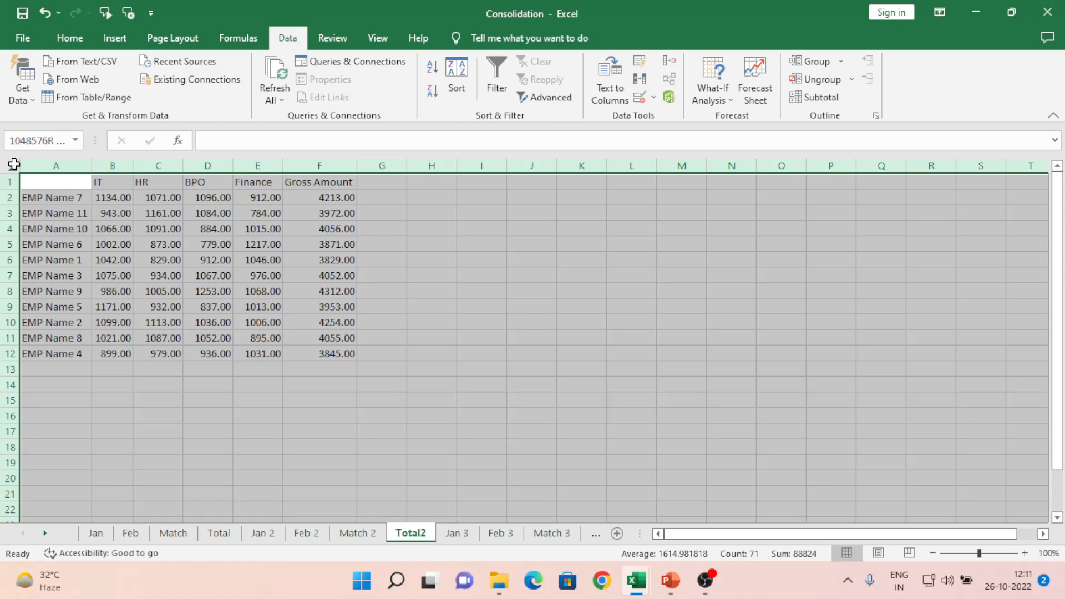
drag(93, 163, 93, 163)
double_click(93, 163)
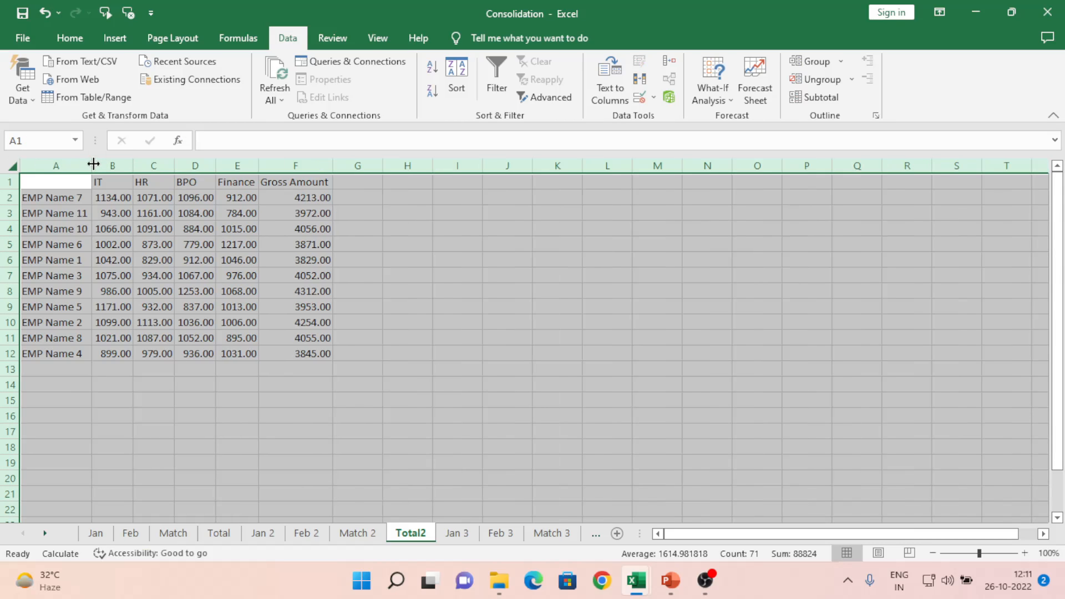
- Compare the sum of L2:L4 on the Total sheet with the IT amount of EMP Name 1 on Total2
click(218, 533)
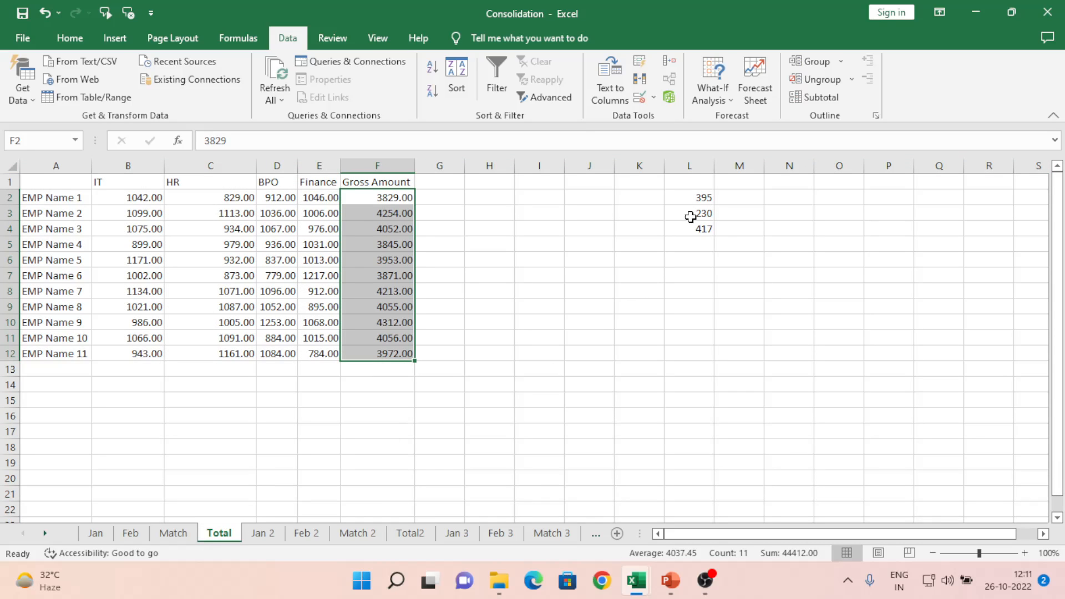
click(699, 197)
key(ctrl+shift+Down)
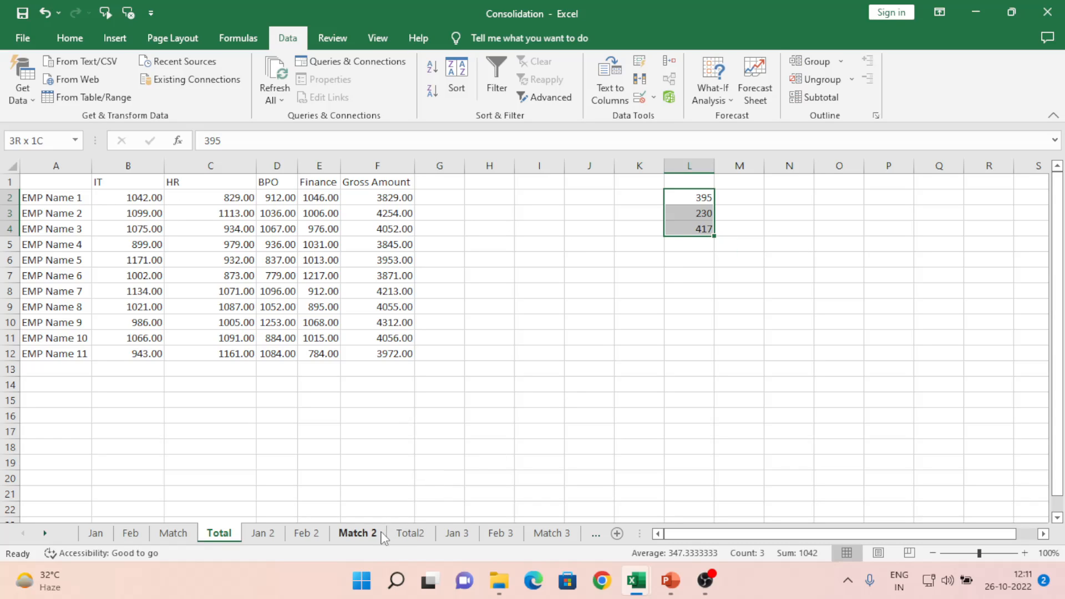
click(410, 533)
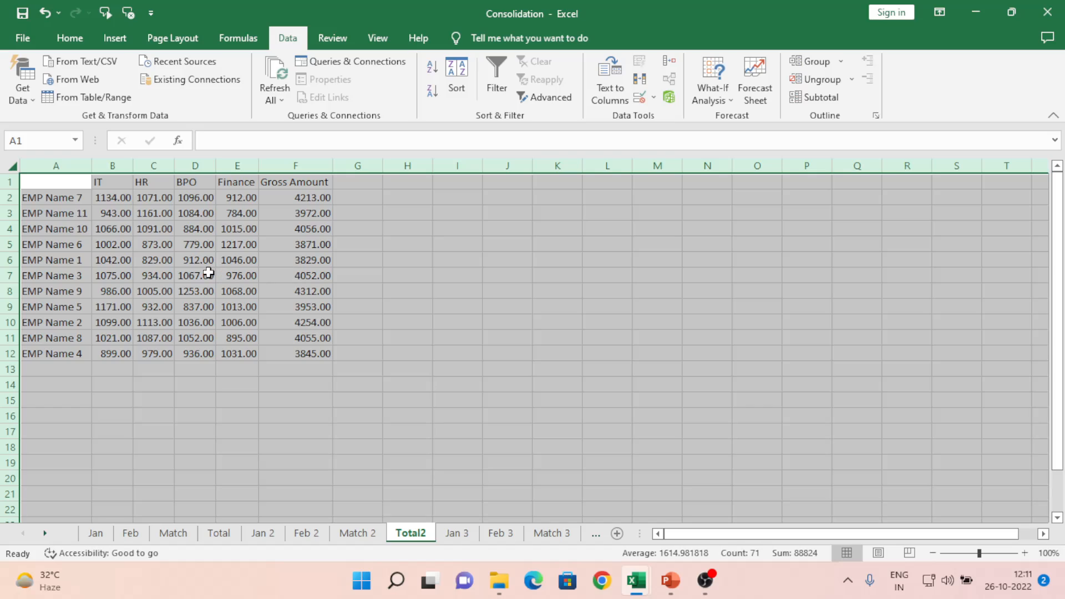
click(109, 224)
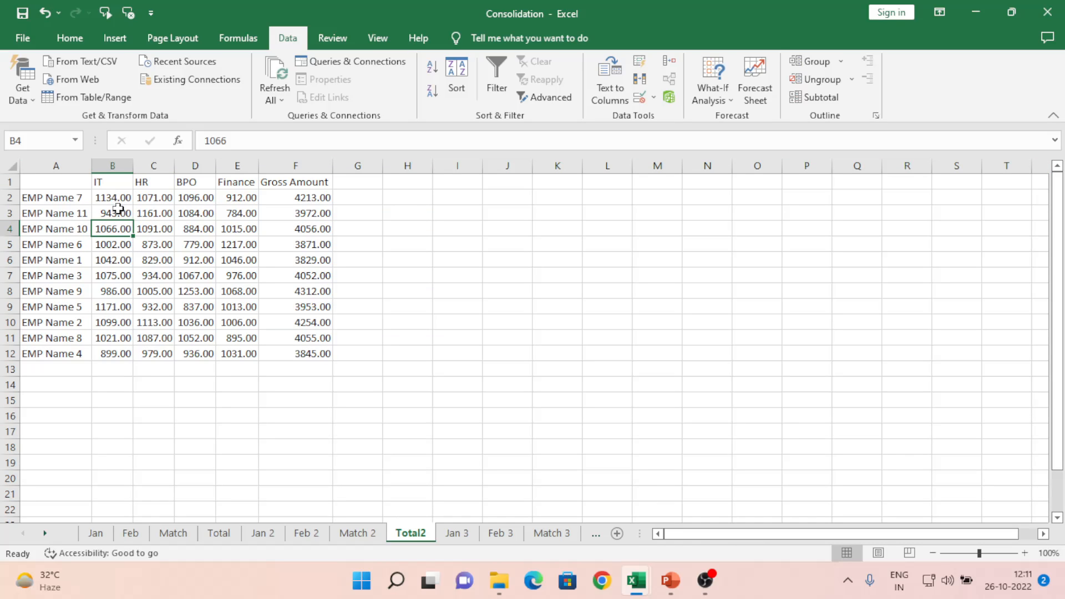
click(114, 260)
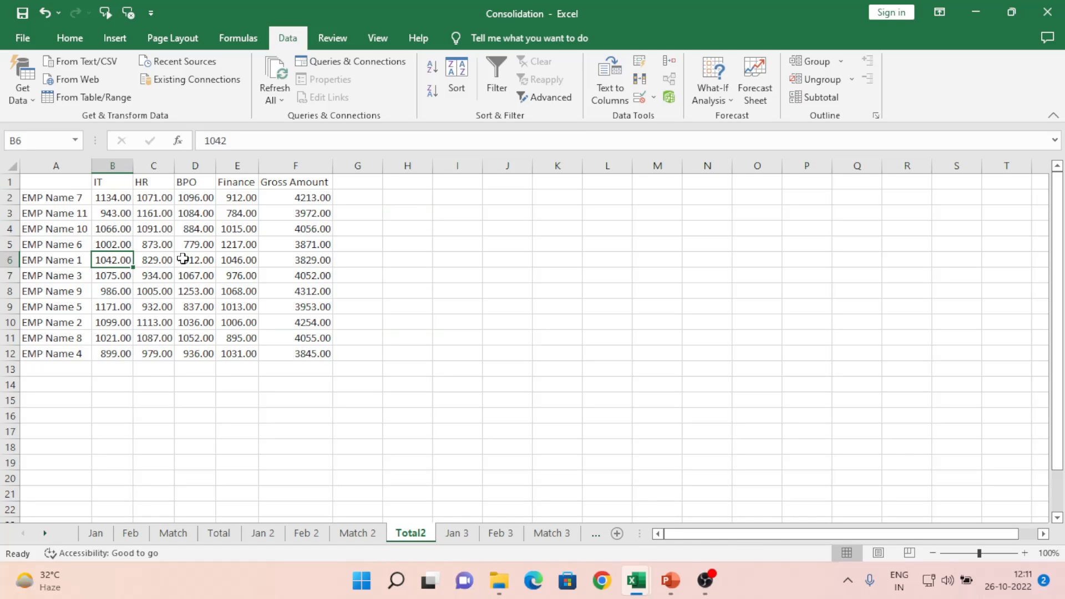
- Check the sum of the IT, HR, BPO and Finance amounts in B2:E12 on the Total sheet
click(276, 531)
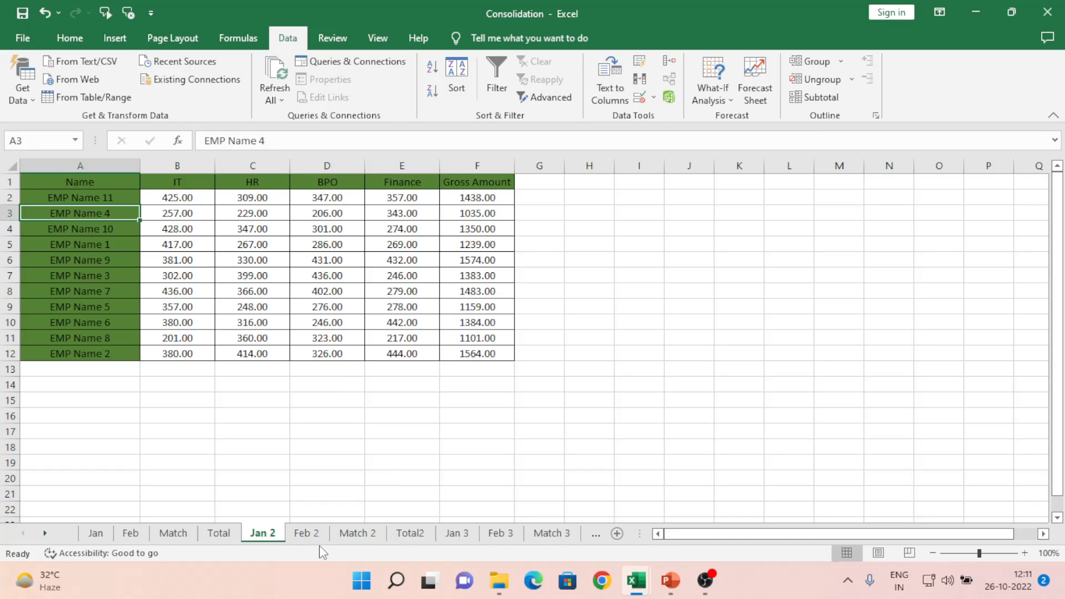
click(216, 533)
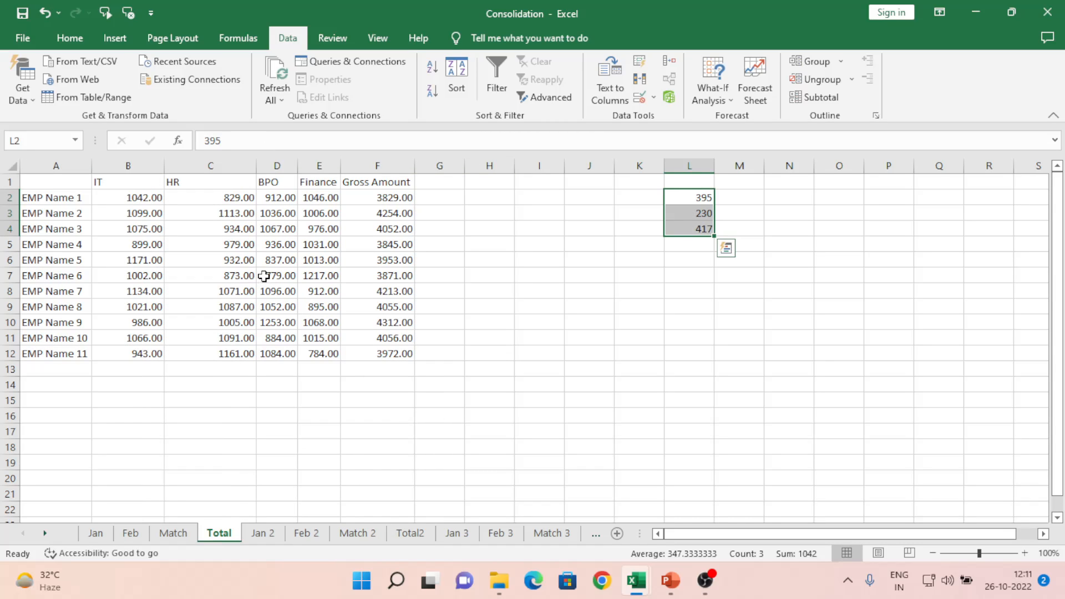
click(82, 238)
key(ctrl+Up)
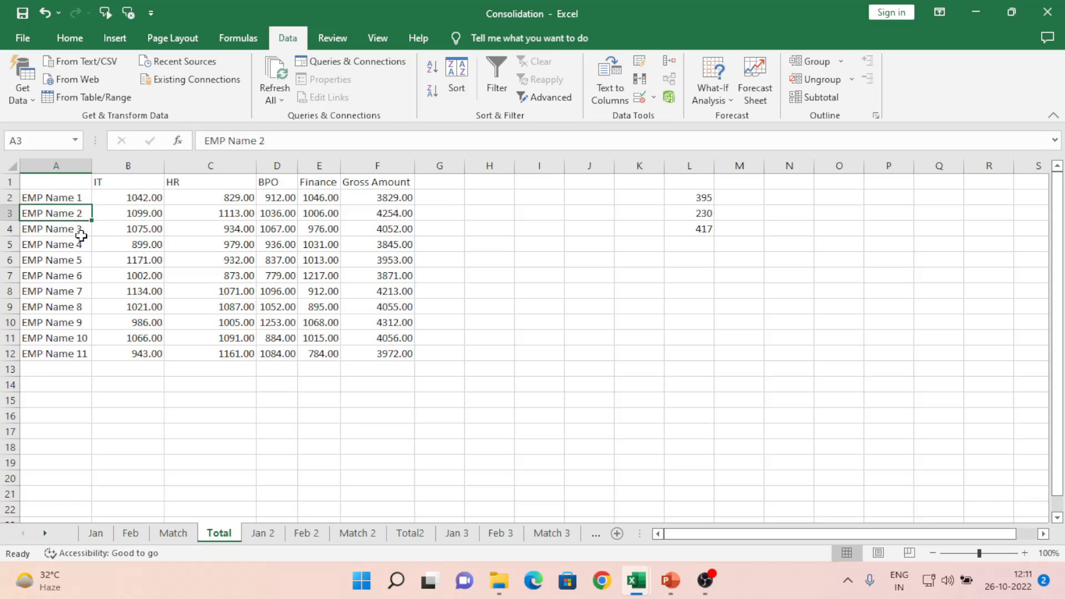
key(Right)
key(ctrl+shift+Right)
key(ctrl+shift+Down)
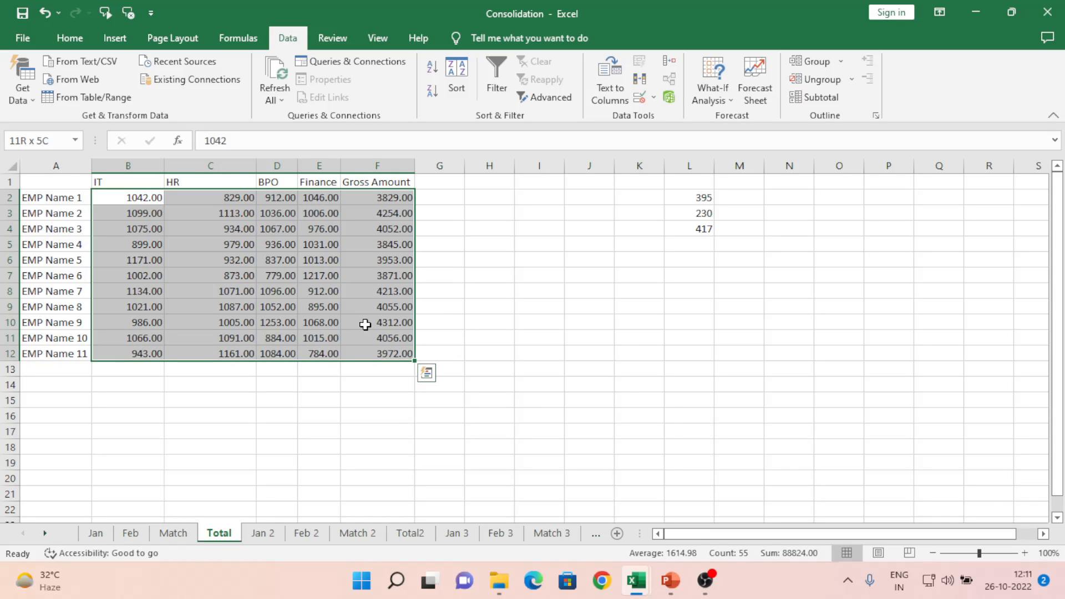
key(shift+Left)
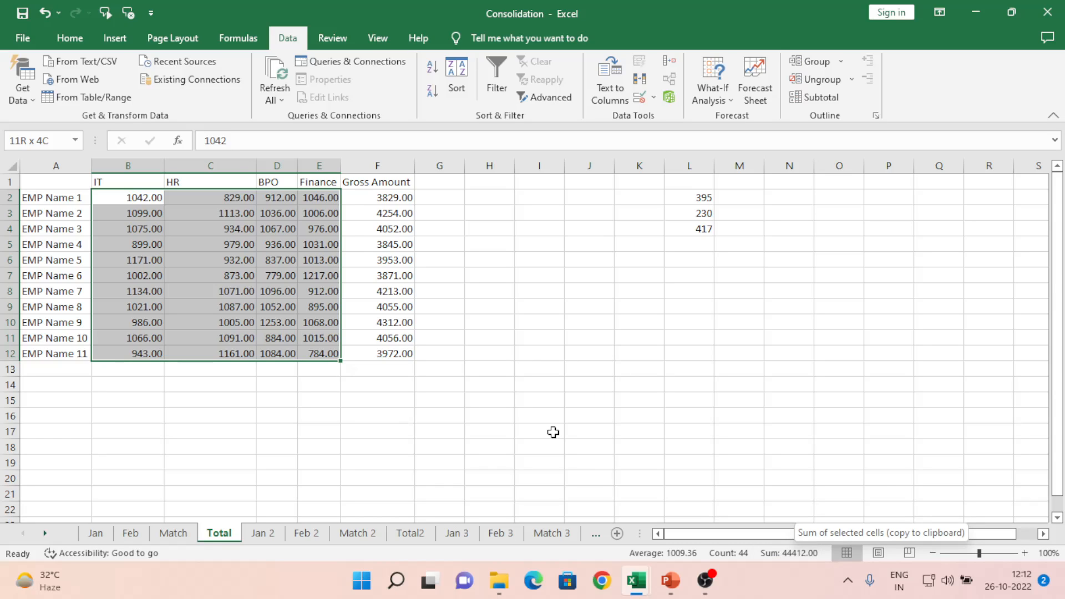
- Check the sum of the Gross Amount values in F2:F12 on the Total sheet
key(ctrl+Up)
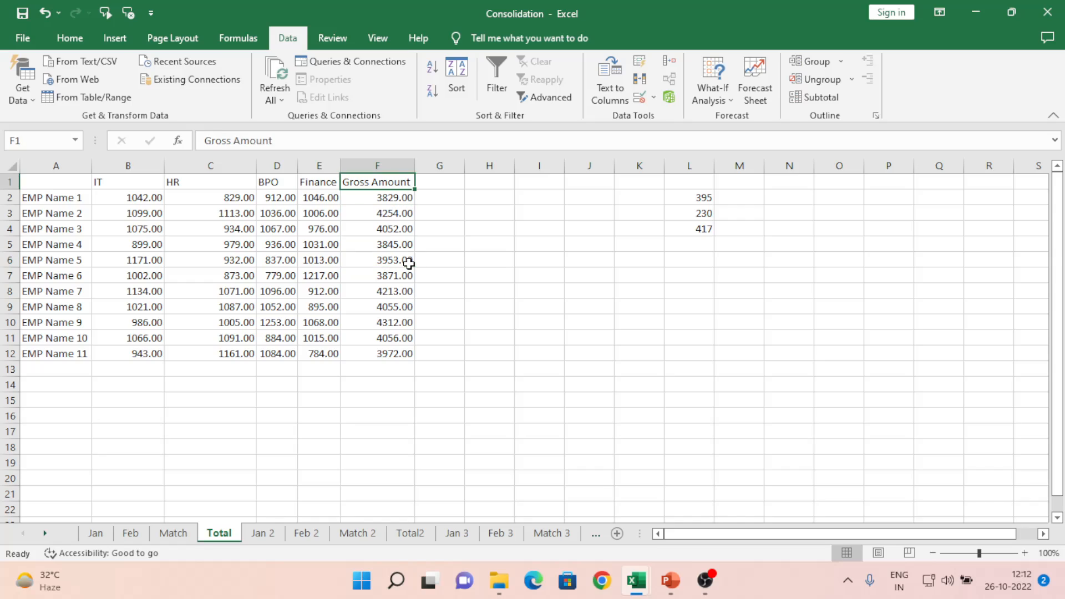
key(ctrl+shift+Down)
key(Down)
key(ctrl+shift+Down)
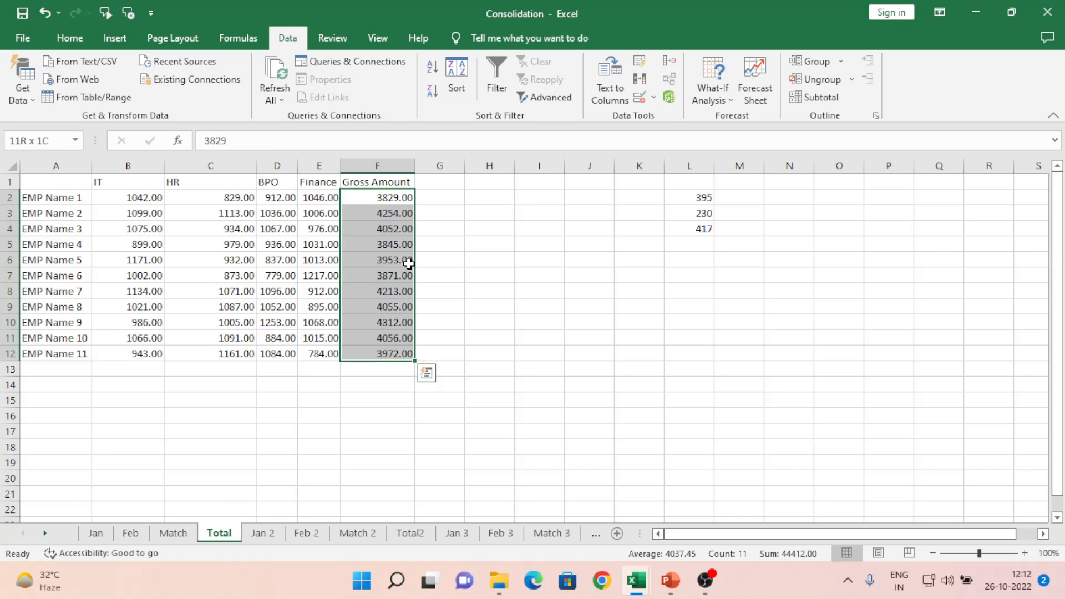
- Check the sum of the Gross Amount values in F2:F12 on the Total2 sheet
click(410, 533)
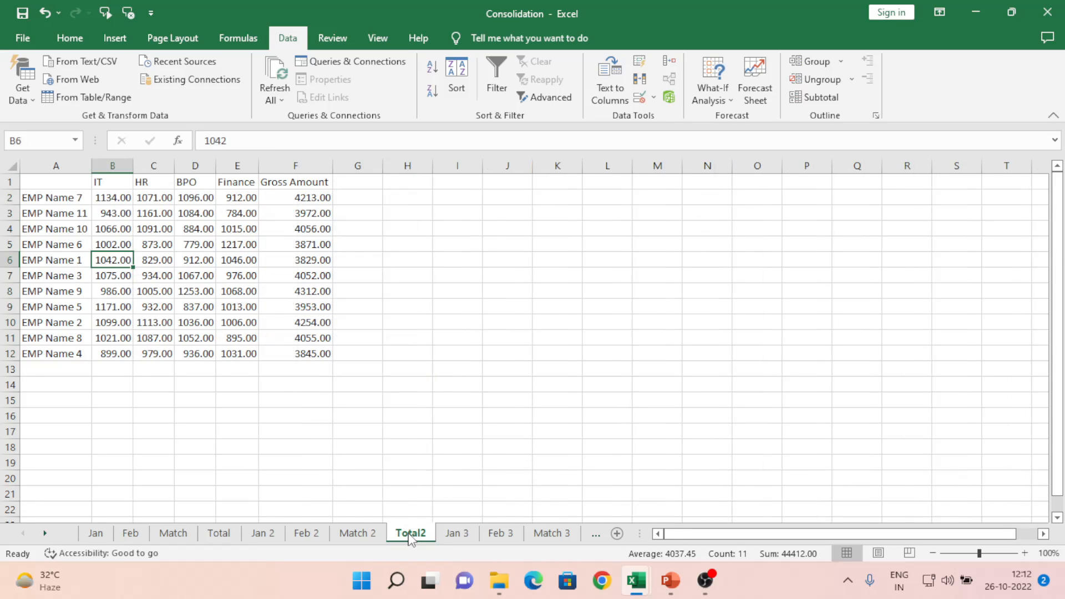
click(294, 269)
key(ctrl+Up)
key(Down)
key(ctrl+shift+Down)
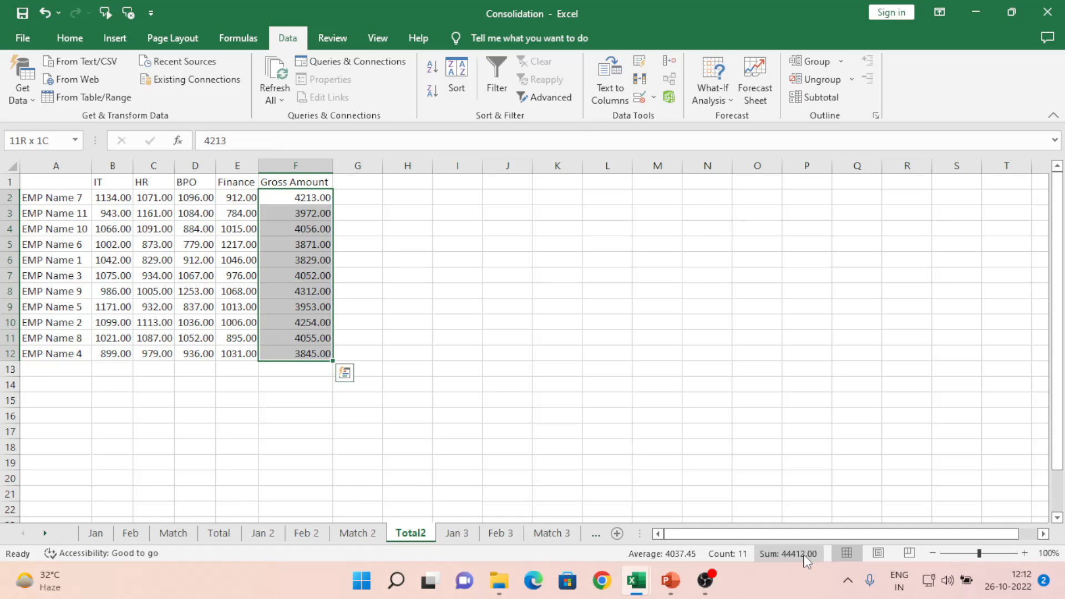
- Check the sum of the IT, HR, BPO and Finance amounts in B2:E12 on the Total2 sheet
click(114, 200)
key(shift+Right)
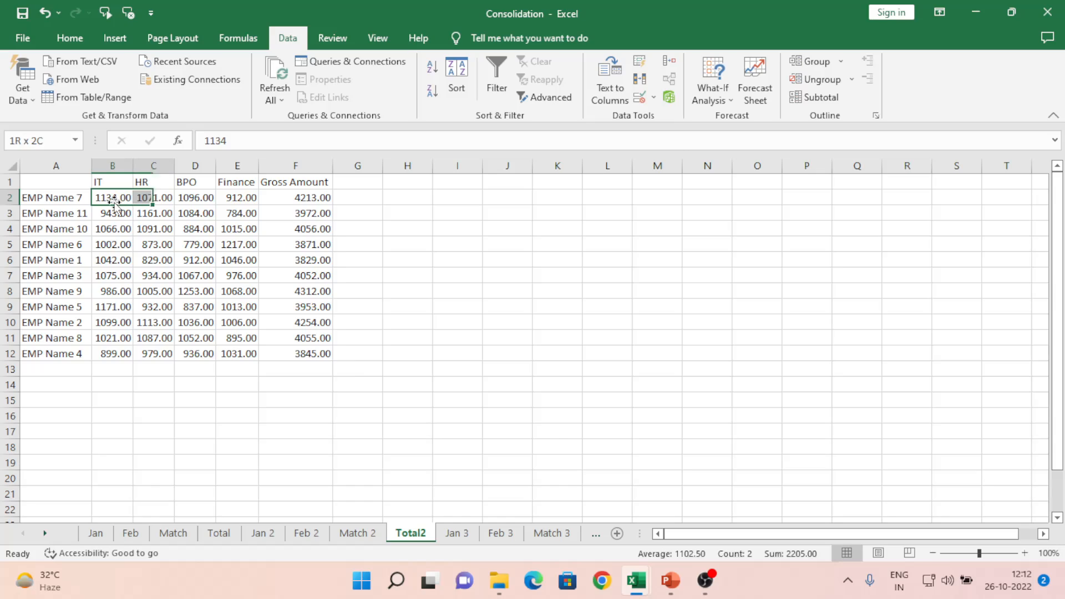
key(shift+Right)
key(shift+Right)
key(ctrl+shift+Down)
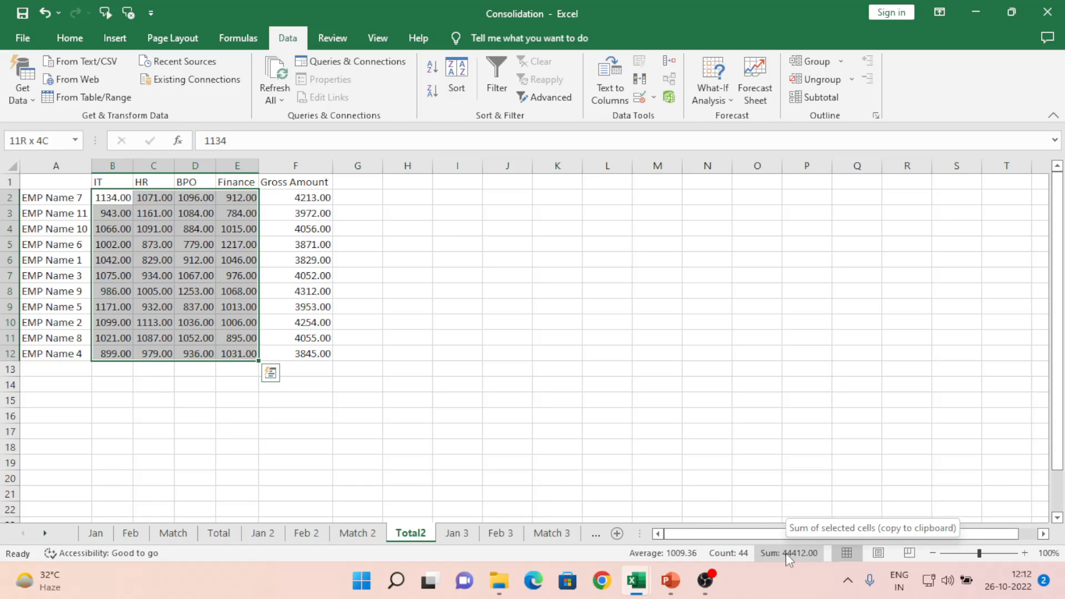
- Examine the order of the employee names in A2:A12 on the Jan 3 sheet
click(458, 535)
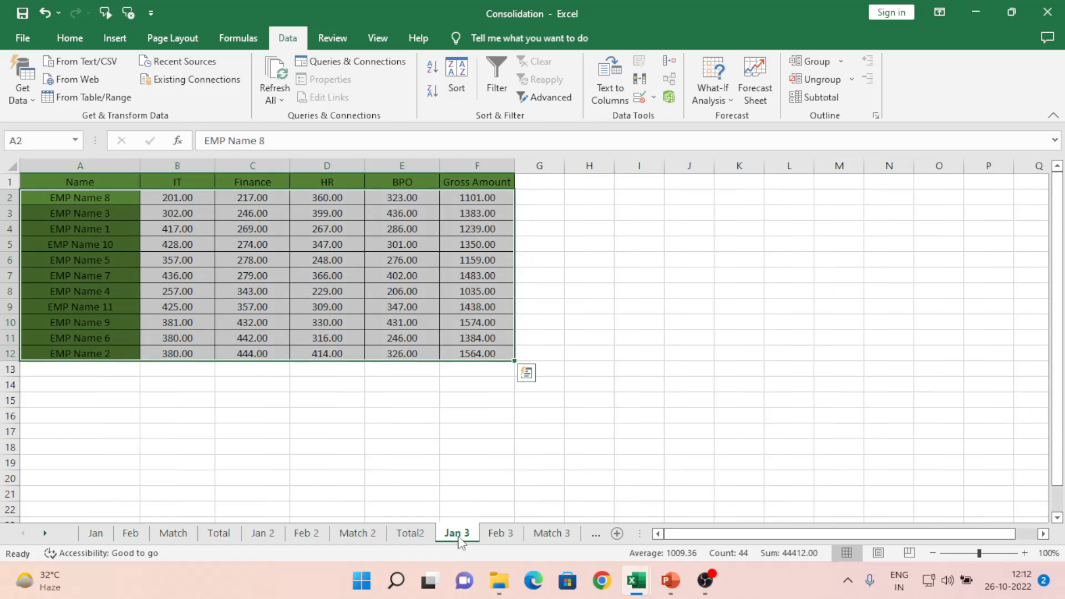
click(158, 218)
key(Up)
key(Up)
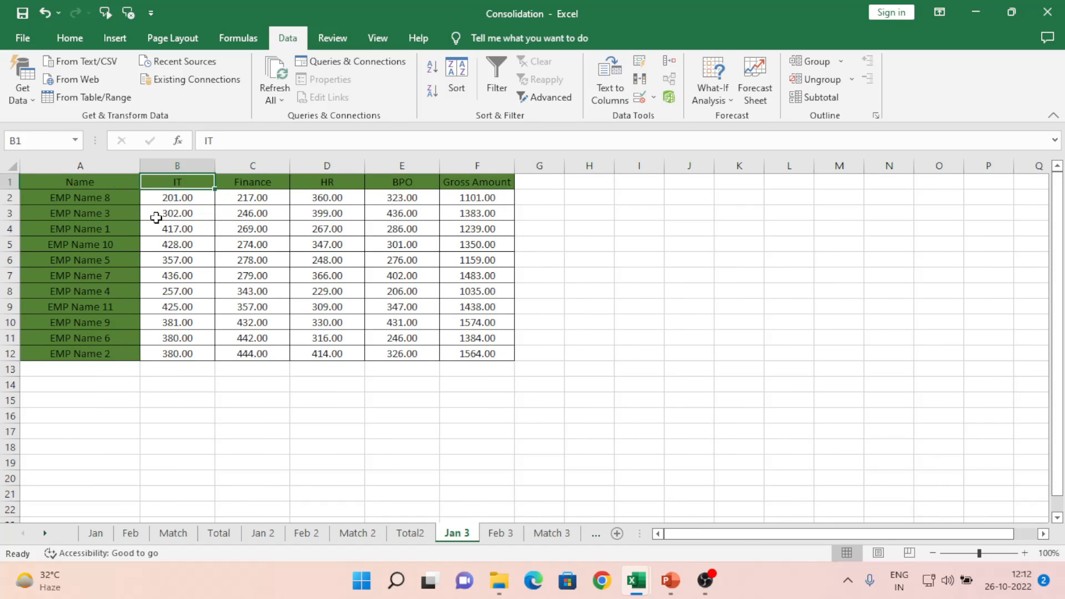
key(Left)
key(Down)
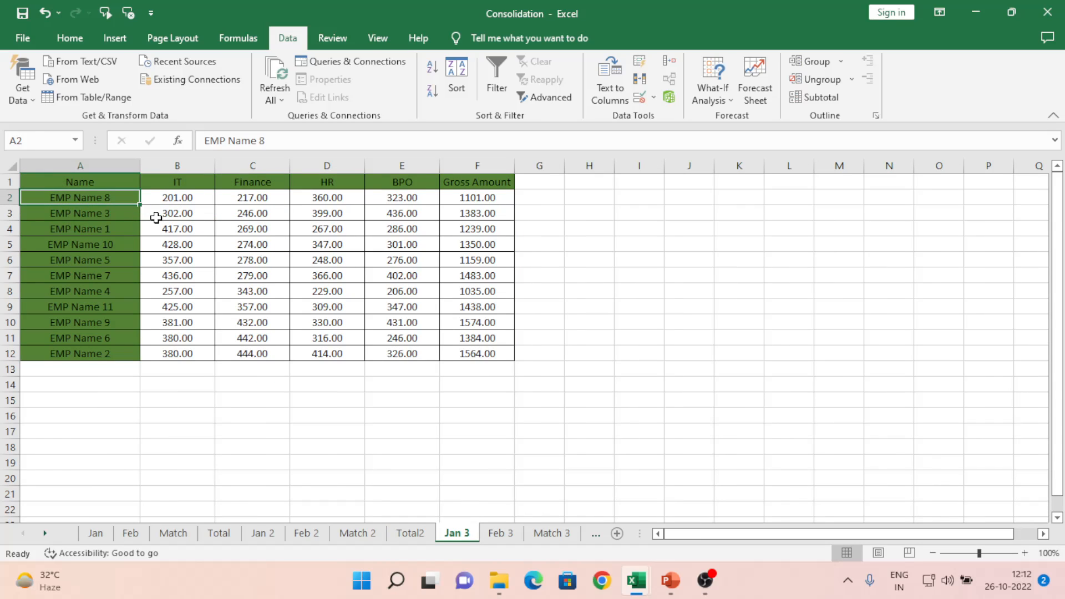
key(ctrl+shift+Down)
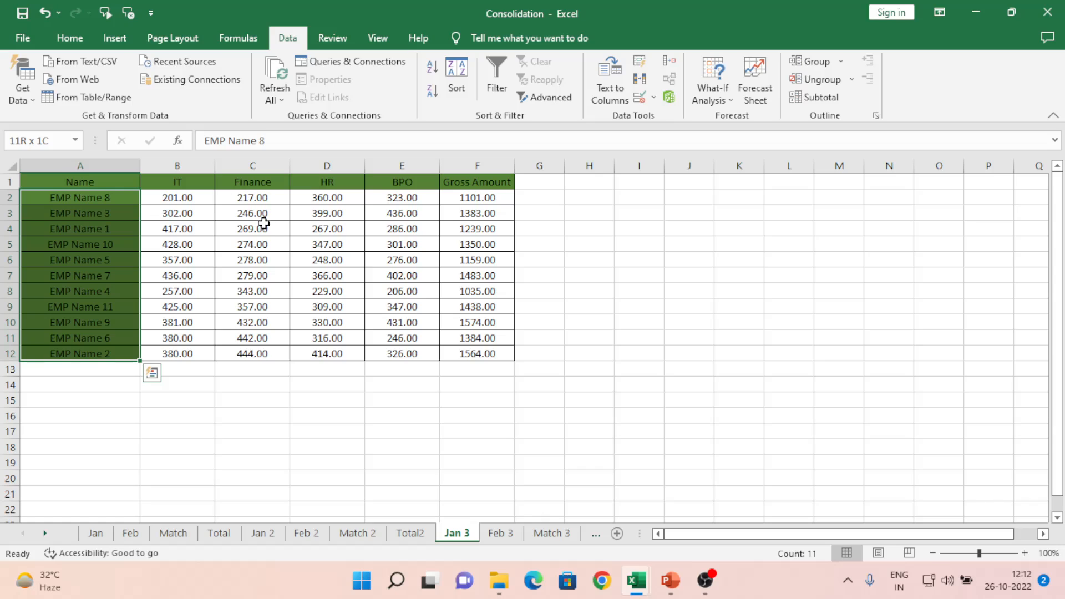
- Examine the order of the department column headers in row 1 of the Jan 3 sheet, starting with IT
key(Up)
key(Right)
key(Right)
key(Right)
key(Right)
key(Right)
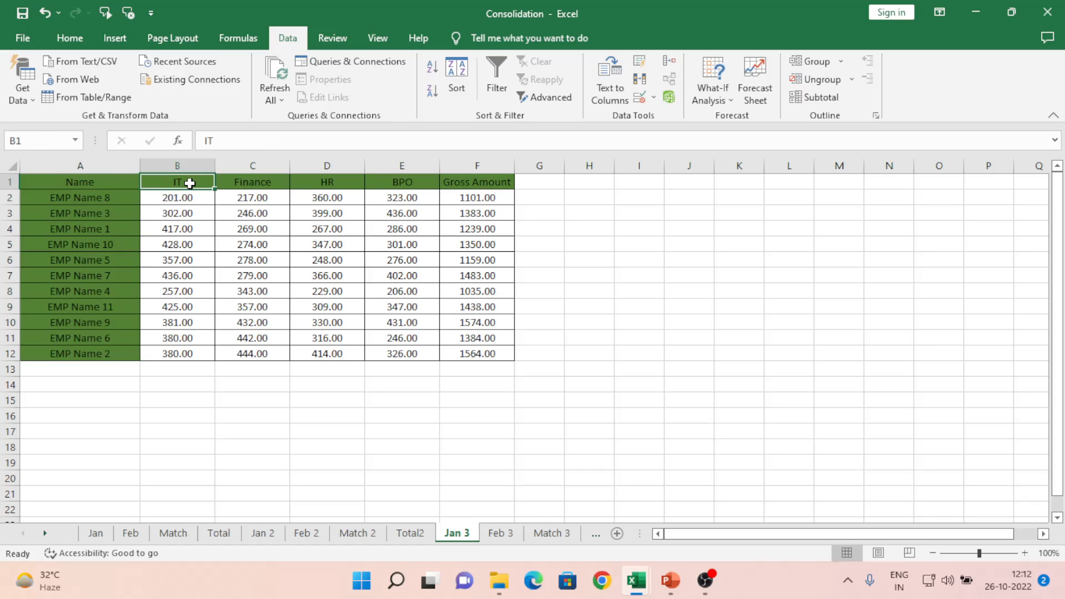
key(Left)
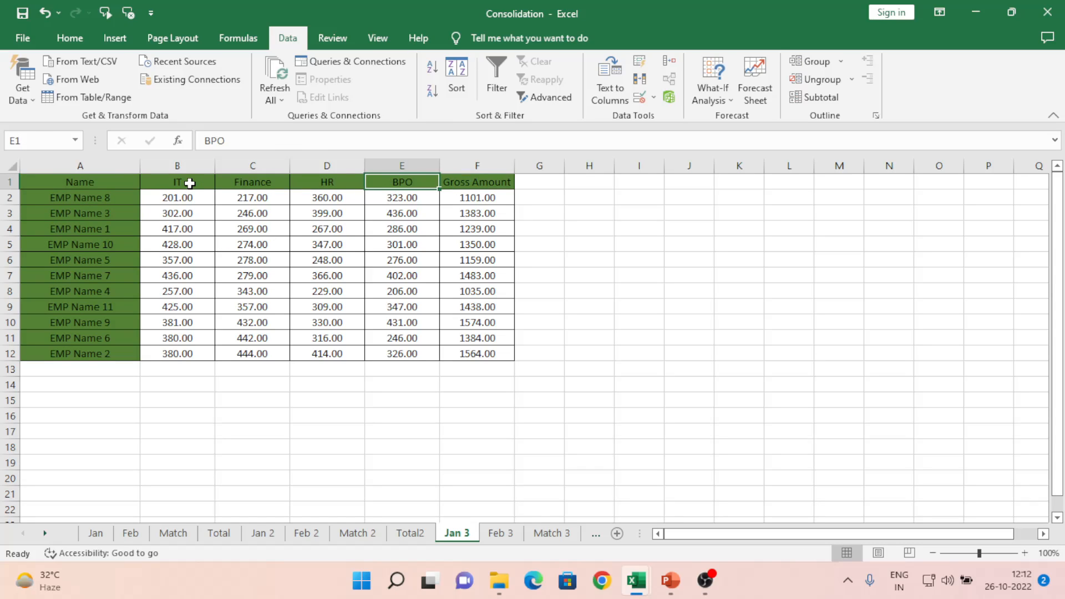
click(183, 180)
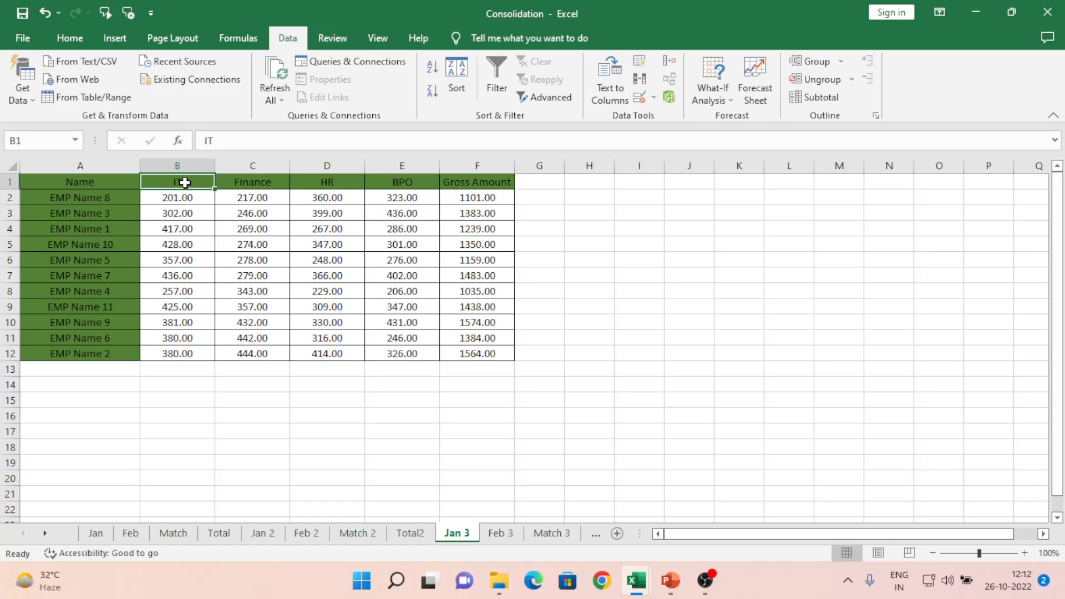
click(192, 162)
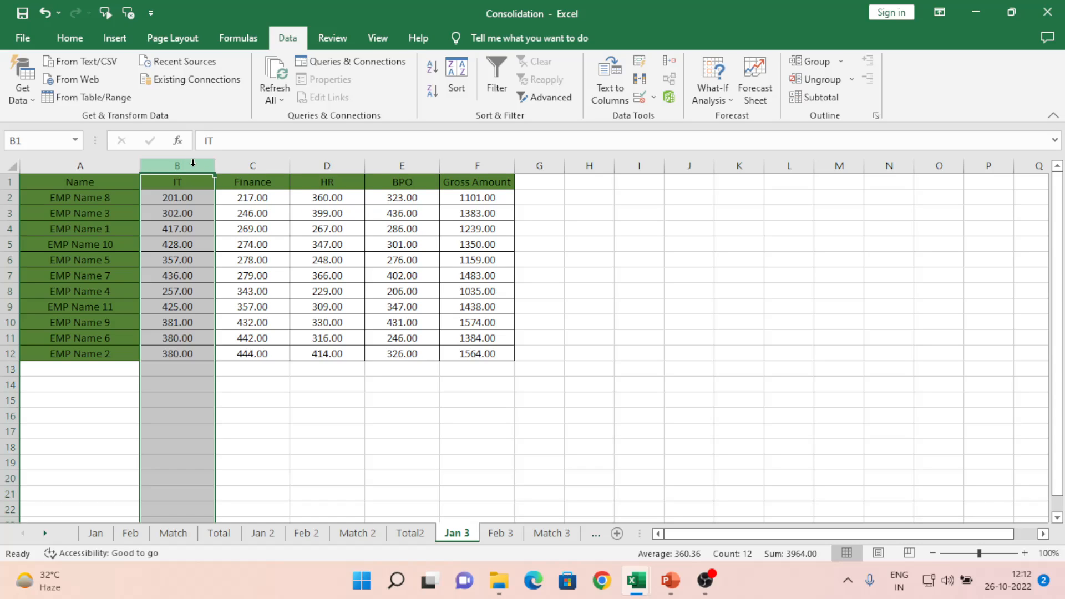
click(178, 181)
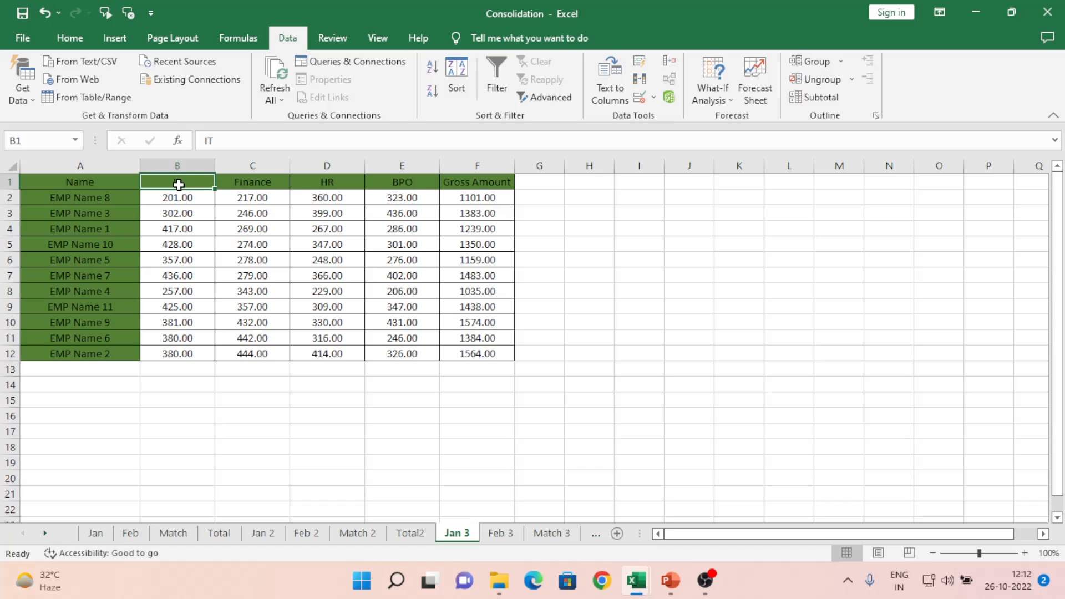
- Compare the position of the IT column on the Feb 3, Jan 3 and Match 3 sheets
click(509, 533)
click(264, 189)
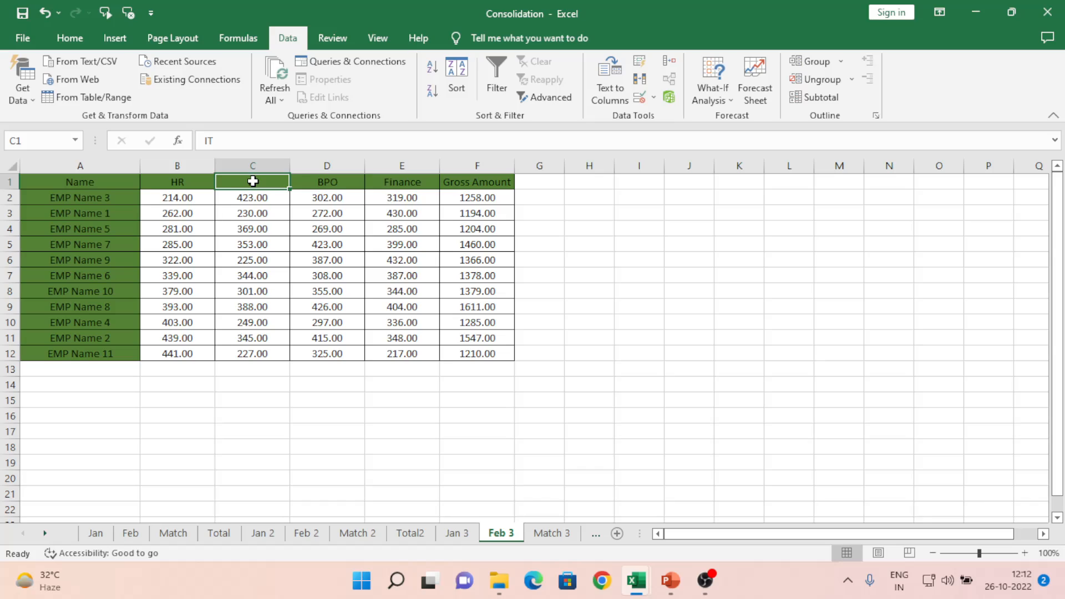
click(456, 534)
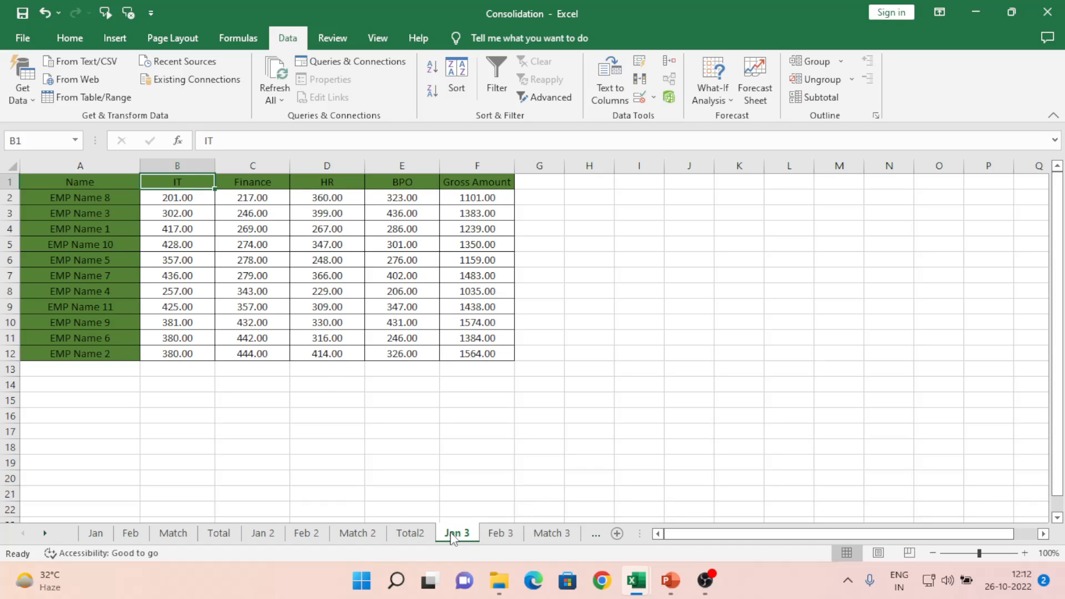
click(552, 534)
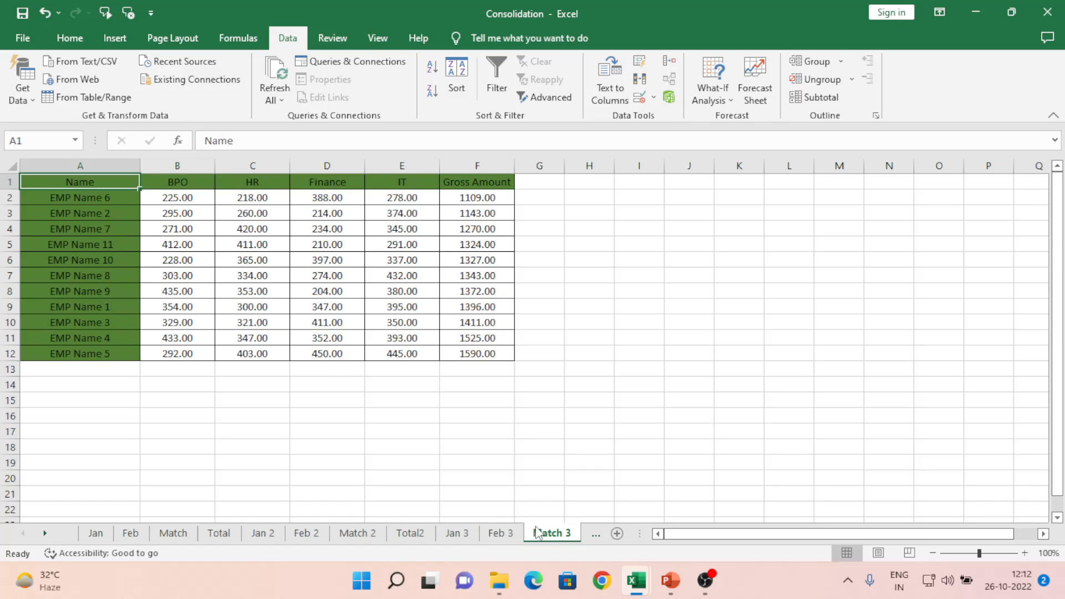
- Examine the employee and department order on the Feb 3 sheet and compare it with Jan 3
click(500, 533)
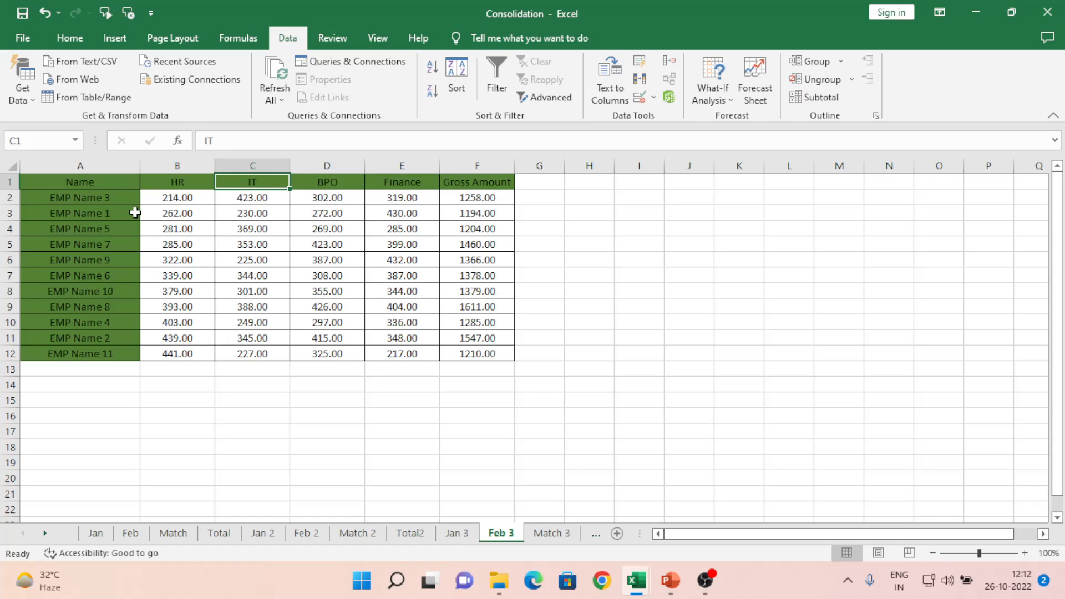
click(86, 200)
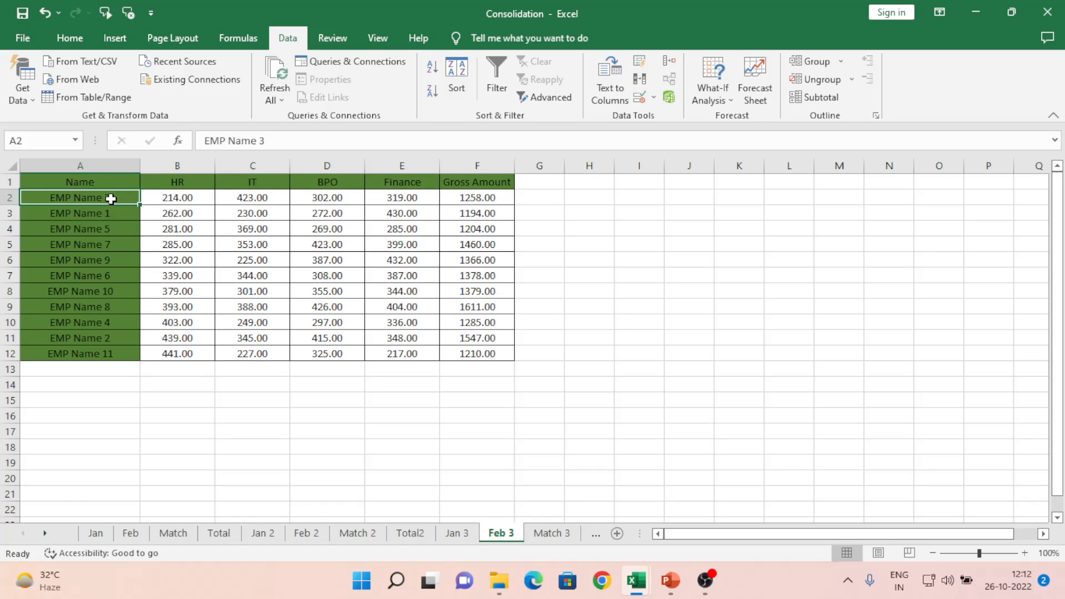
click(256, 196)
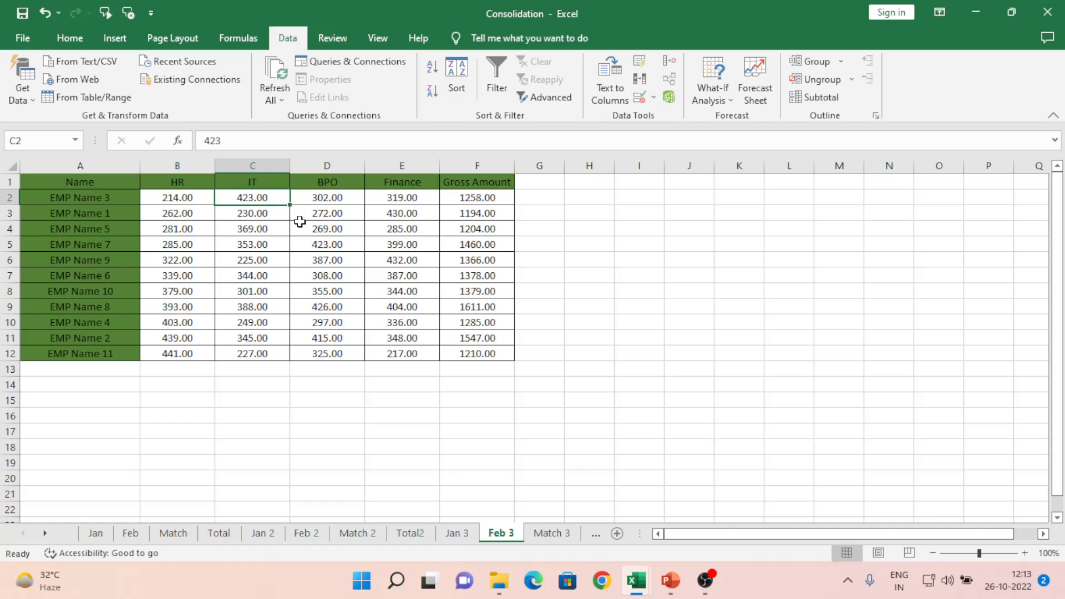
click(409, 184)
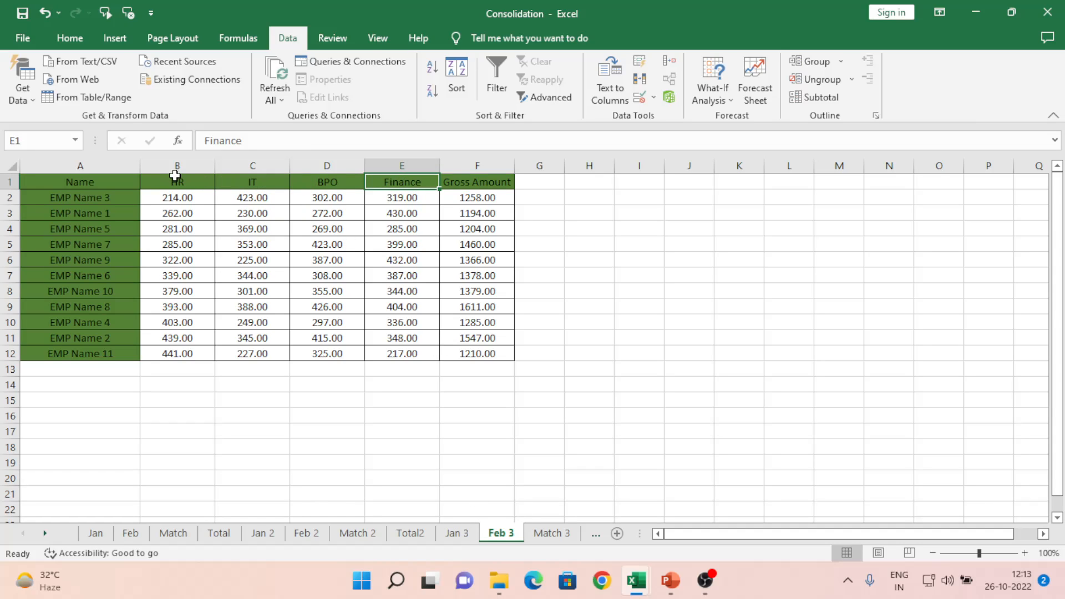
click(454, 537)
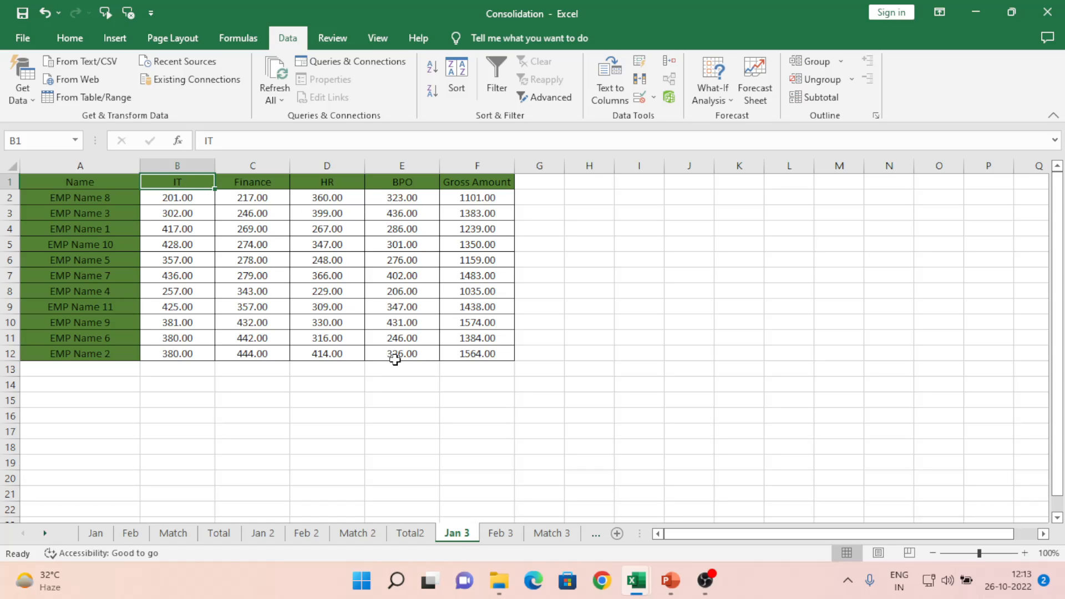
click(510, 533)
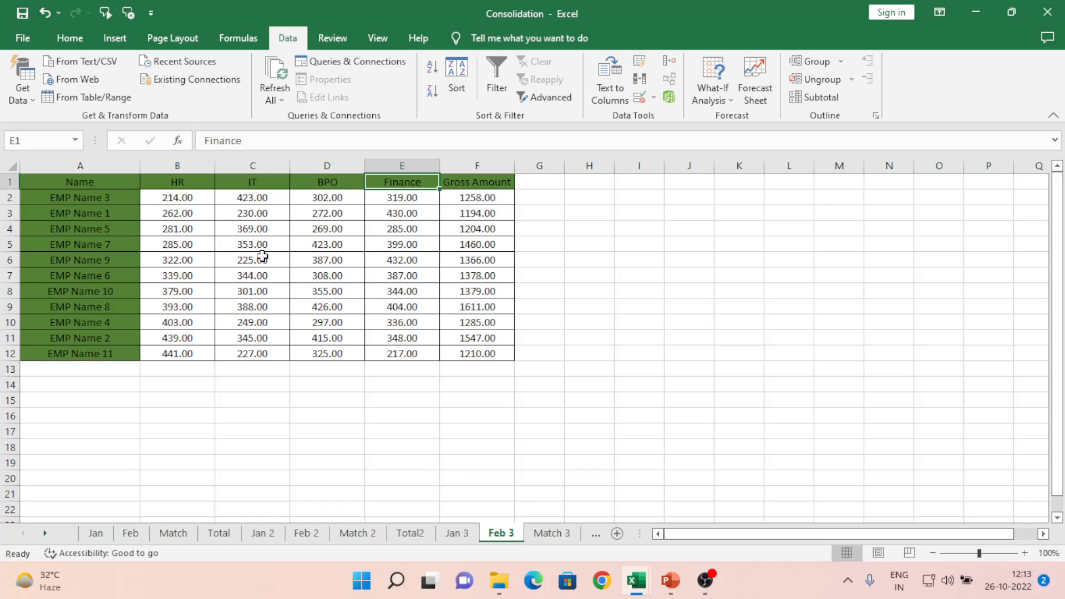
click(192, 185)
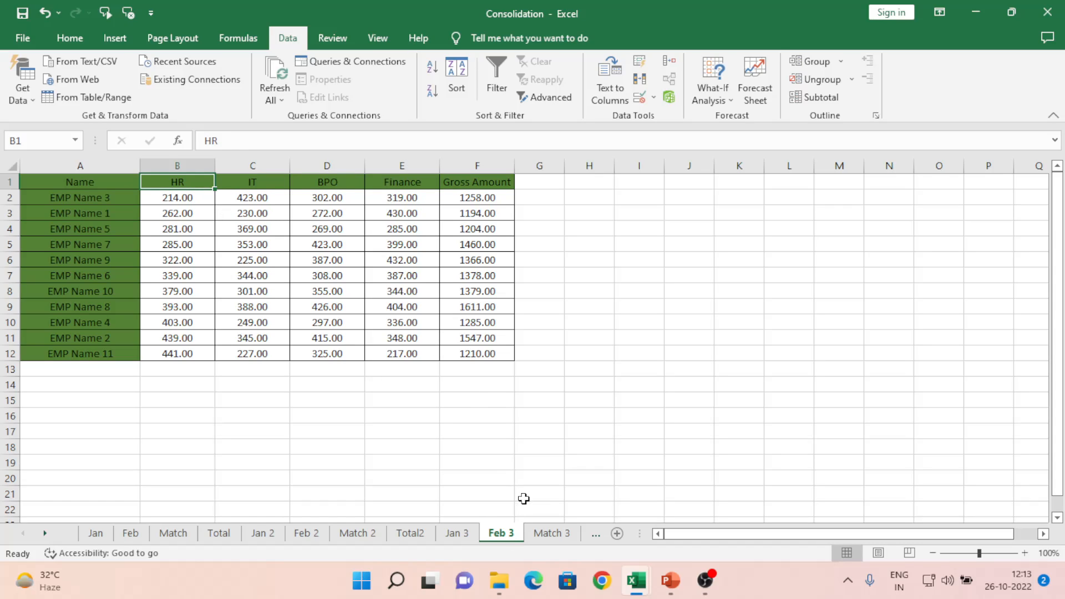
- Examine the employee name order and the department columns B to E on the Match 3 sheet
click(547, 534)
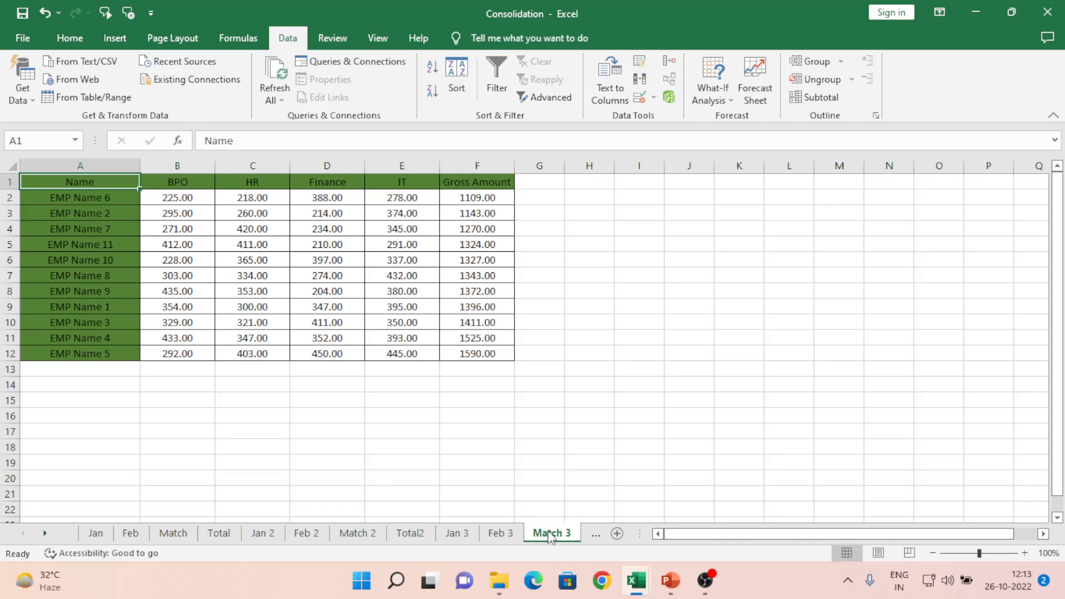
click(185, 183)
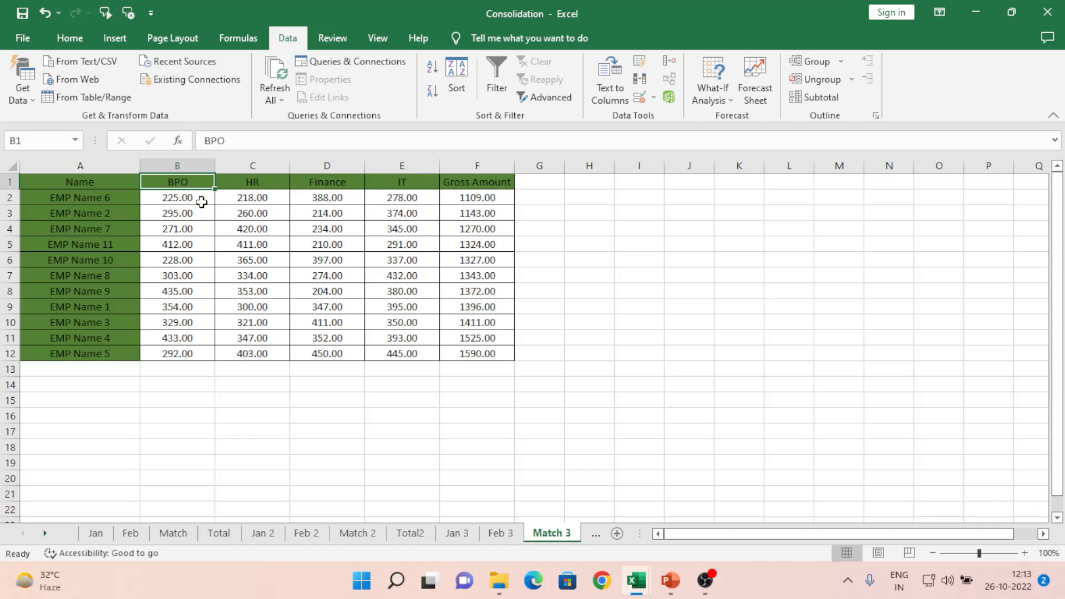
click(128, 250)
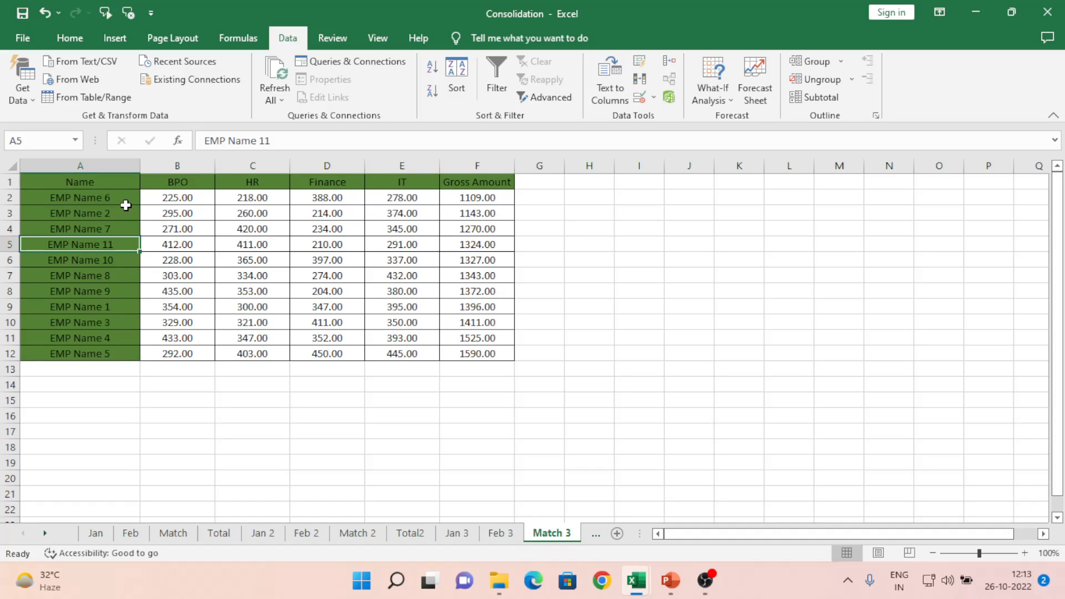
click(105, 197)
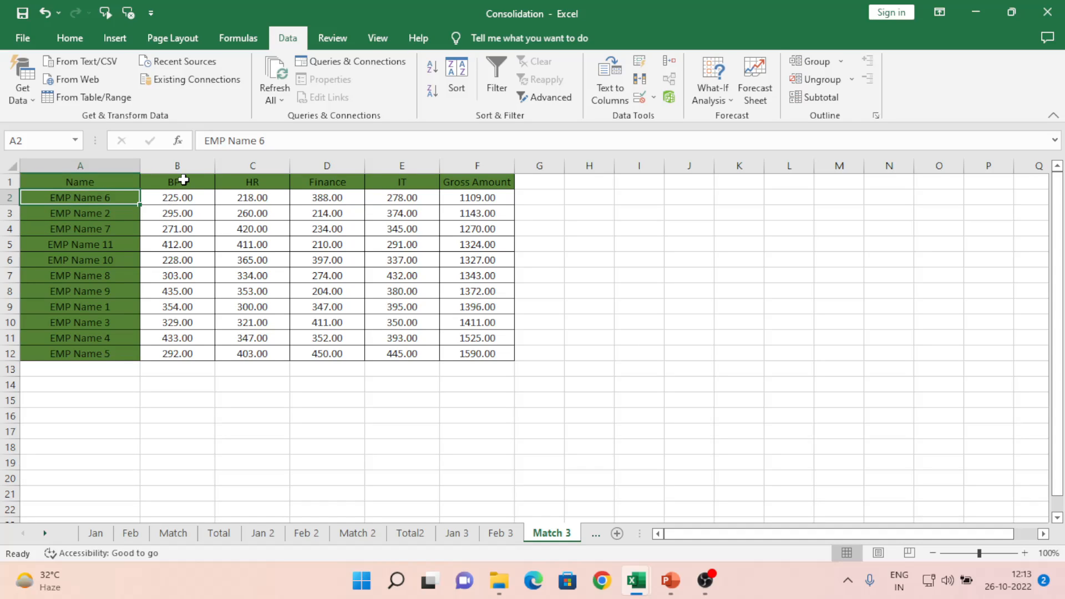
click(186, 182)
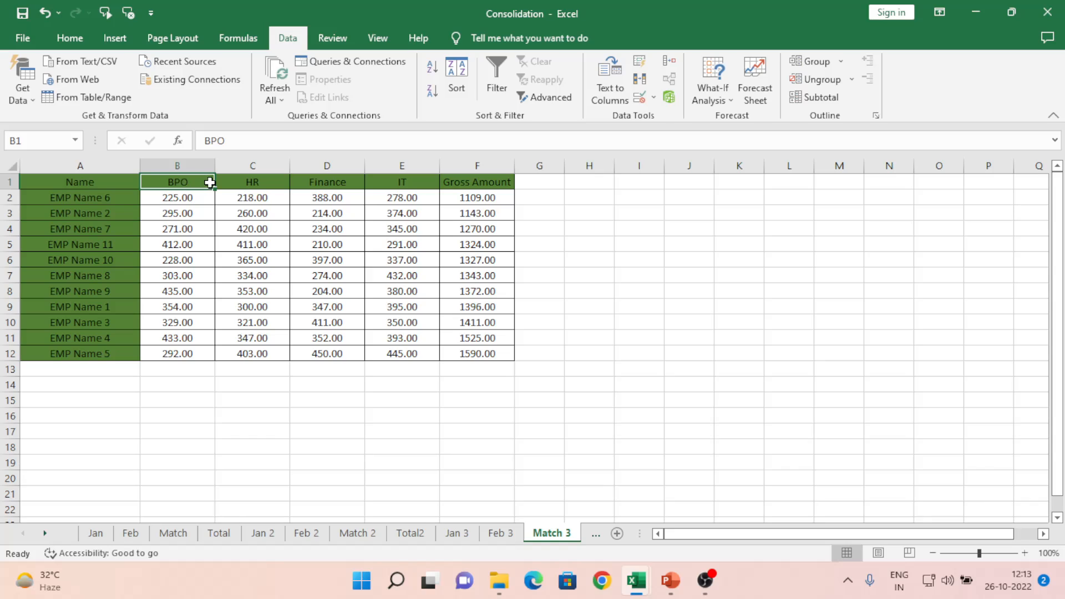
click(176, 165)
drag(175, 166, 402, 165)
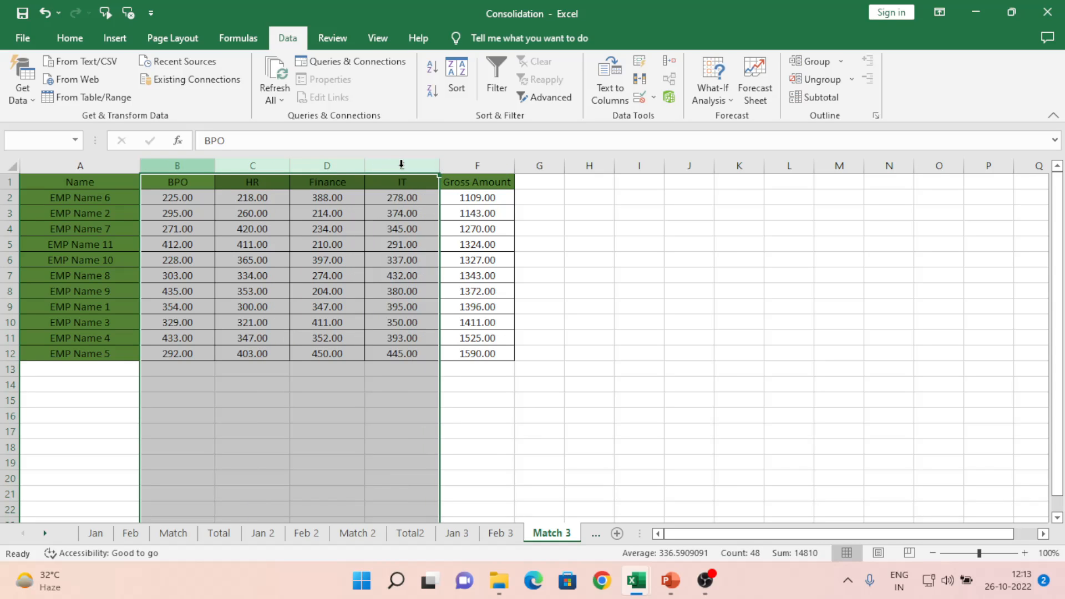
- Go to the empty Total 3 sheet and select cell A1 as the starting cell for the consolidation
click(468, 534)
click(559, 534)
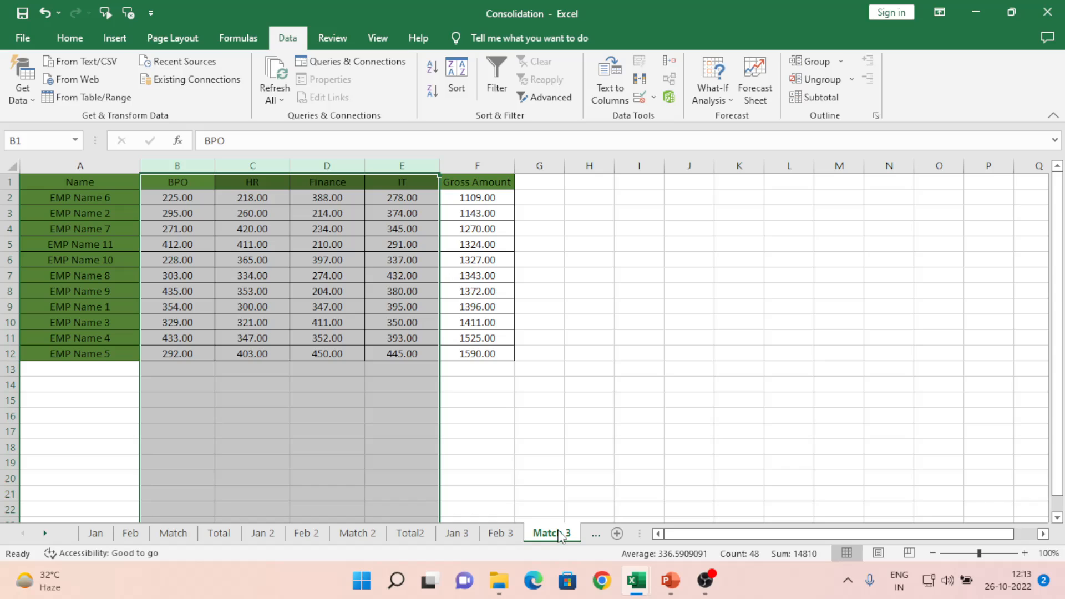
key(ctrl+Page_Down)
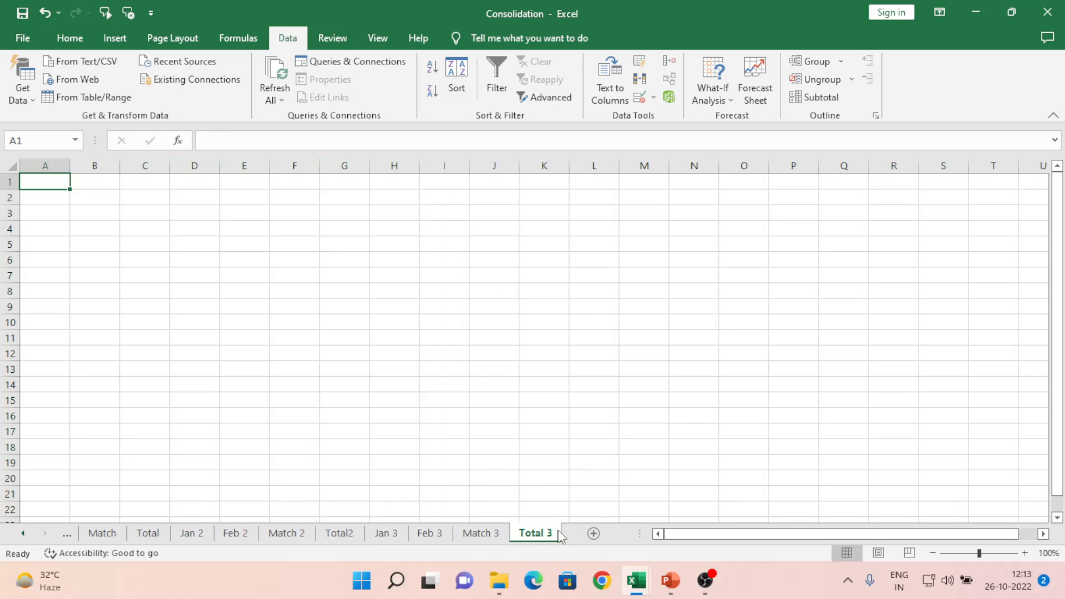
click(236, 392)
key(ctrl+Up)
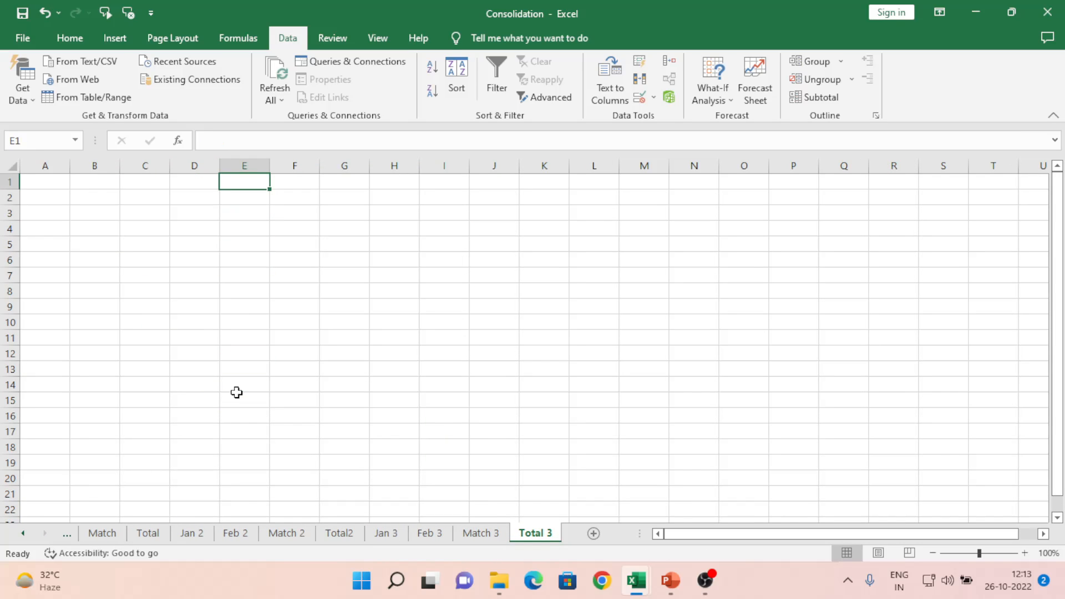
key(ctrl+Left)
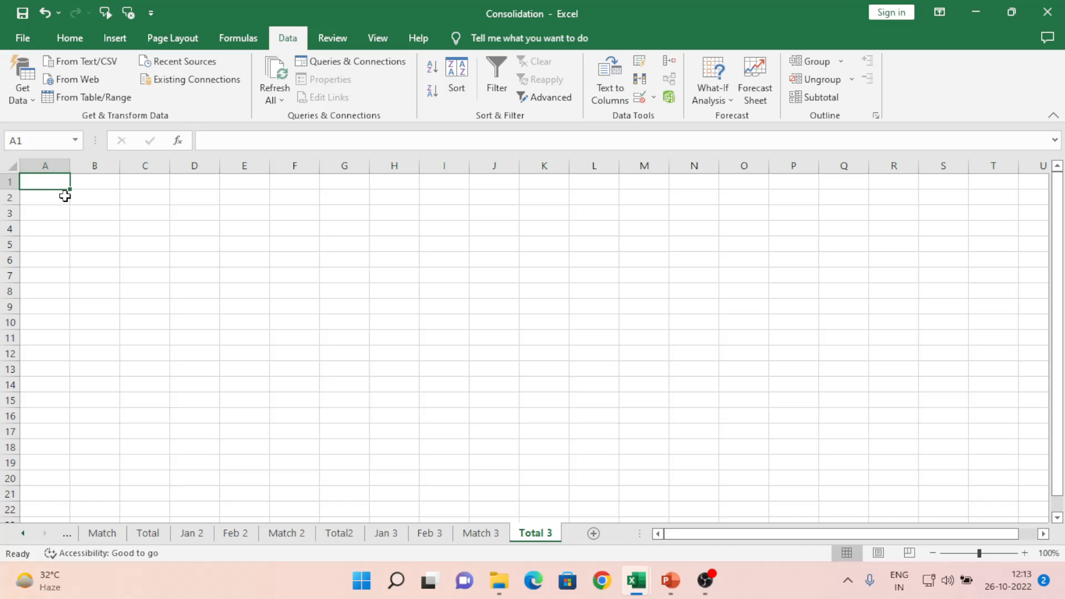
click(123, 209)
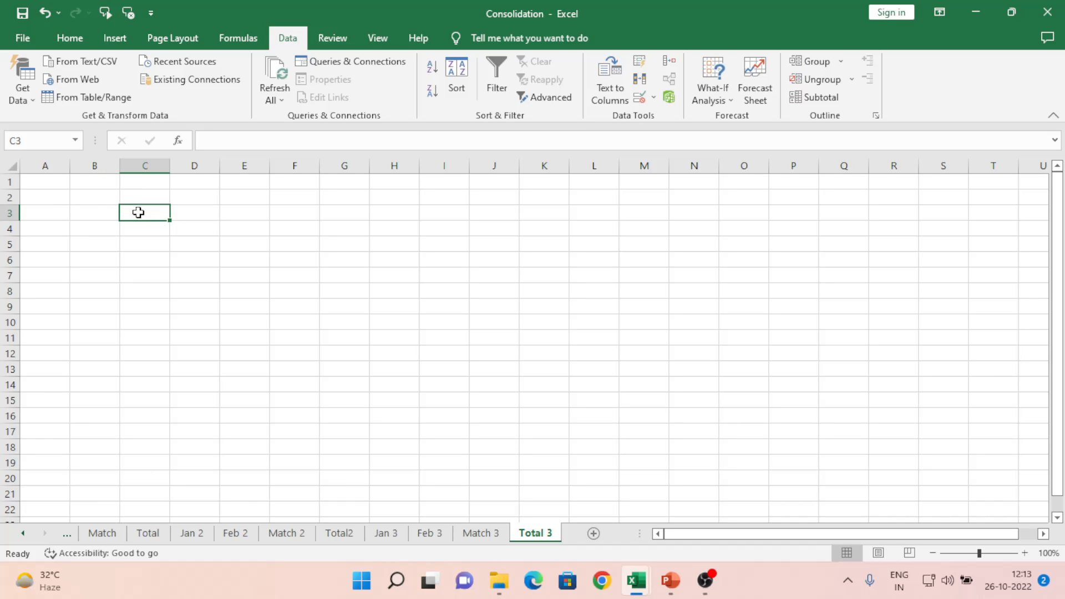
click(56, 183)
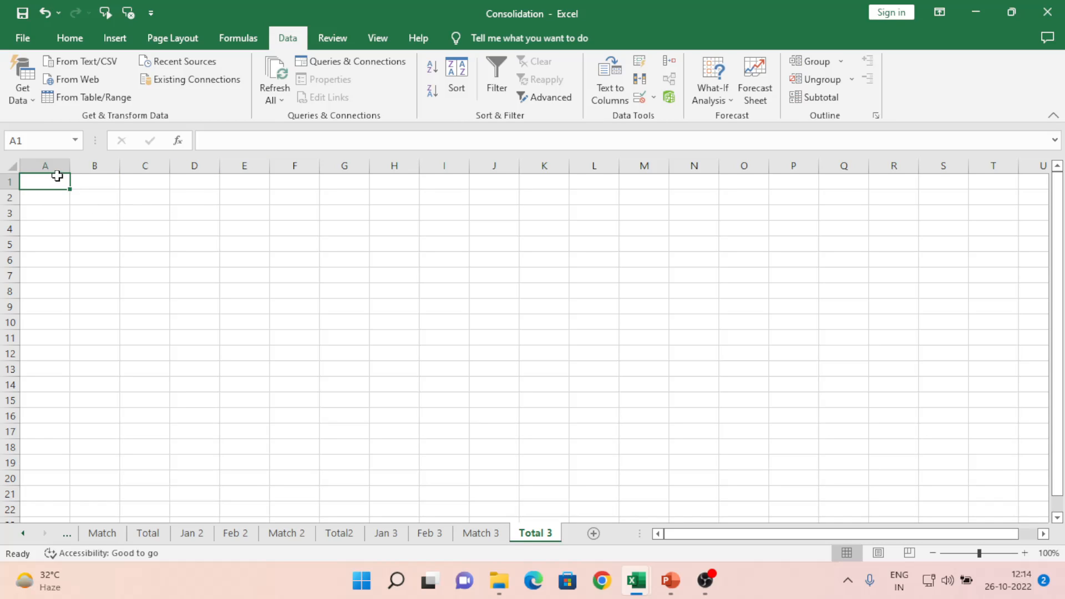
- Remove the existing Feb 3, Jan 3 and Match 3 references from the Consolidate settings
click(673, 65)
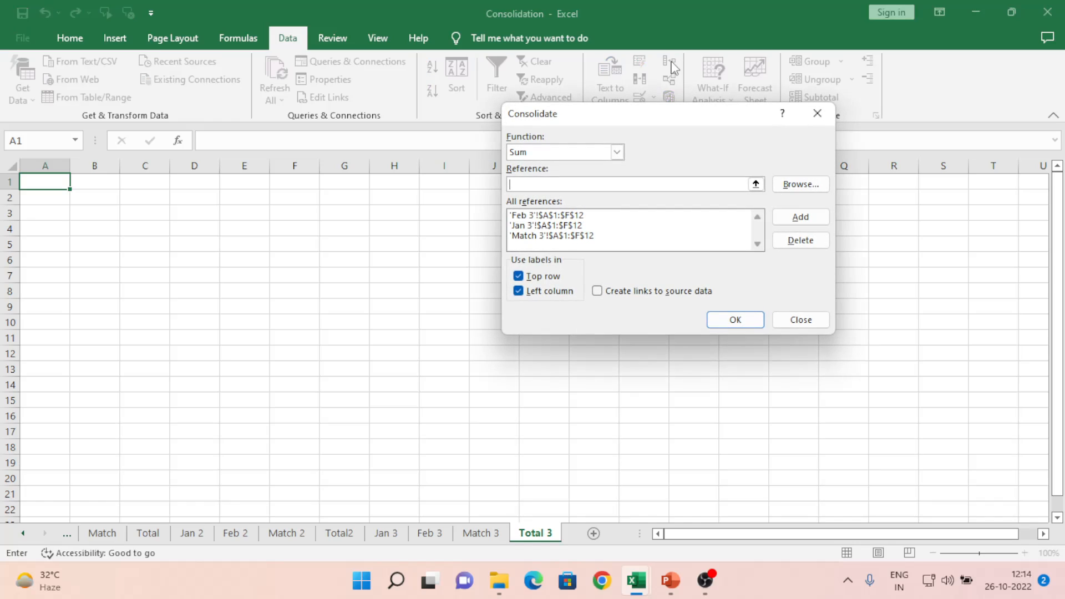
click(557, 216)
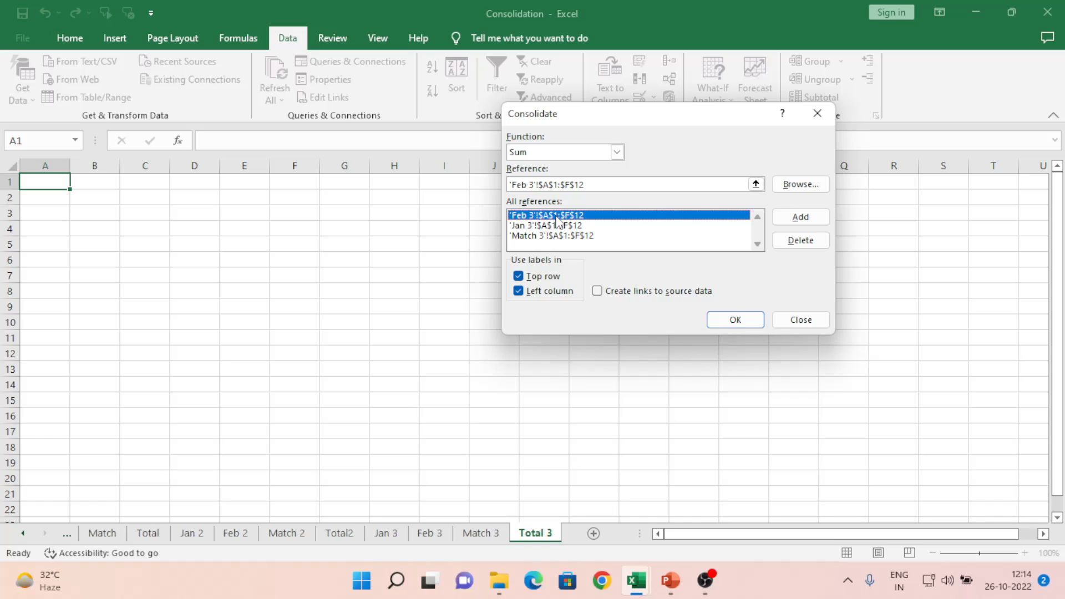
click(804, 242)
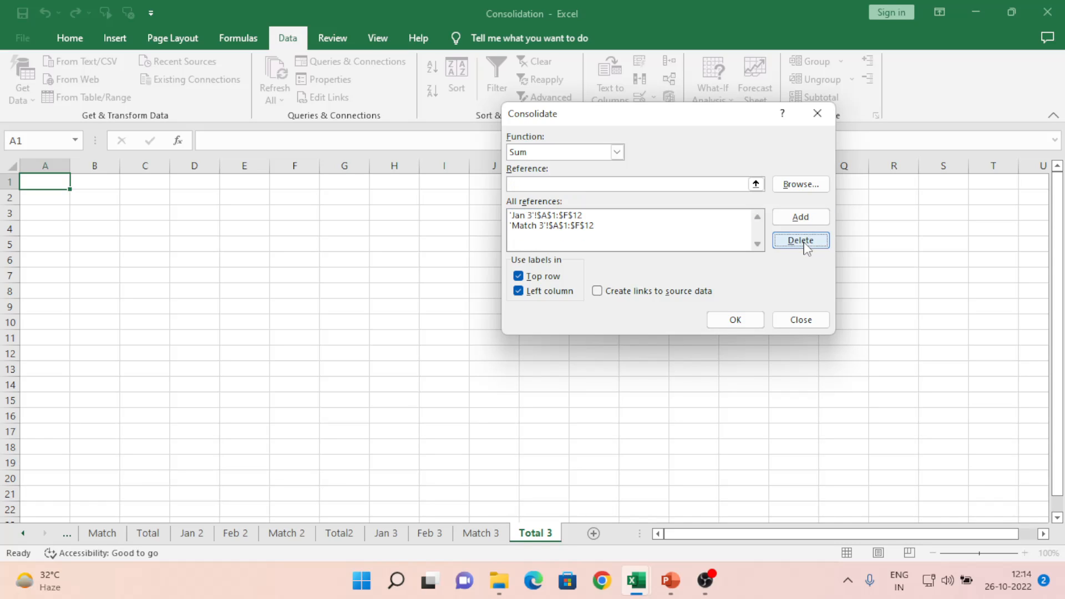
click(566, 217)
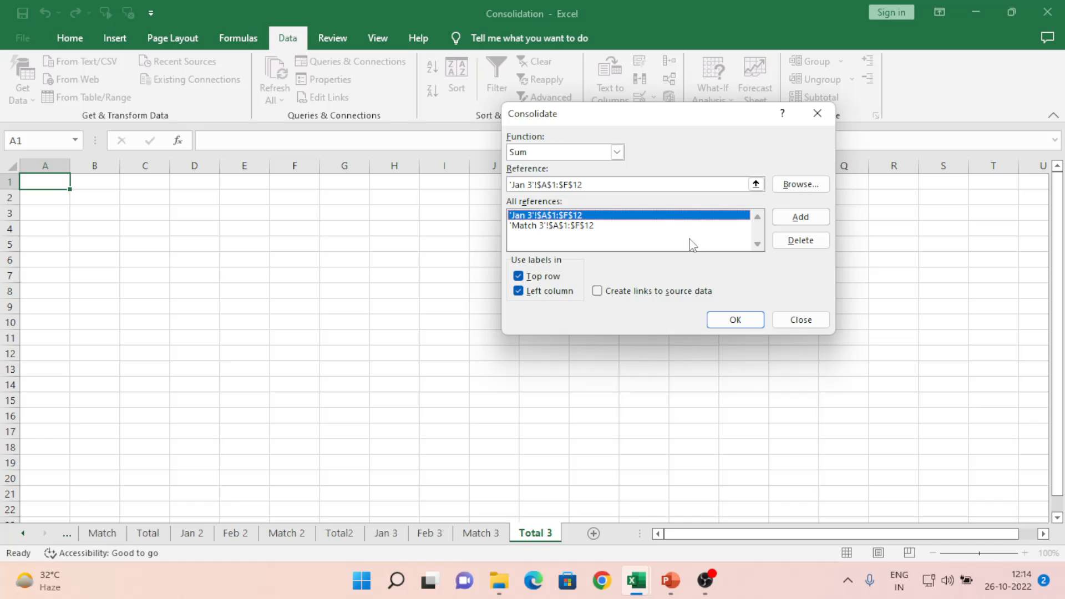
click(800, 240)
click(565, 217)
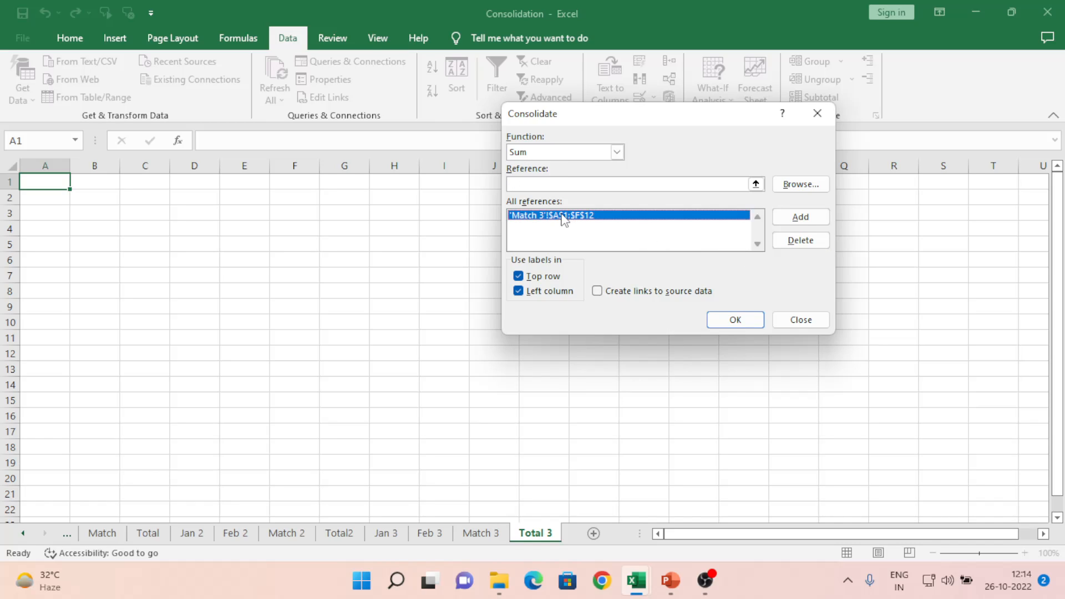
click(798, 242)
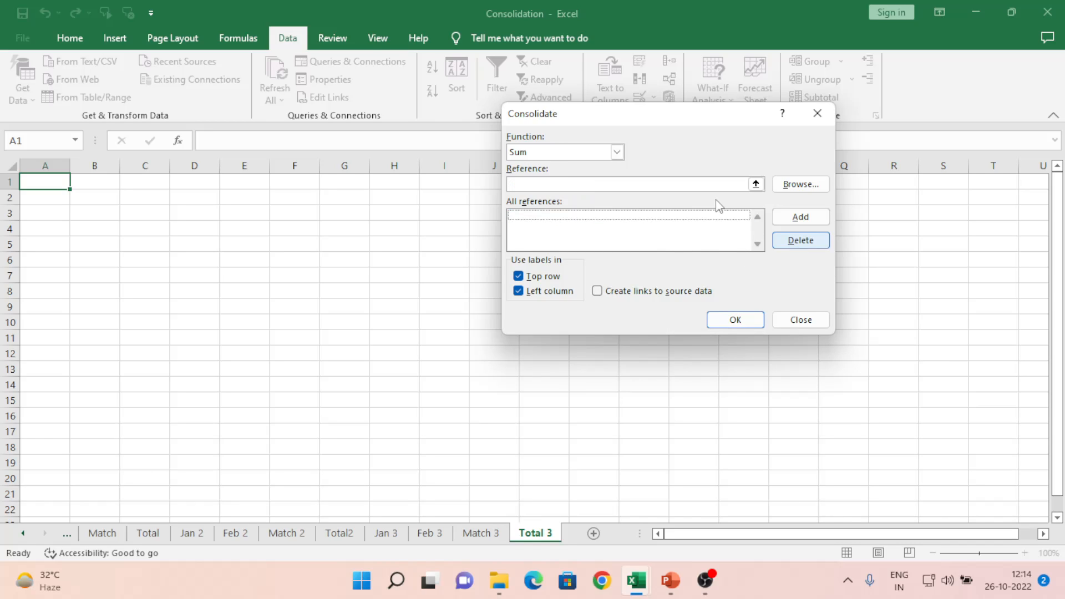
- Add the range A1:F12 of the Jan 3 sheet as a consolidation reference
click(545, 189)
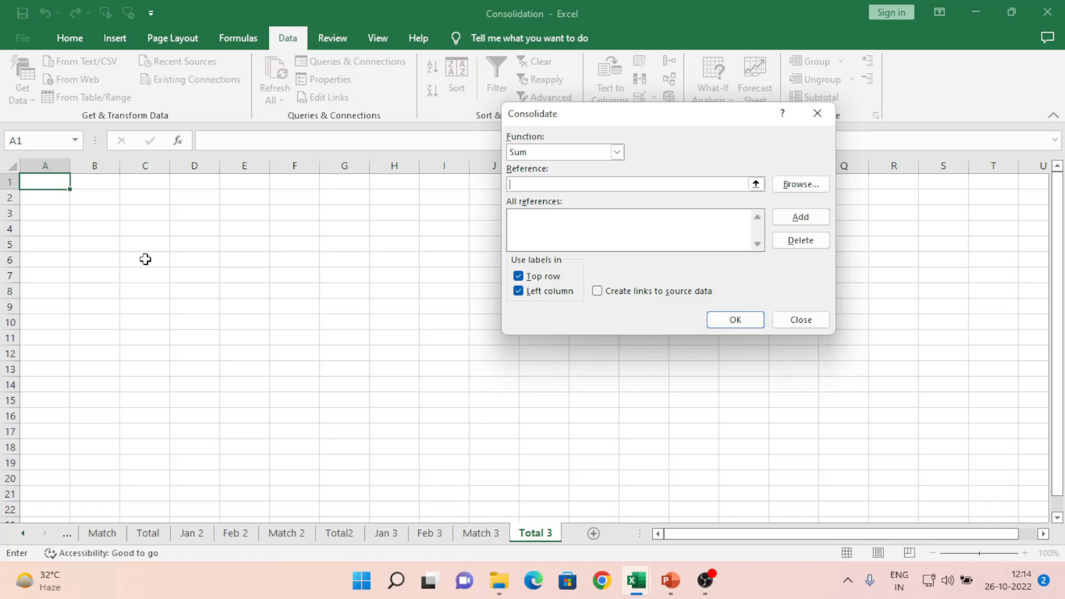
click(386, 533)
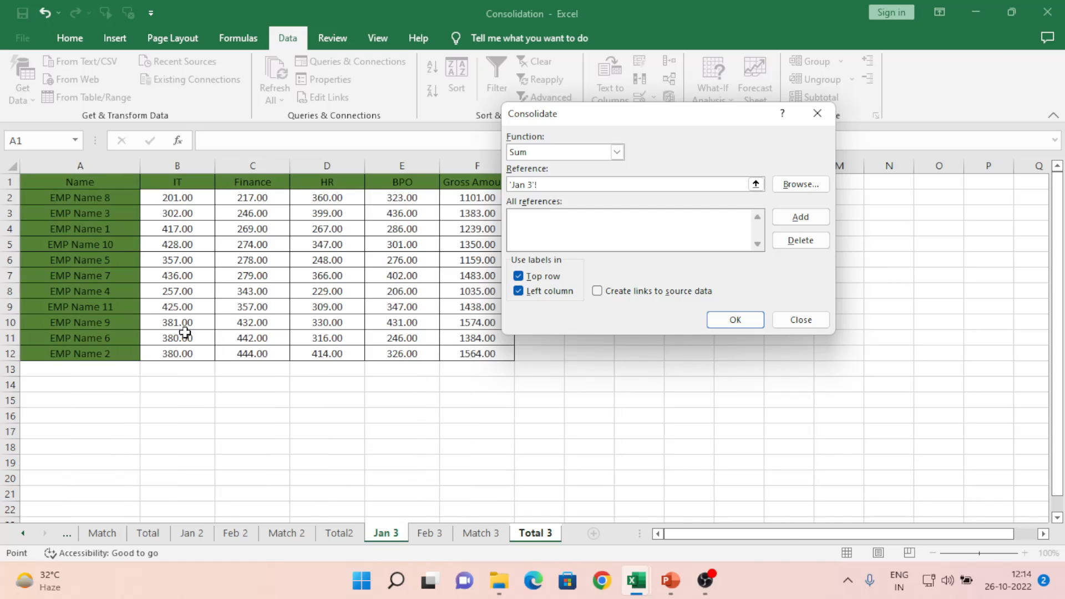
click(65, 190)
click(65, 188)
drag(65, 190, 488, 353)
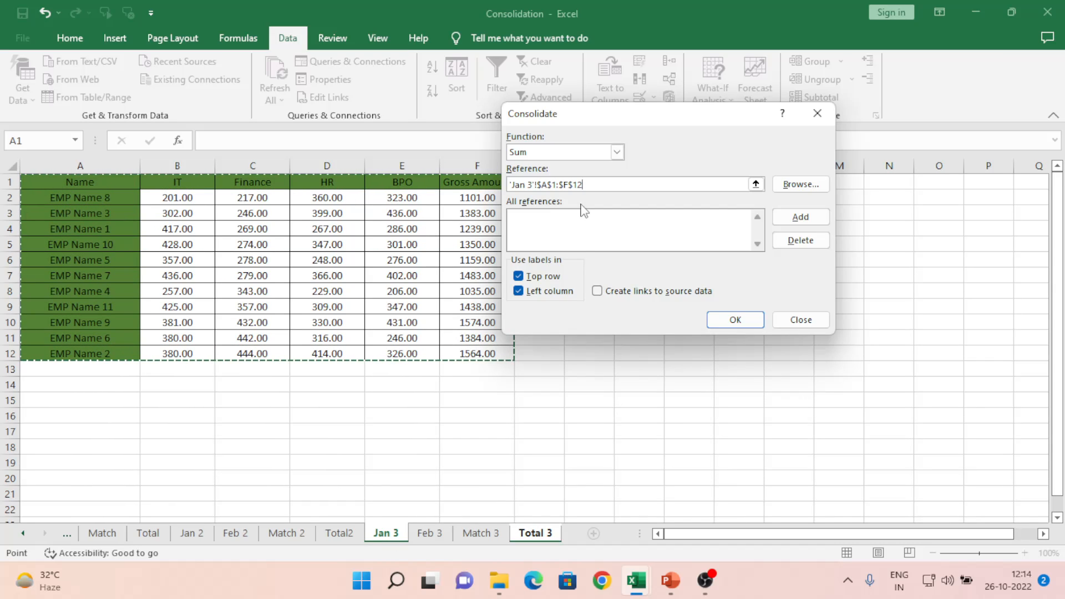
click(801, 216)
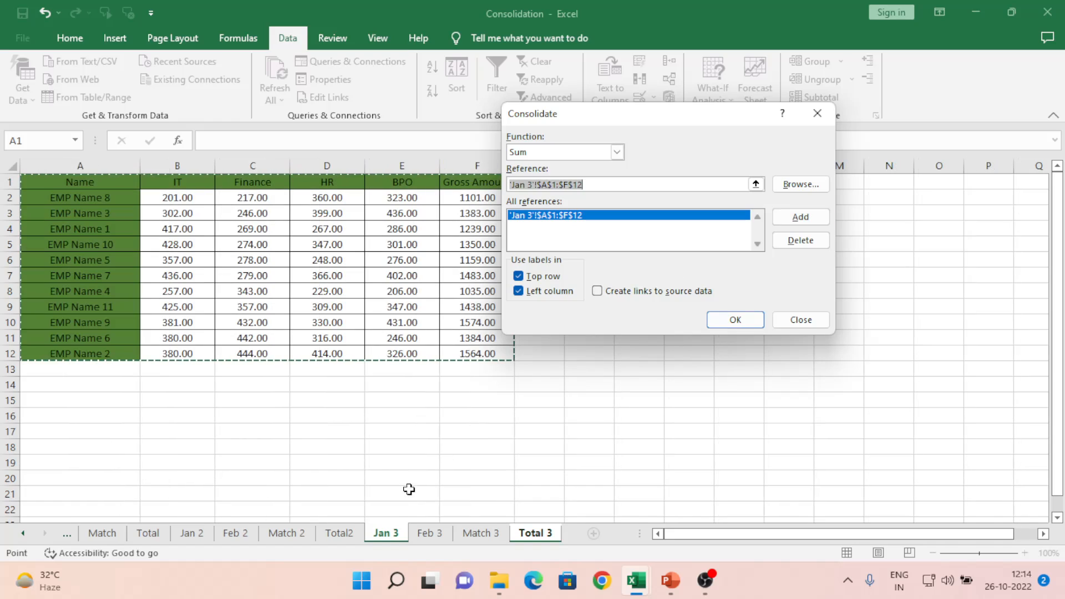
- Add the range A1:F12 of the Feb 3 sheet as a consolidation reference
click(433, 533)
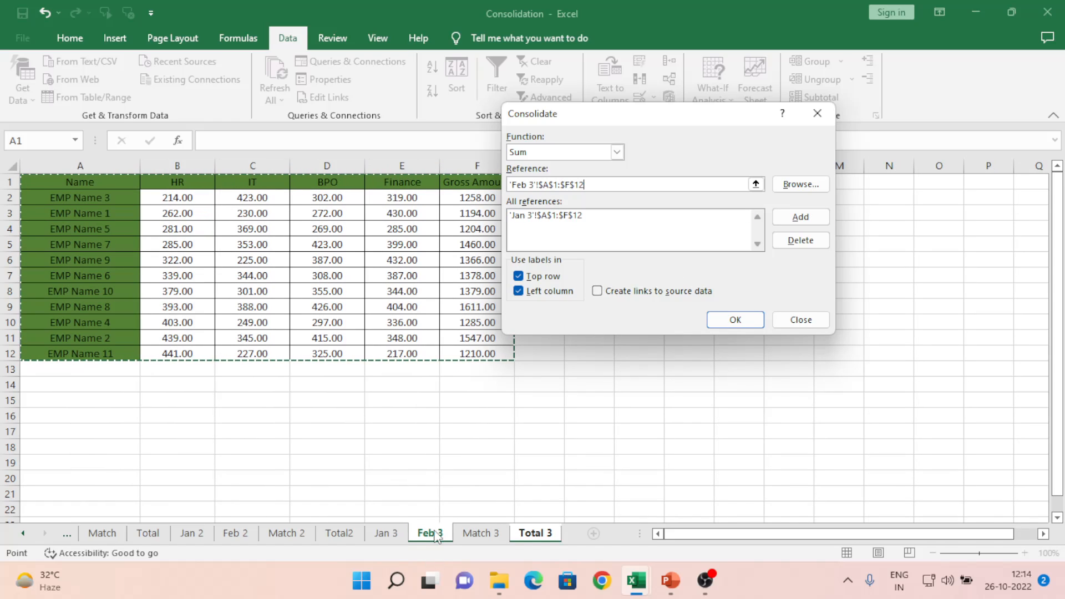
click(241, 228)
key(ctrl+Up)
key(ctrl+Left)
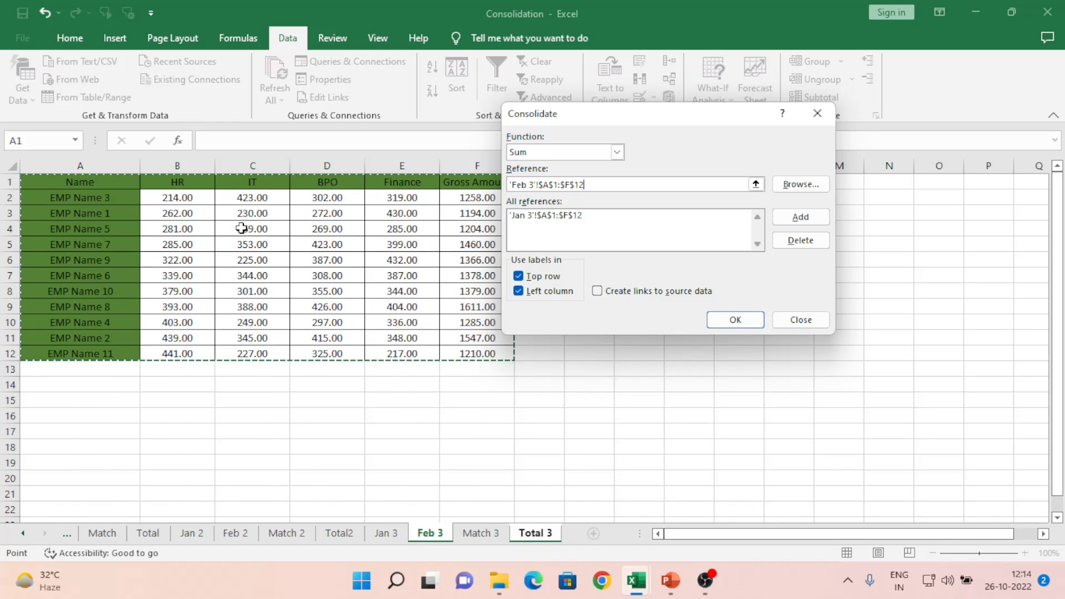
click(801, 218)
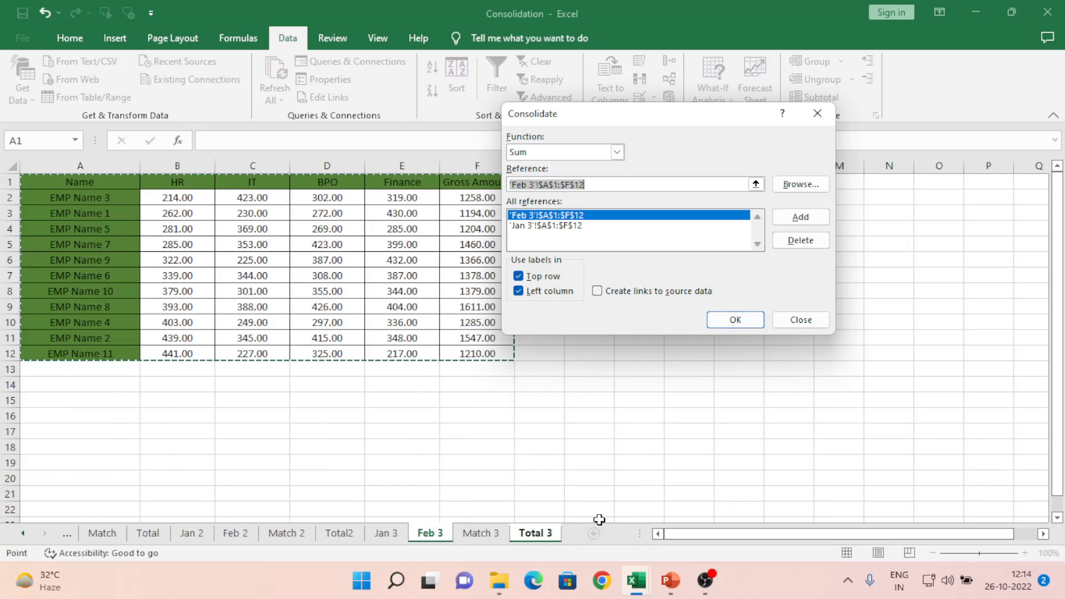
- Add the range A1:F12 of the Match 3 sheet as a consolidation reference
click(478, 534)
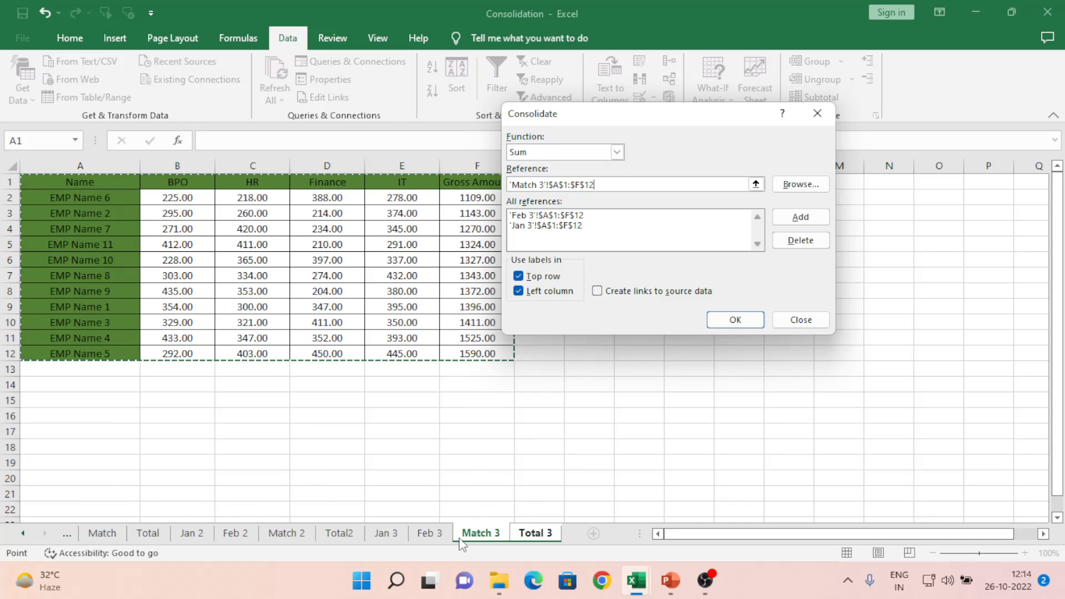
click(431, 533)
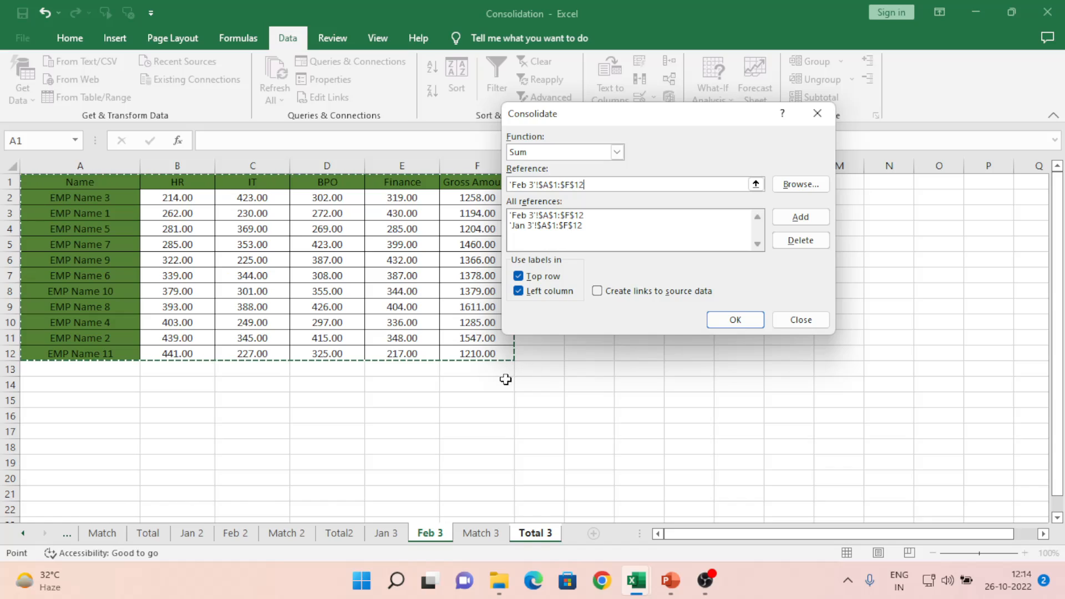
click(480, 533)
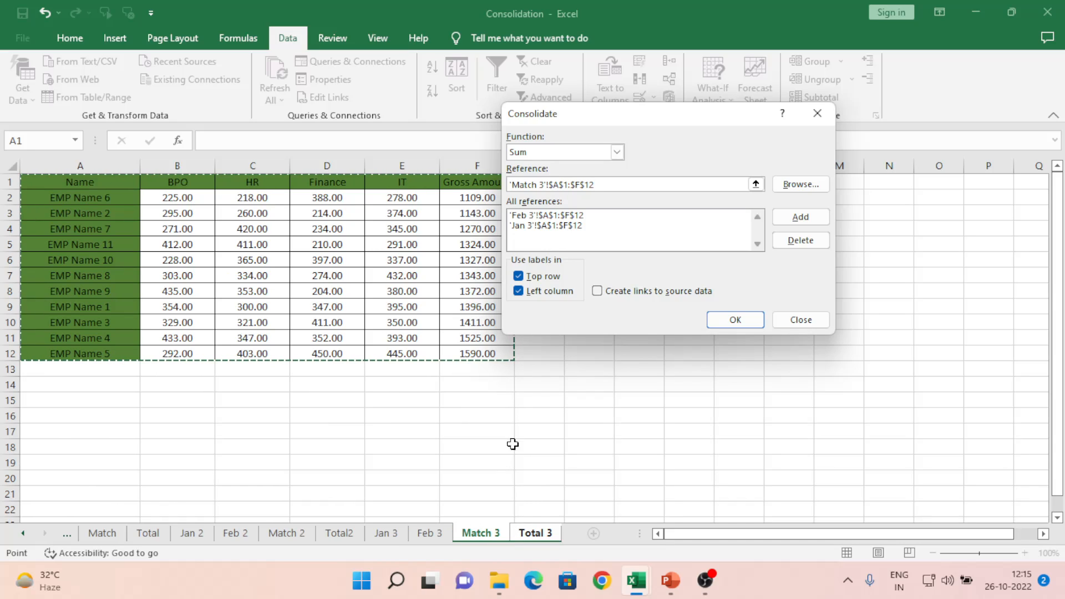
click(372, 244)
key(ctrl+Up)
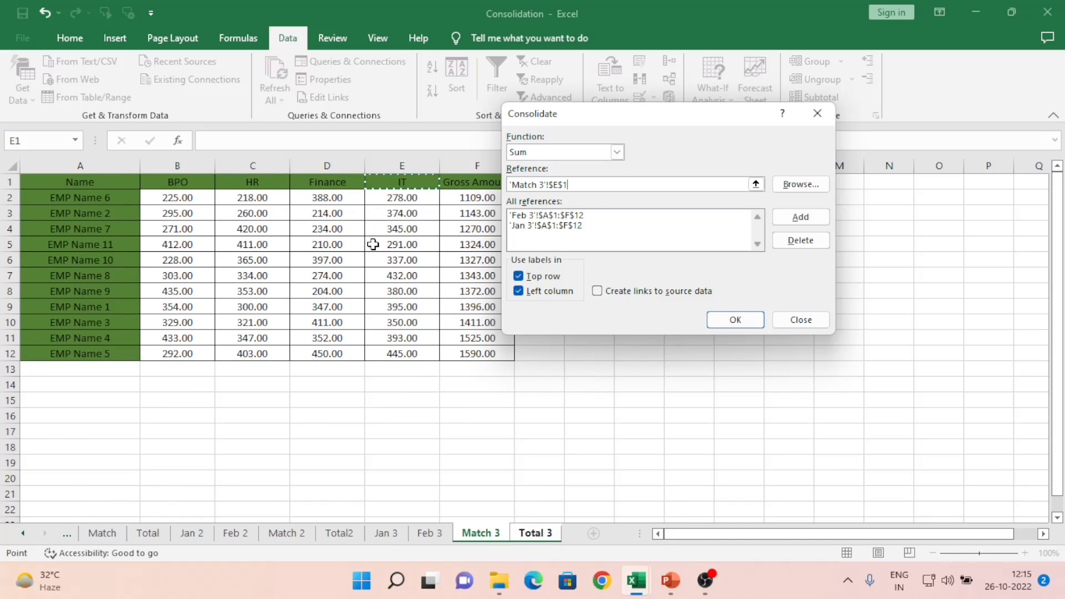
key(ctrl+shift+Right)
key(ctrl+shift+Down)
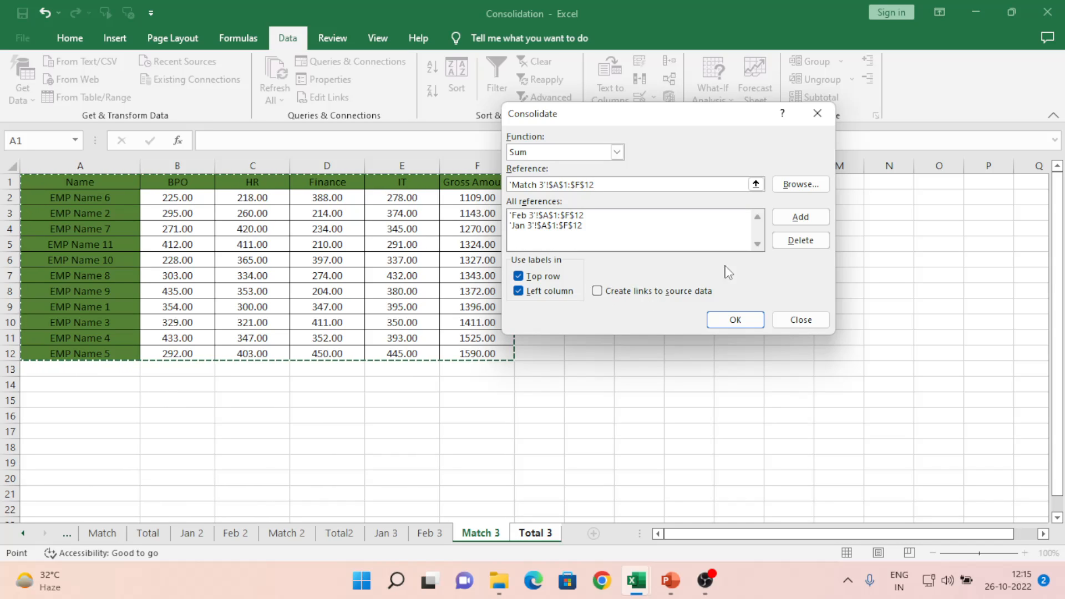
click(799, 219)
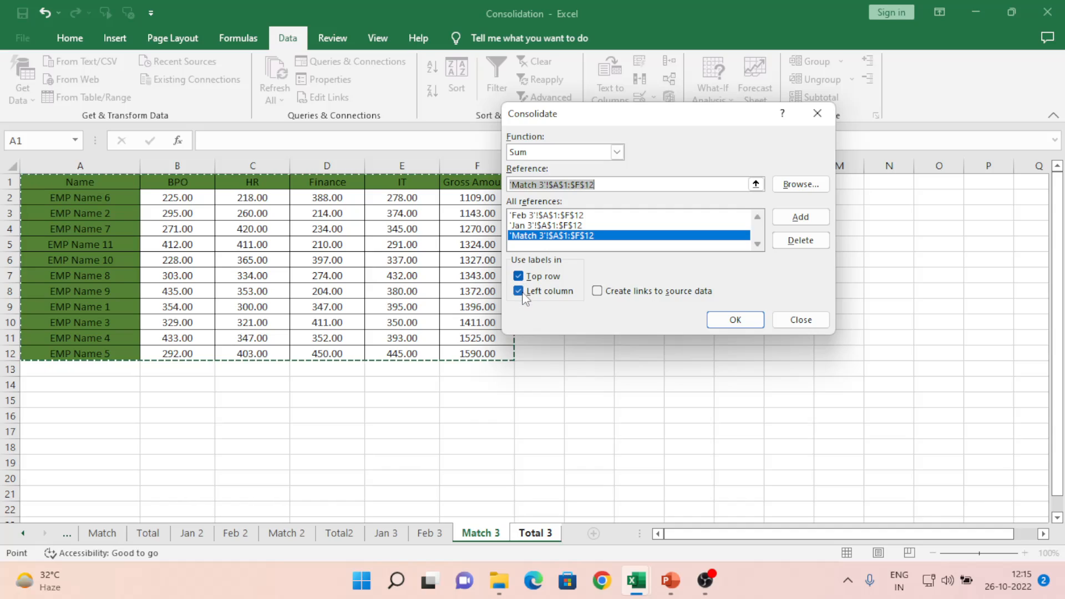
- Try the Sum consolidation with the top row and left column labels turned off, and undo it
click(518, 276)
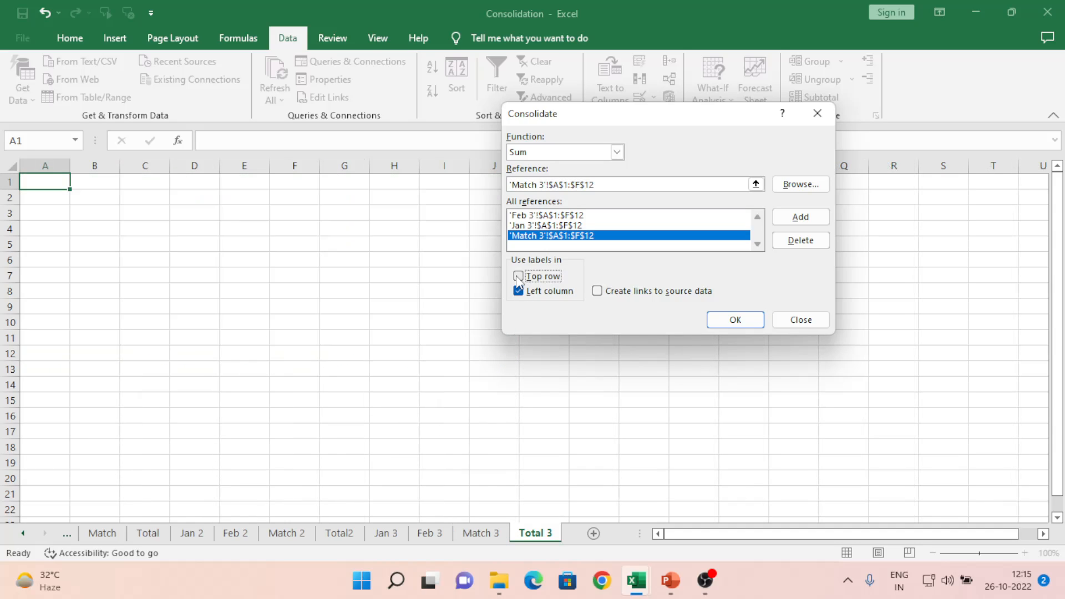
click(517, 293)
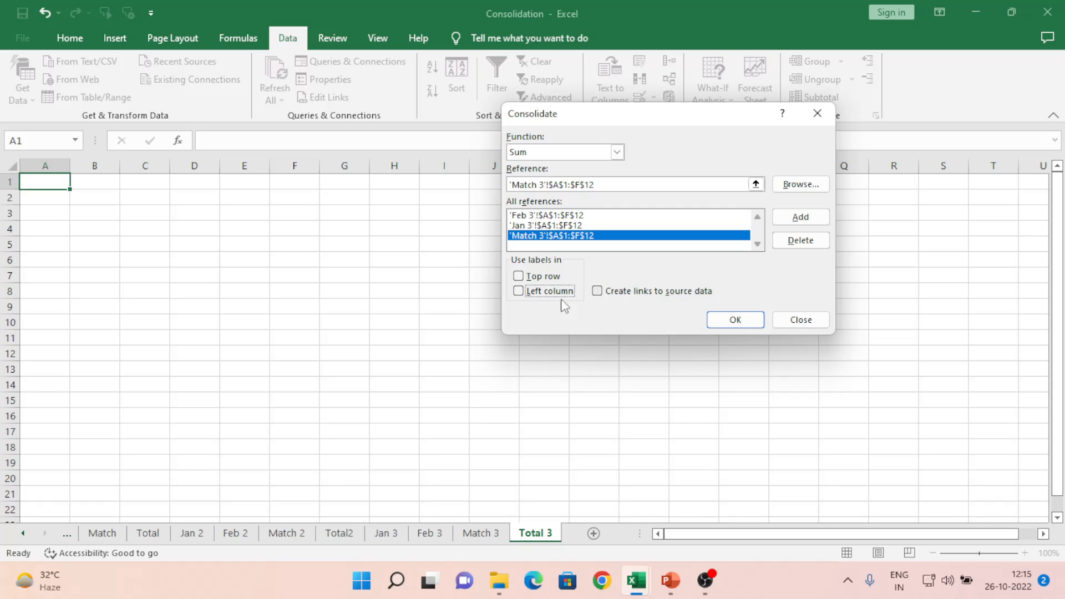
click(720, 321)
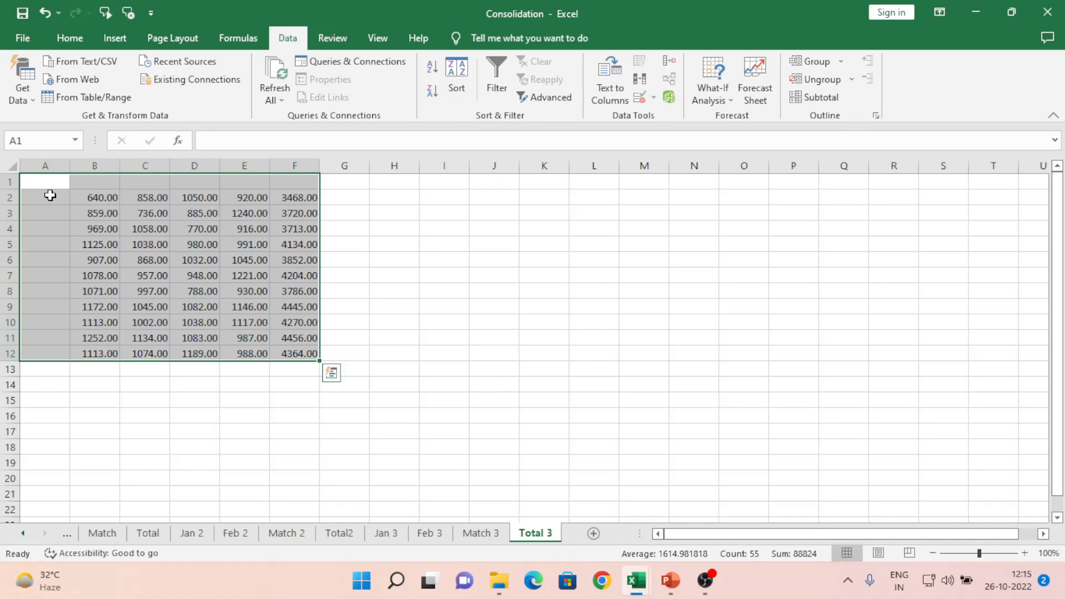
key(ctrl+z)
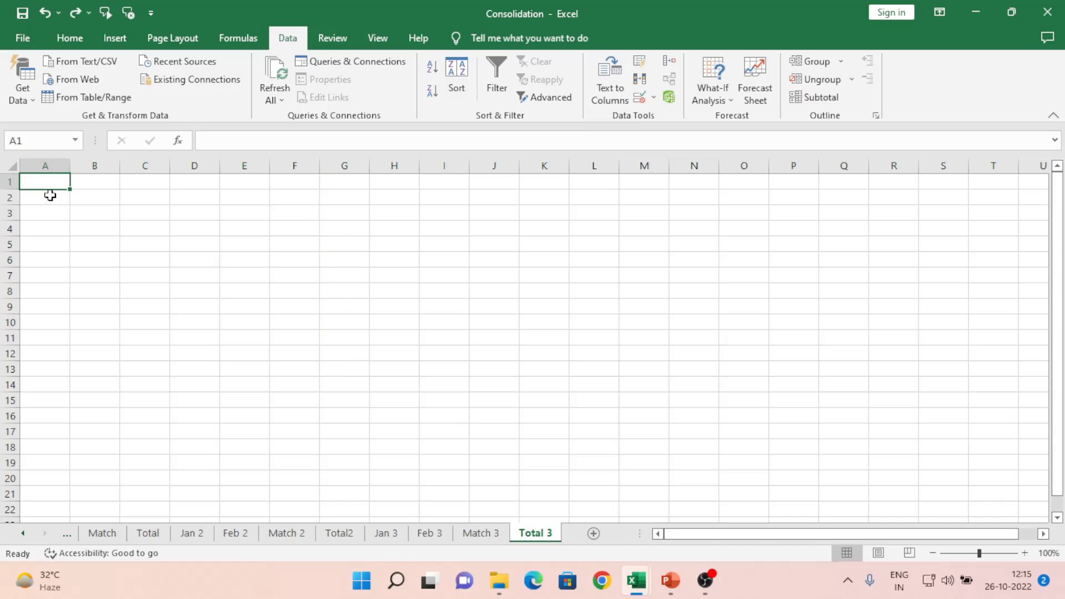
- Consolidate the three references with Sum on Total 3, using labels from the top row and left column
click(665, 63)
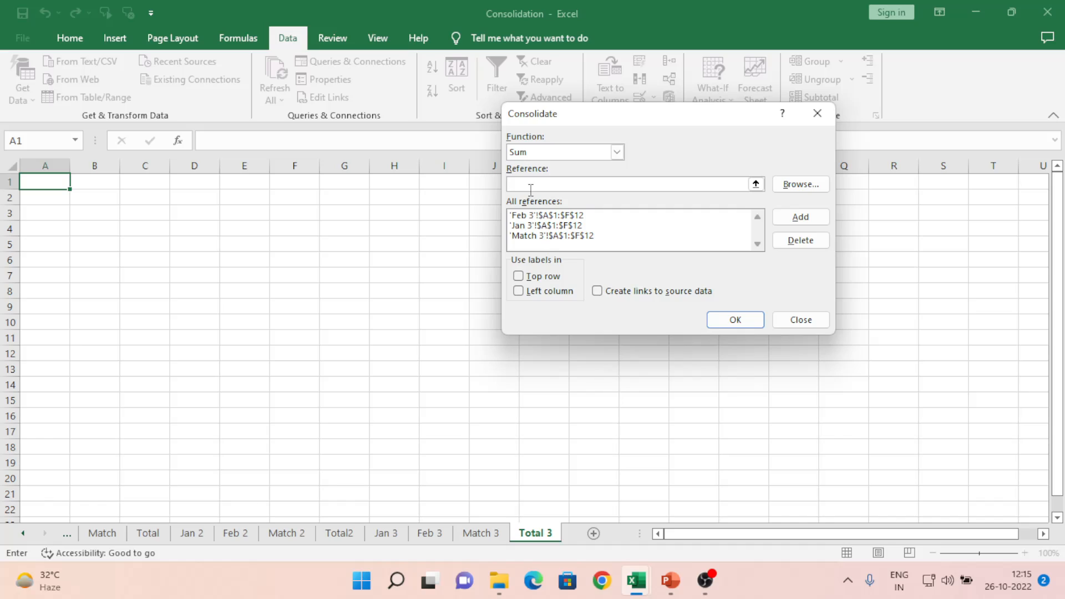
click(555, 226)
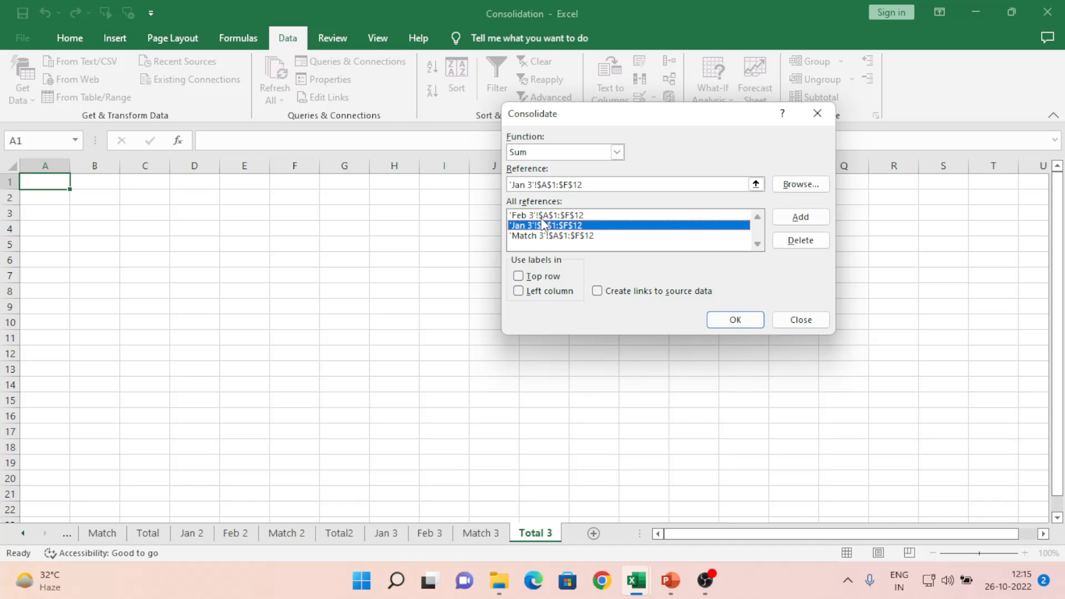
click(544, 215)
click(542, 235)
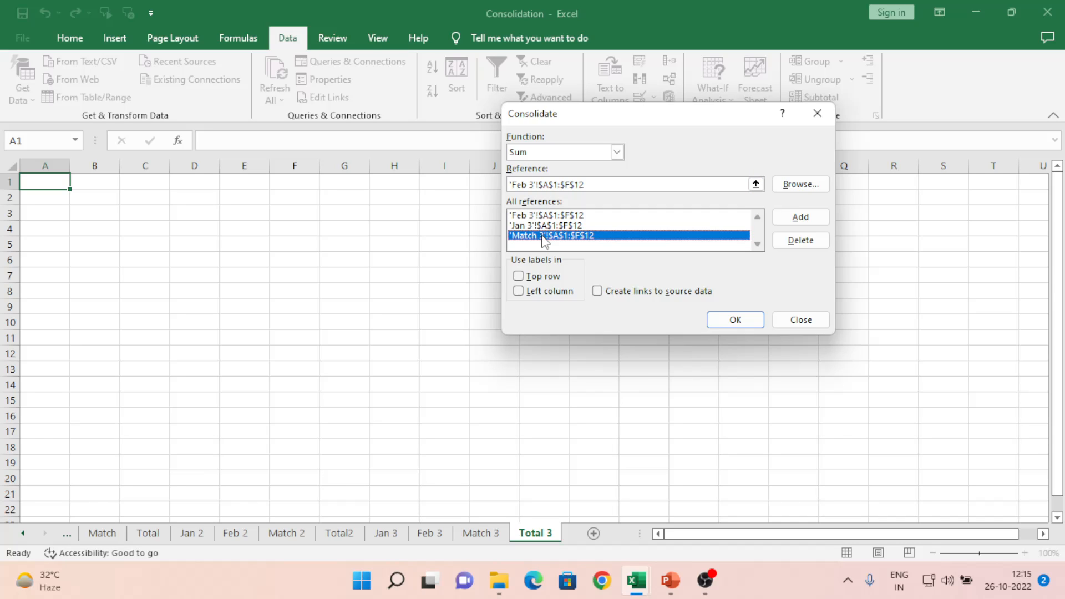
click(518, 277)
click(519, 291)
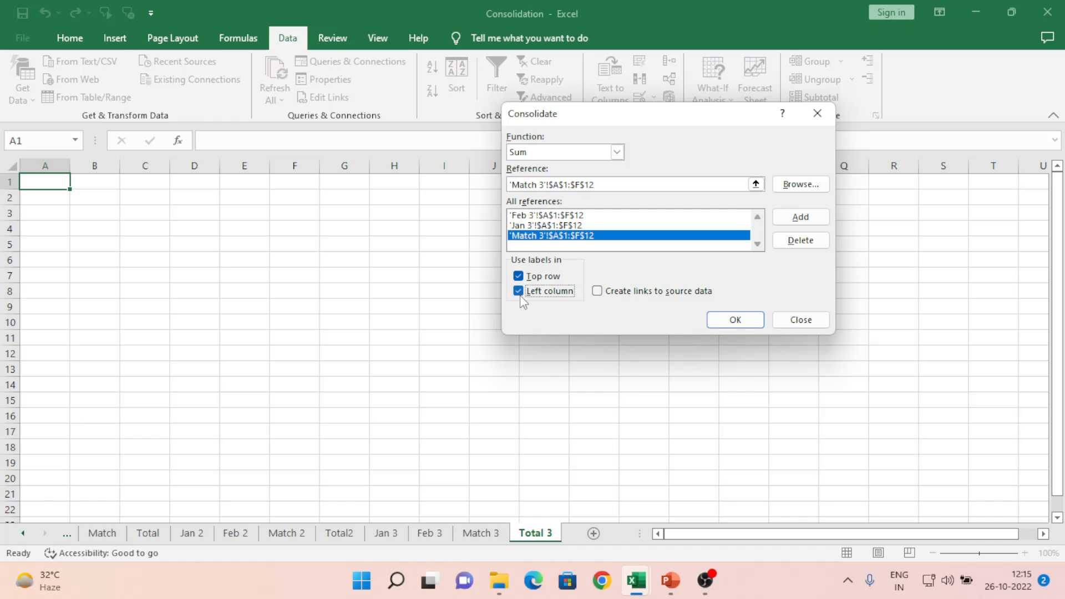
click(719, 320)
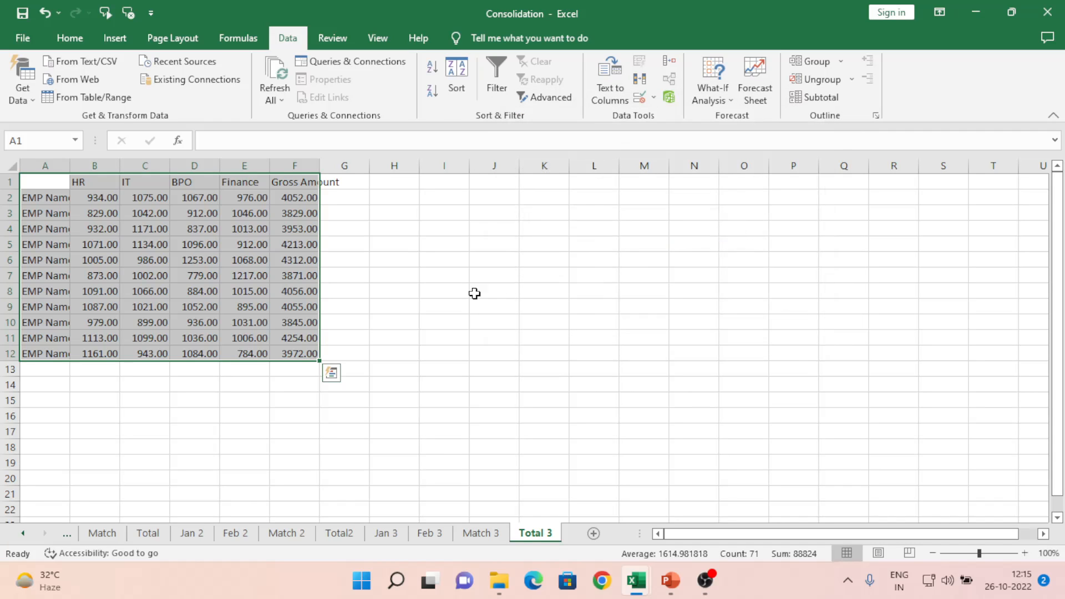
- Compare the sum of the Gross Amount cells F2:F12 with the sum of the department amounts B2:E12
click(222, 275)
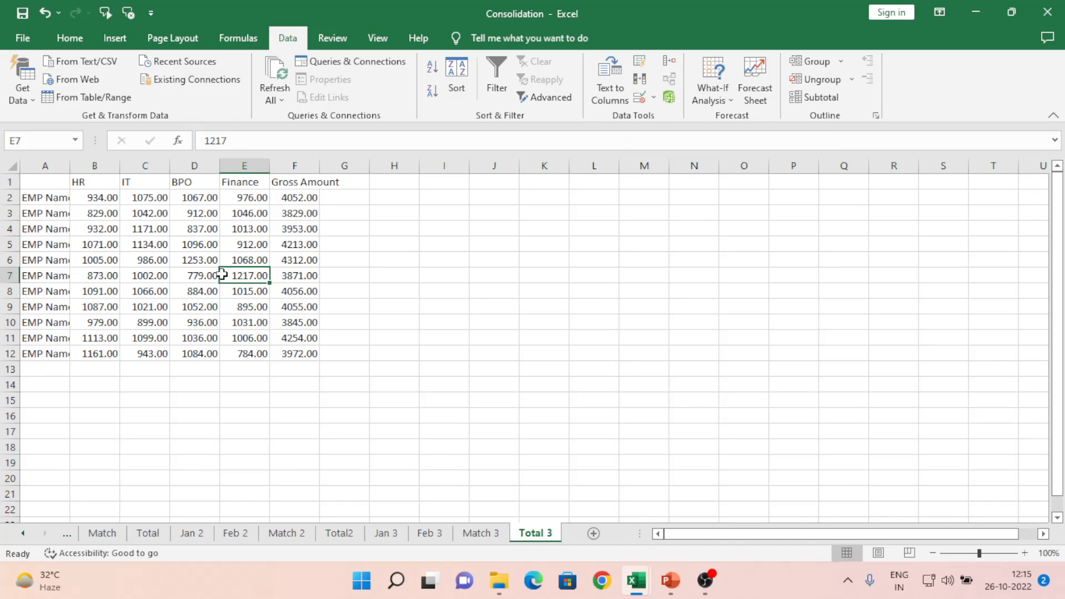
key(ctrl+Up)
key(ctrl+Right)
key(Down)
key(ctrl+shift+Down)
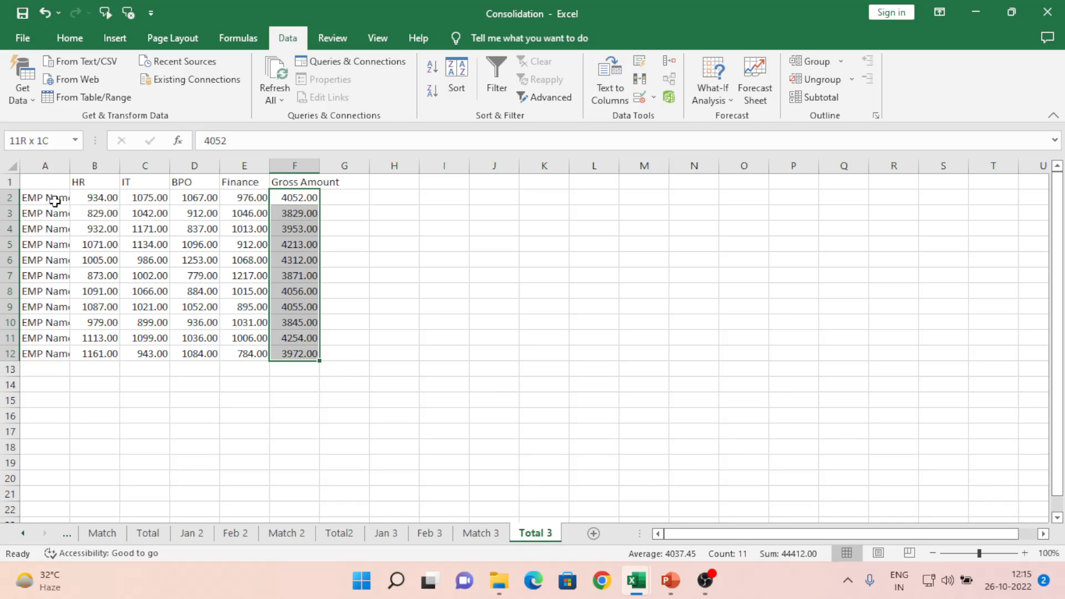
click(93, 199)
key(shift+Right)
key(shift+Right)
key(shift+Right)
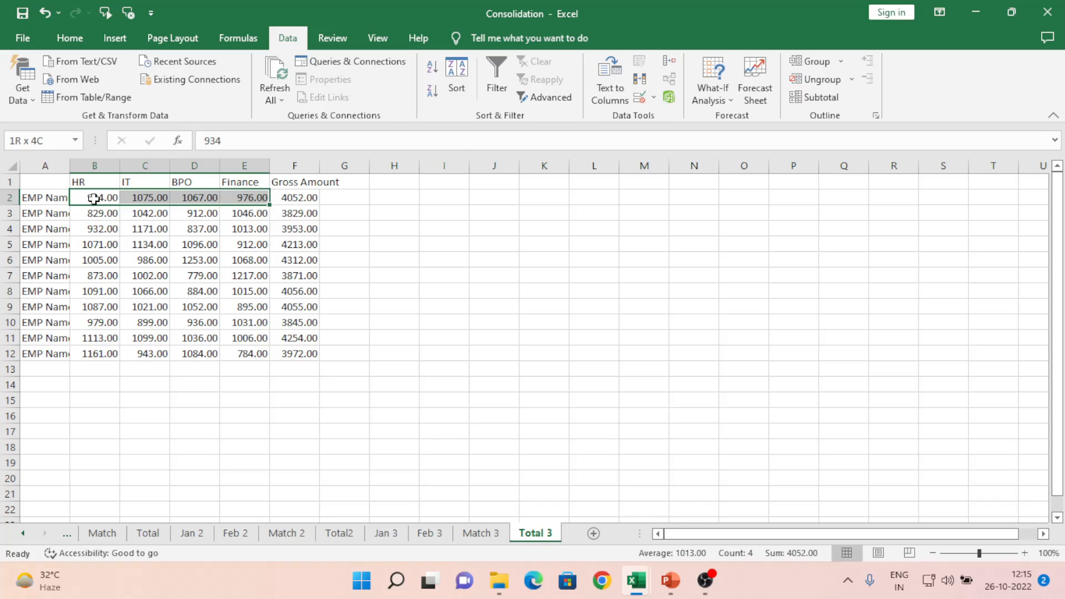
key(ctrl+shift+Down)
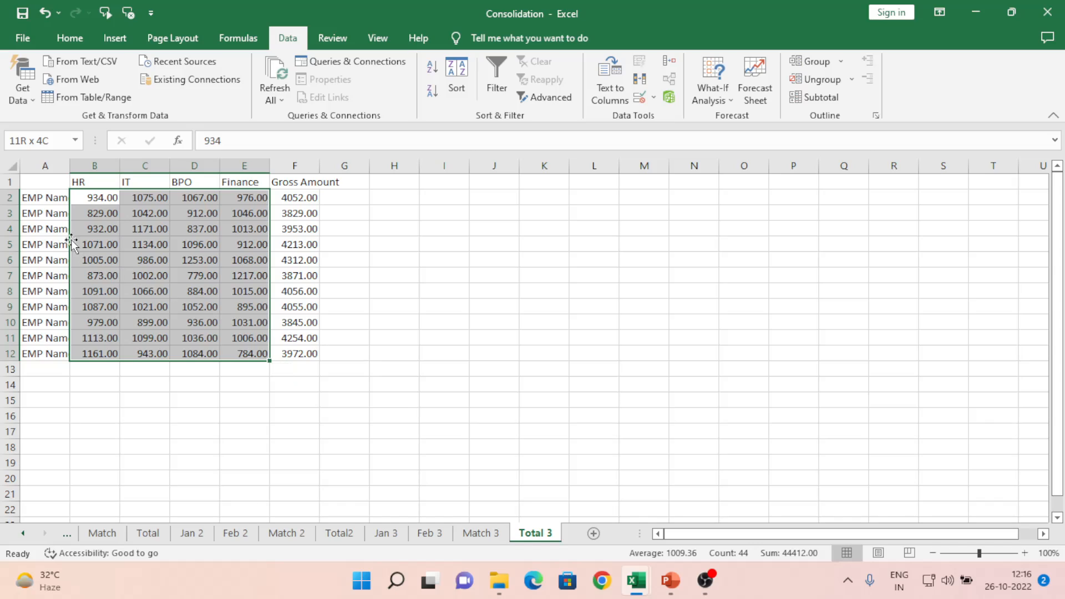
- Fit the width of column A to the employee names and look through the HR amounts down to B8
double_click(70, 166)
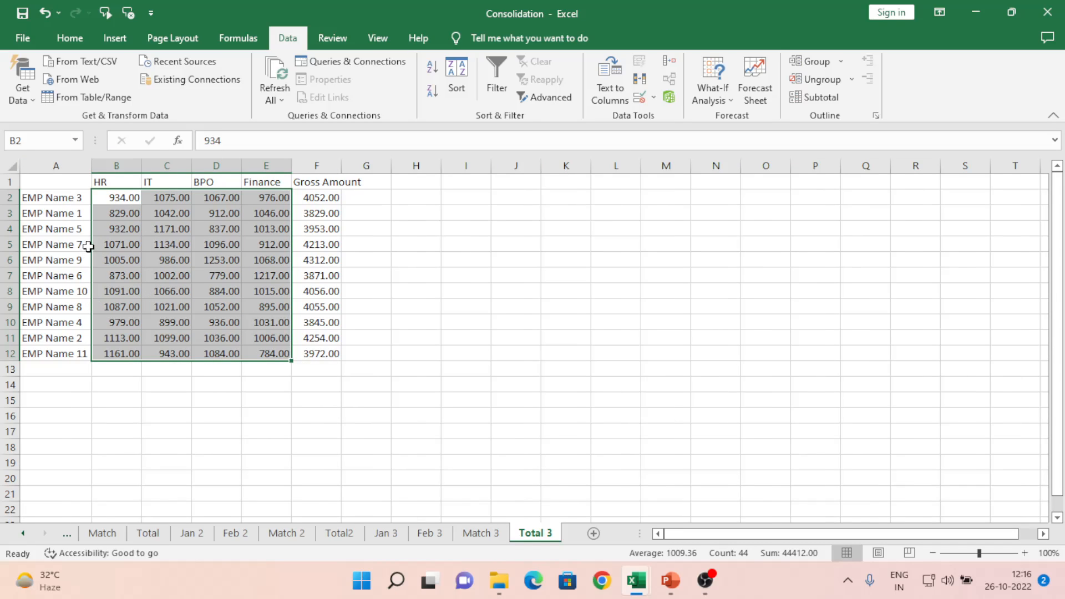
click(119, 213)
key(Down)
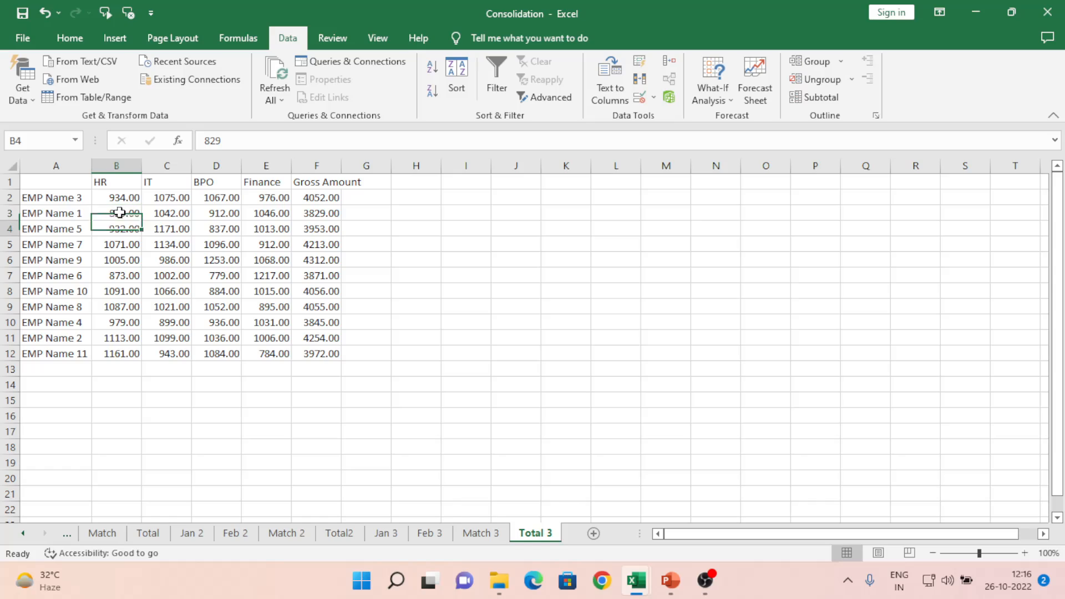
key(Down)
key(Down)
key(Down)
key(Down)
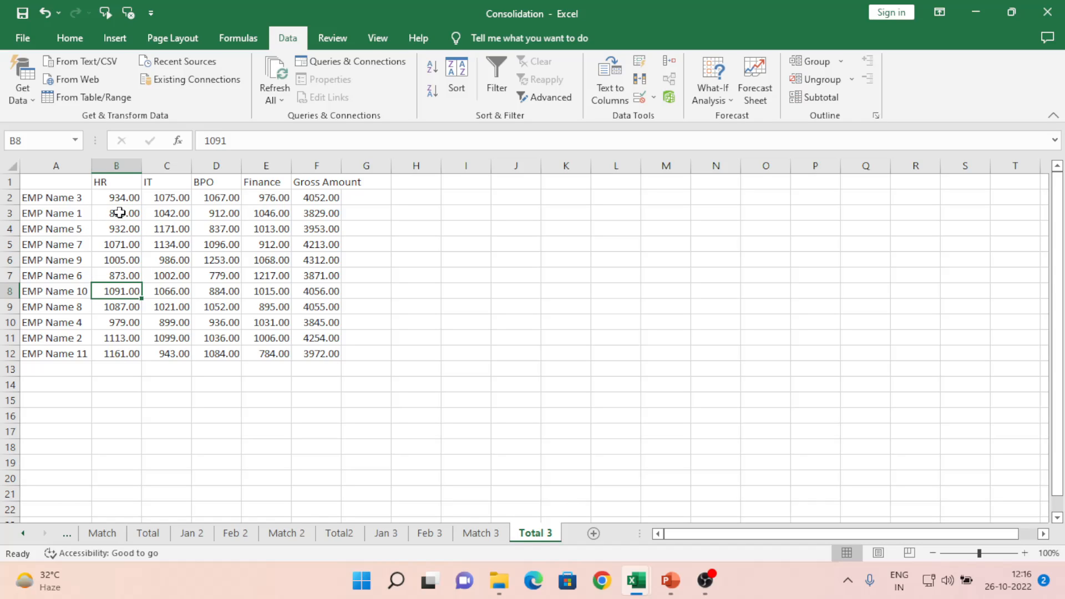
- Compare EMP Name 1's IT amount on Total 3 with the matching amount on the Total sheet
key(ctrl+Up)
key(Right)
key(Right)
key(Down)
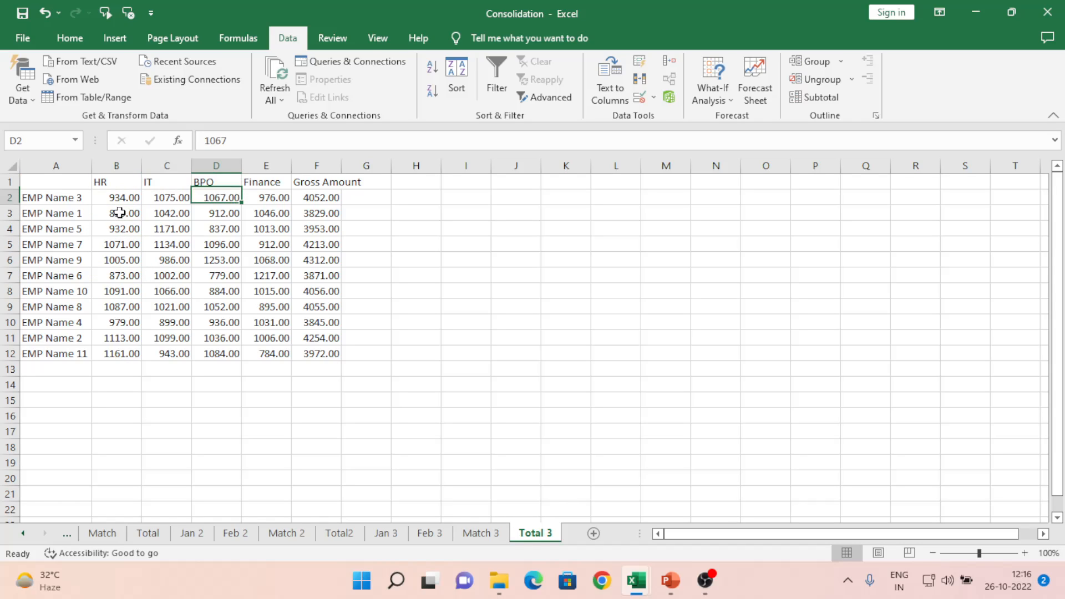
key(Left)
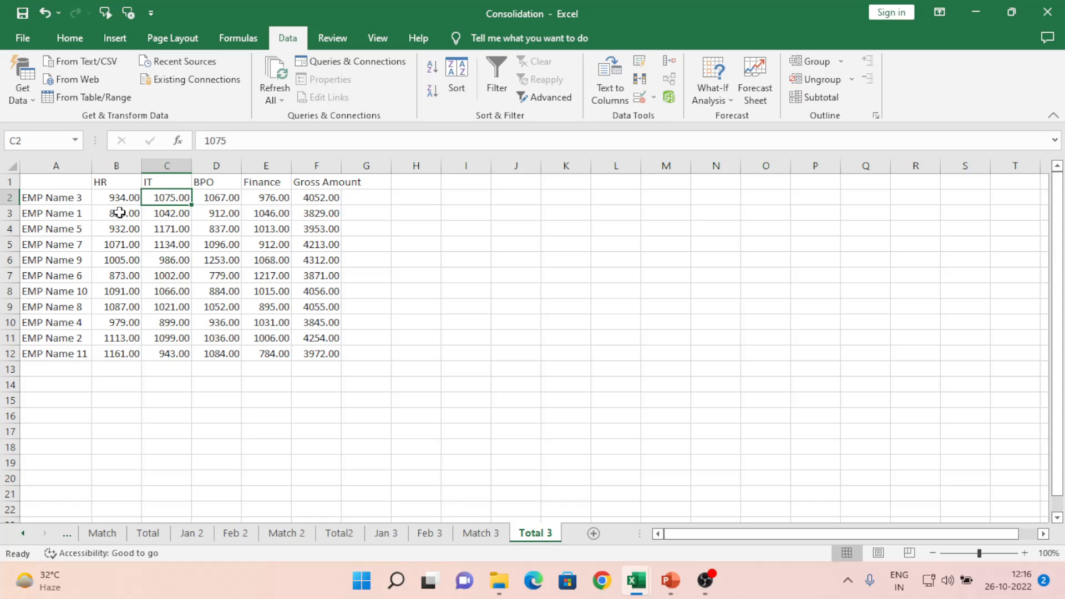
key(Left)
key(Left)
key(Down)
key(Right)
key(Right)
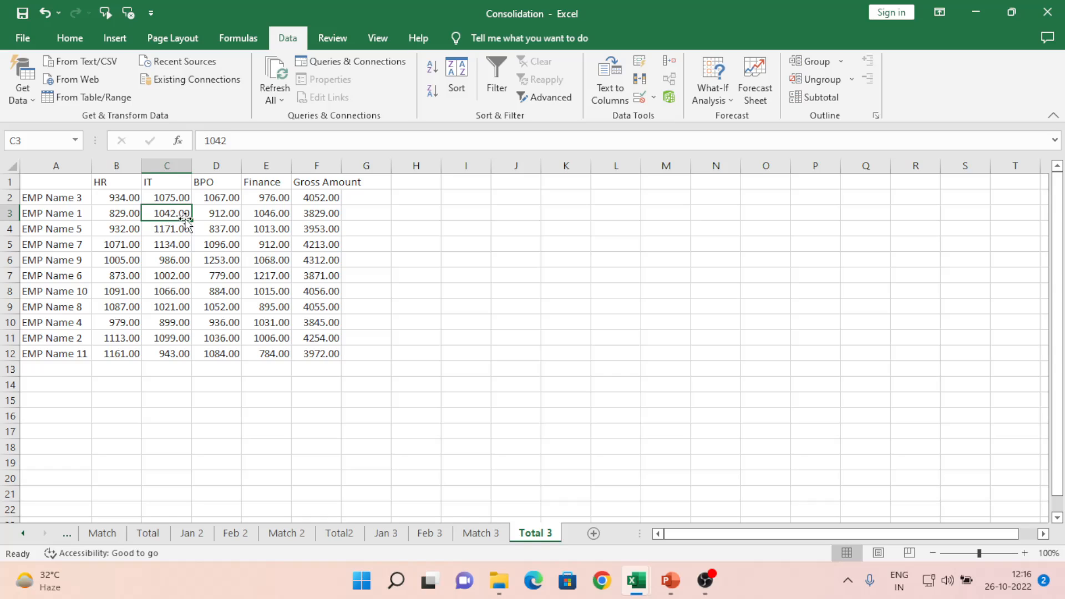
click(148, 533)
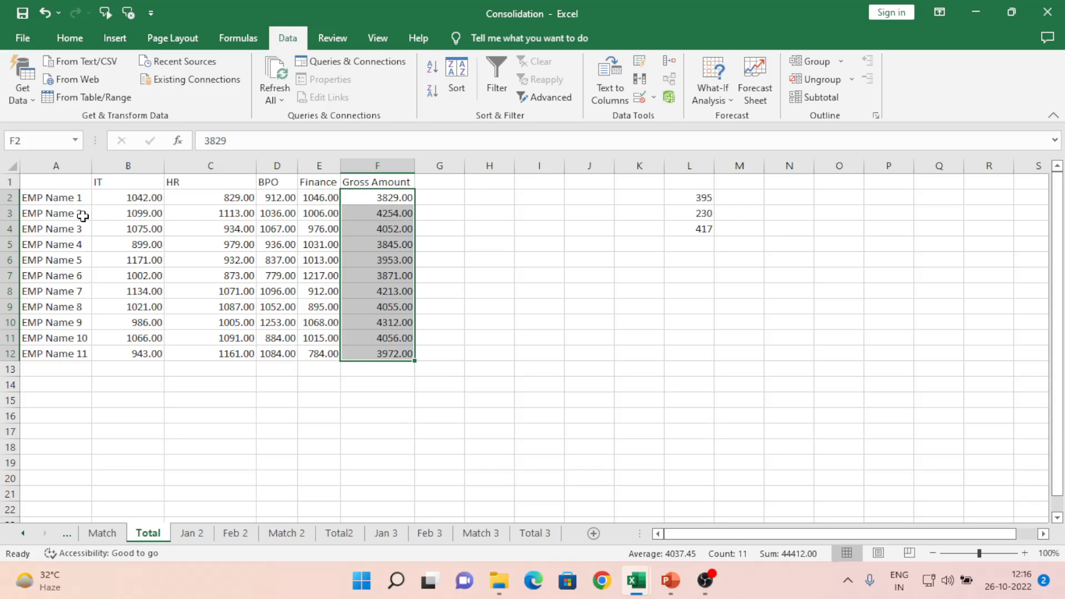
- Compare EMP Name 2's IT amount on the Total sheet with the one on Total 3
click(139, 216)
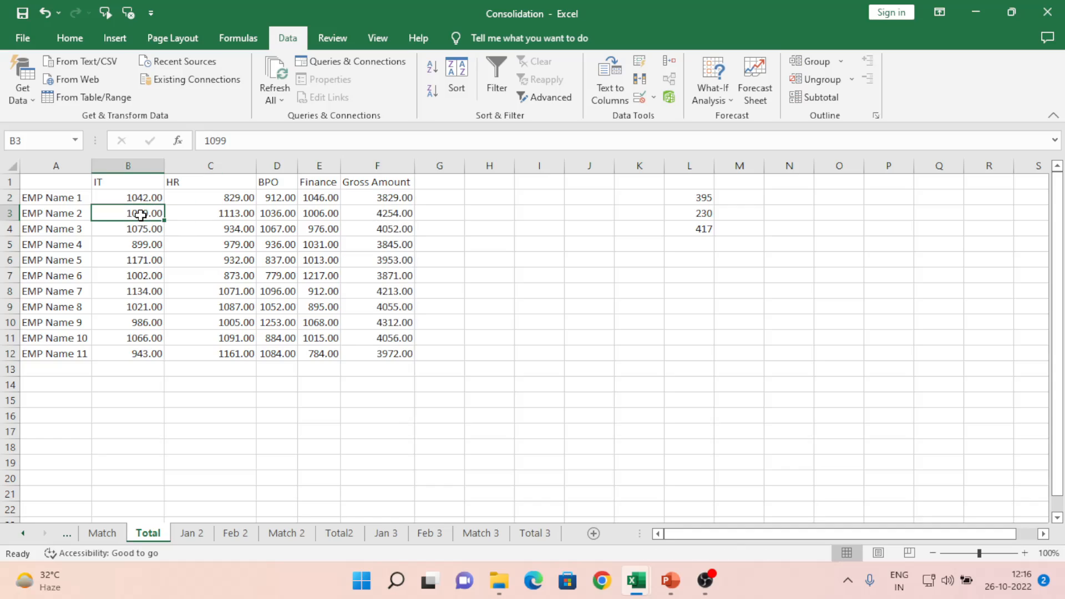
click(534, 532)
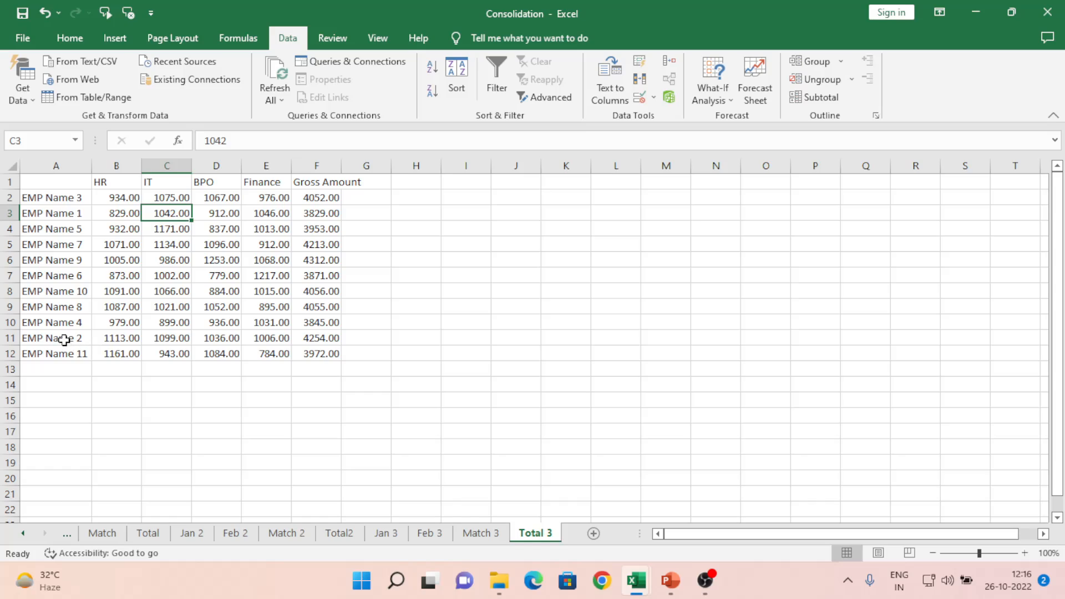
click(170, 341)
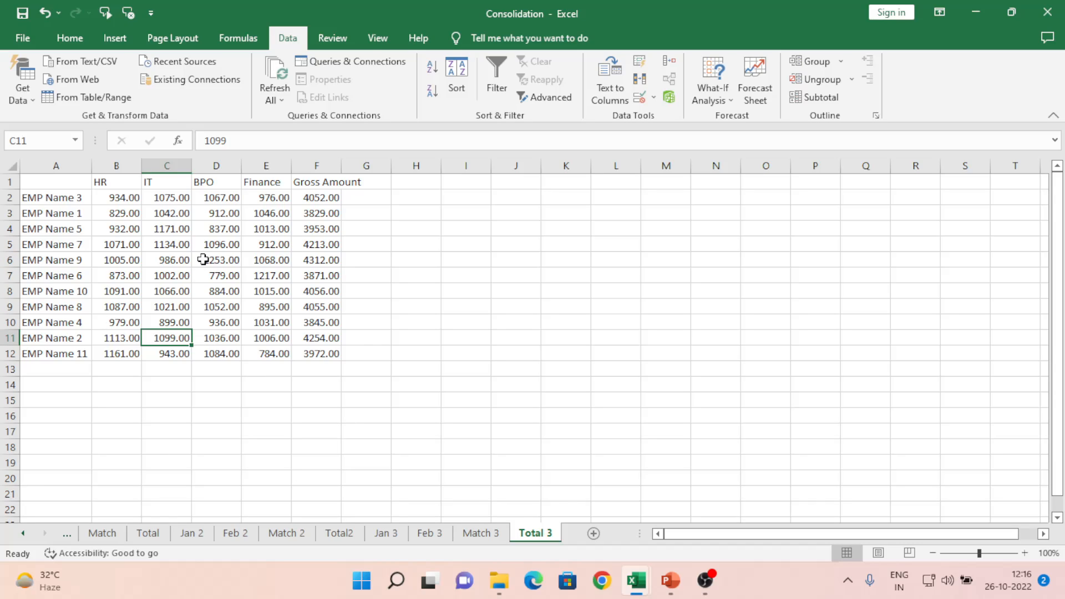
- Examine the department order and row 2 amounts on Jan 3, along with EMP Name 1's IT amount
click(384, 533)
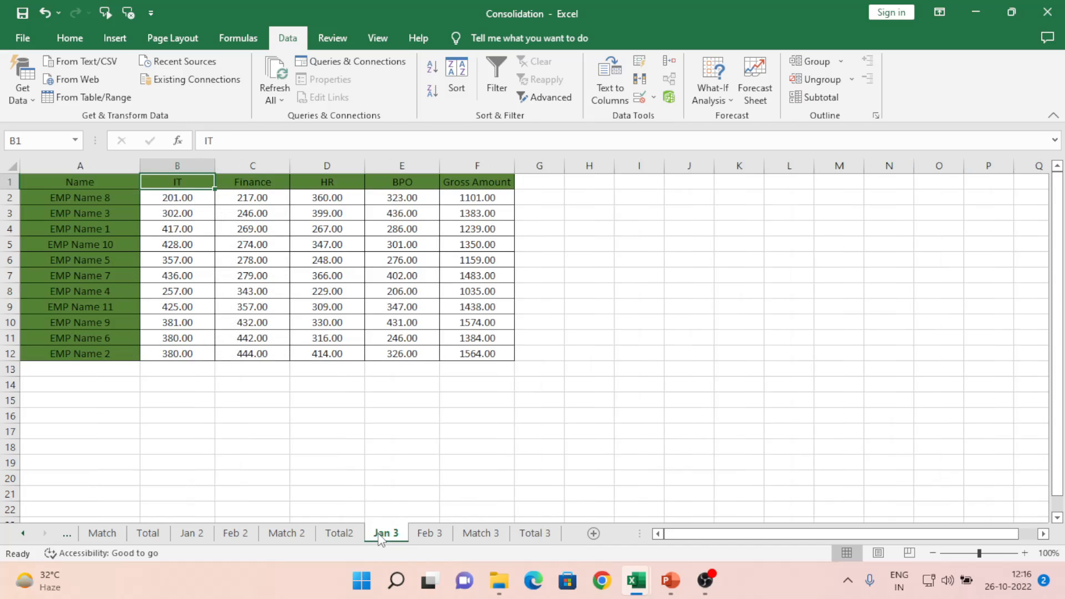
click(276, 242)
key(ctrl+Up)
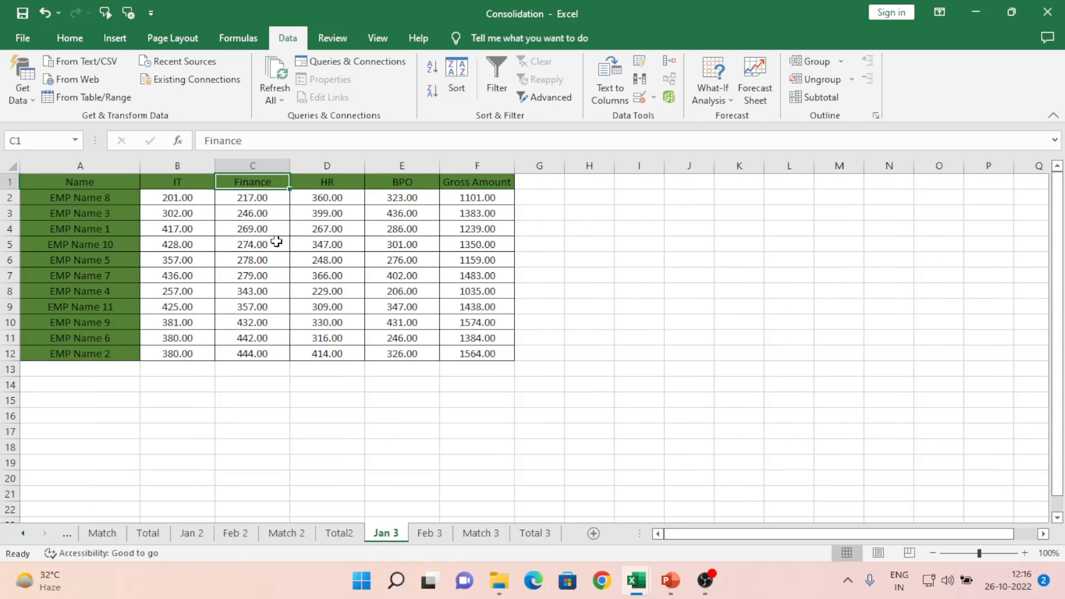
key(Left)
key(Down)
key(shift+Right)
key(shift+Right)
key(shift+Right)
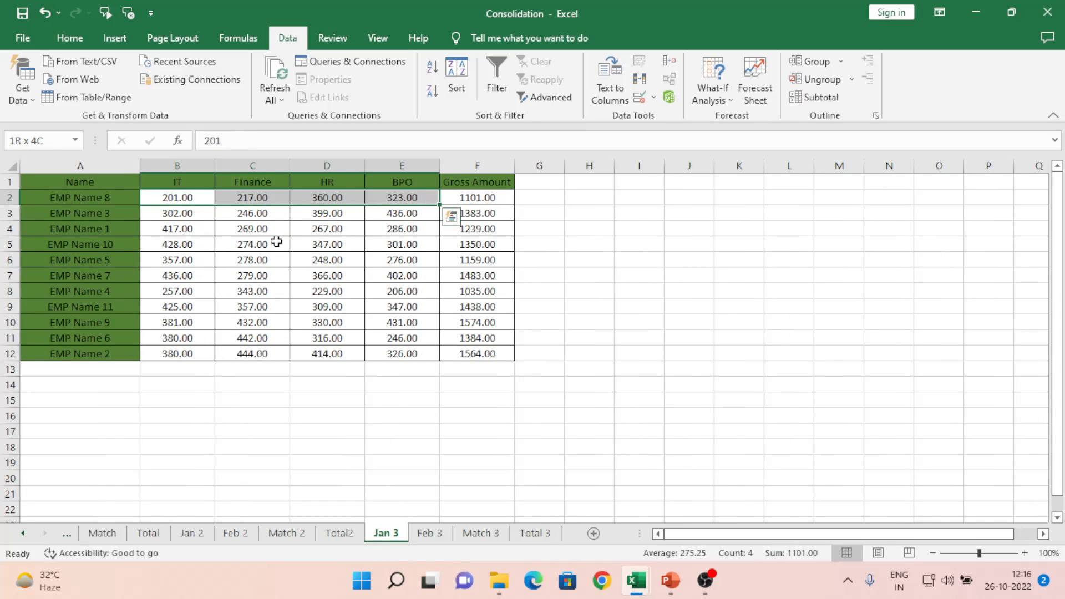
key(Up)
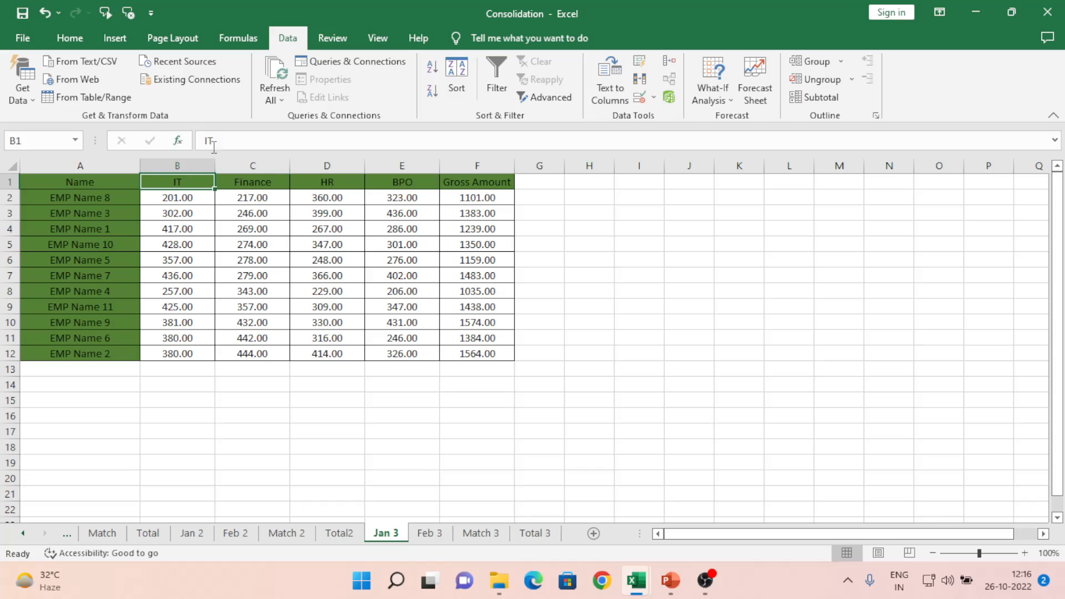
click(189, 227)
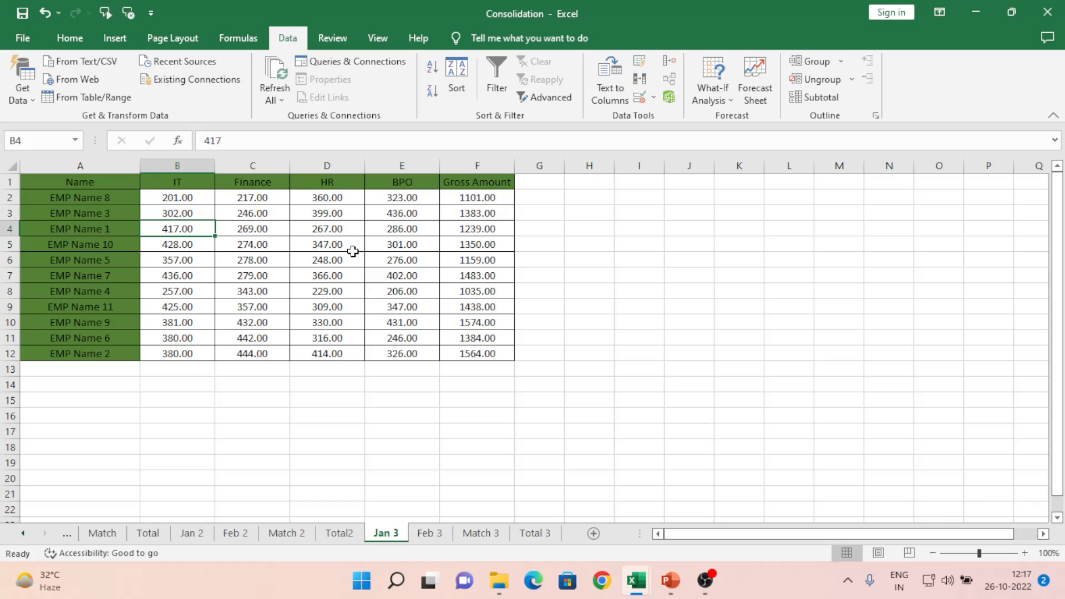
- Undo the column A width change and the unlinked consolidation on Total 3
click(535, 533)
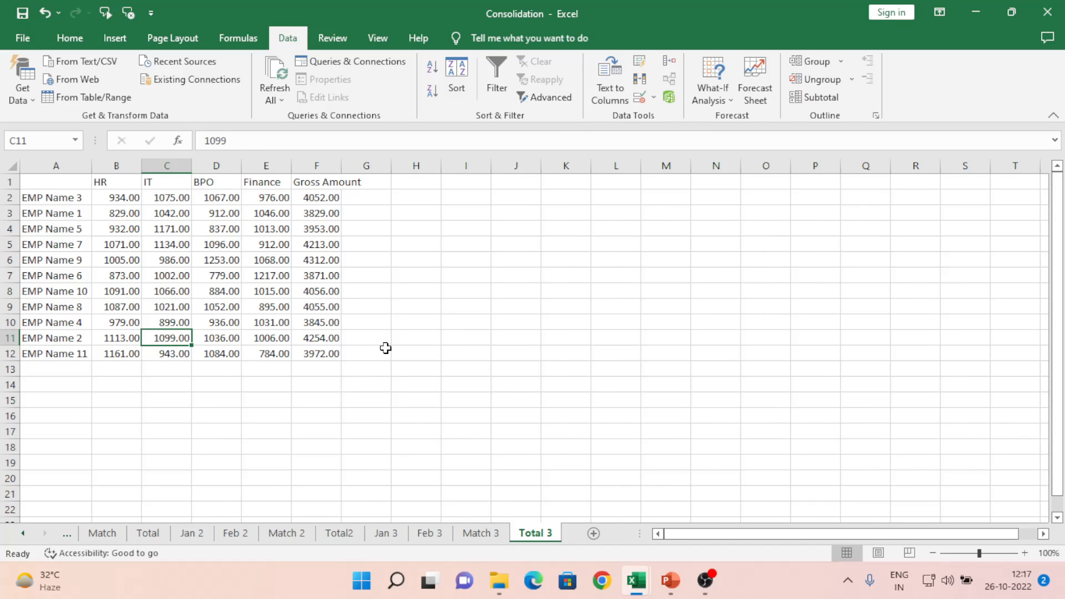
key(ctrl+z)
key(ctrl+z)
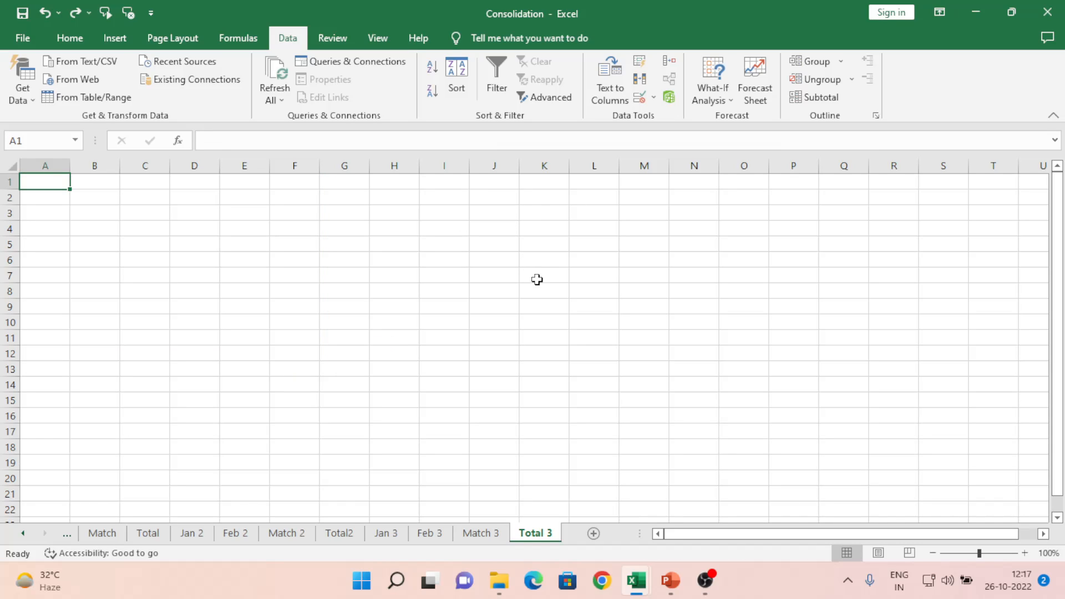
- Consolidate the Feb 3, Jan 3 and Match 3 ranges A1:F12 with Sum on Total 3, using both label options and links to source data
click(673, 61)
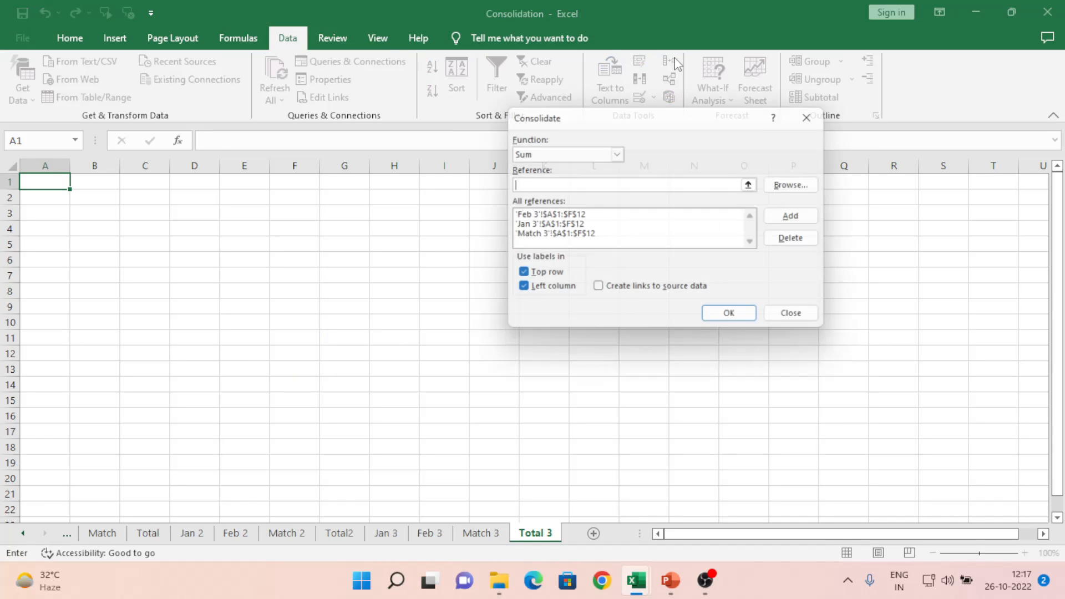
click(551, 217)
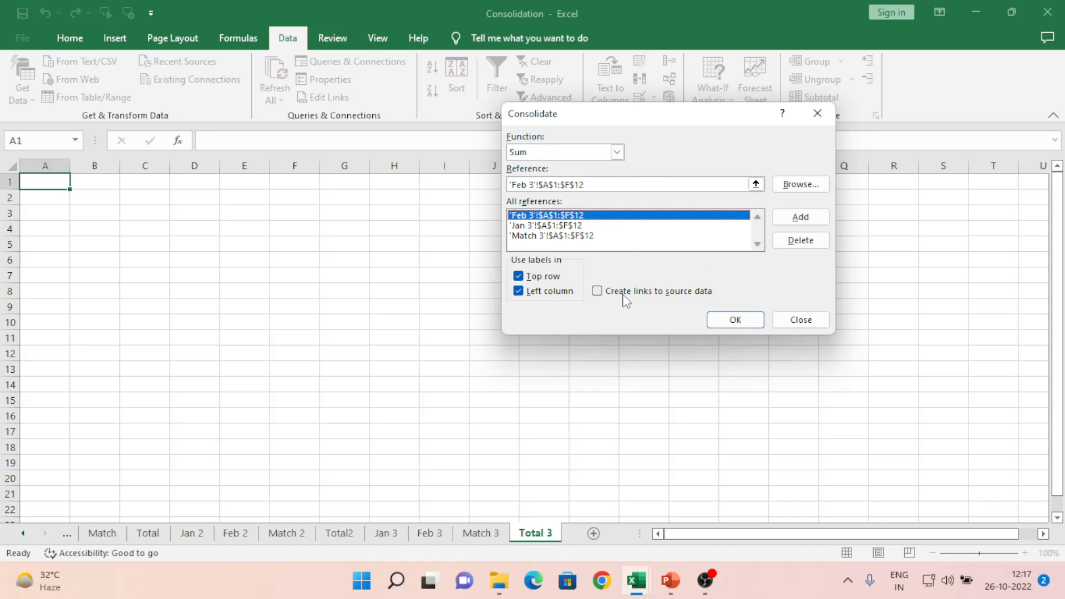
click(601, 294)
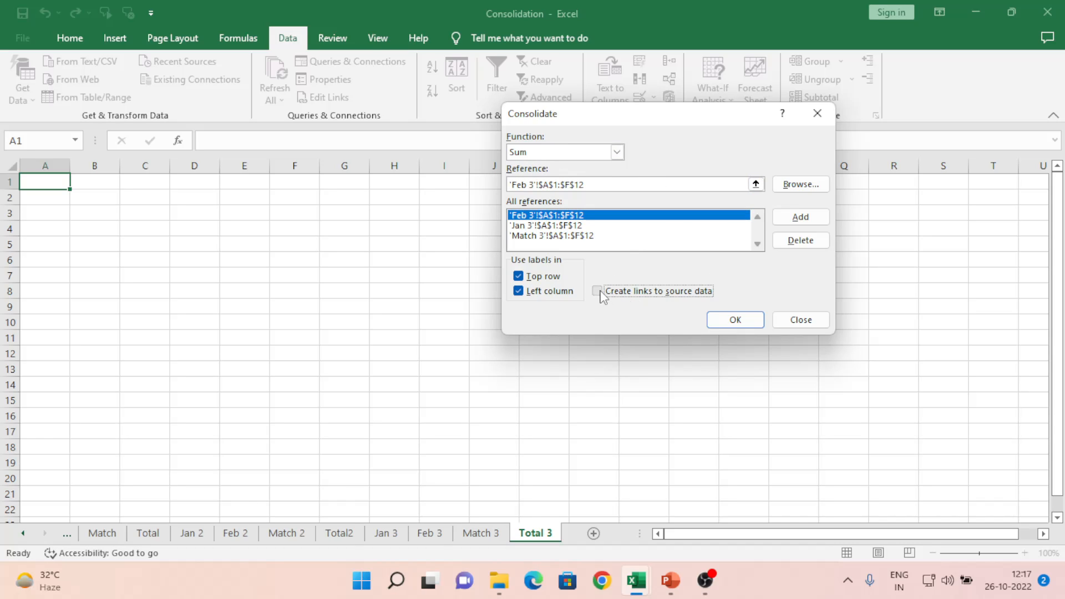
click(735, 320)
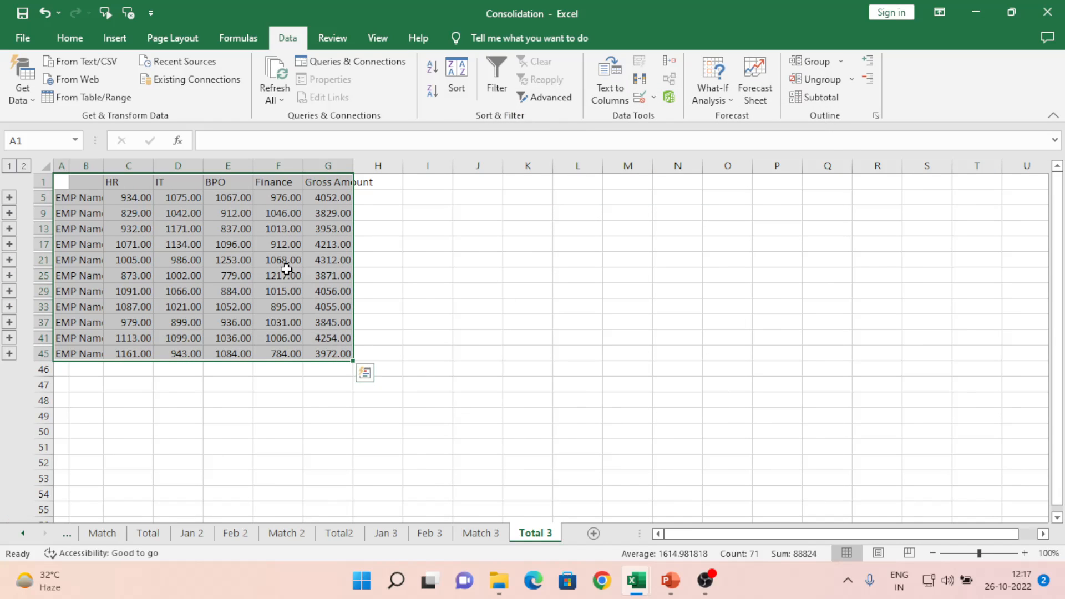
- Try setting EMP Name 8's IT amount on Jan 3 to 1, and undo the change
click(490, 533)
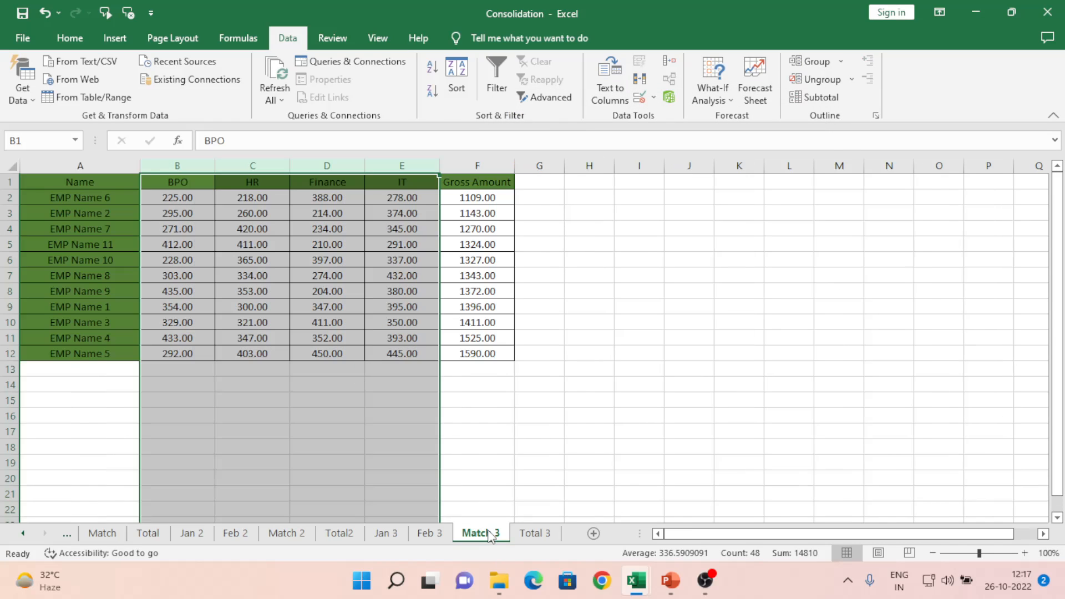
click(358, 274)
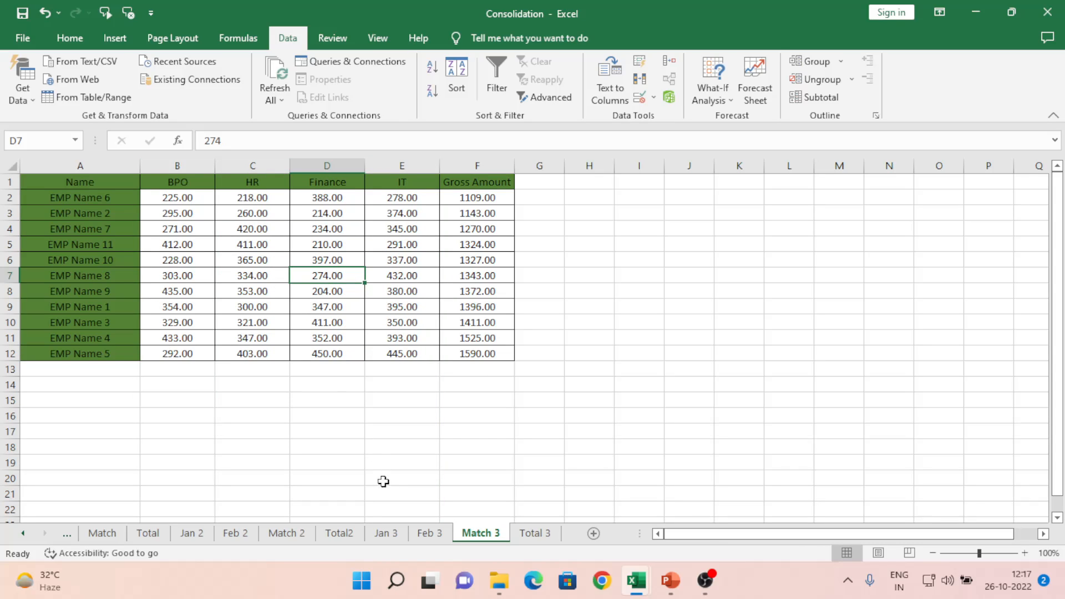
click(387, 534)
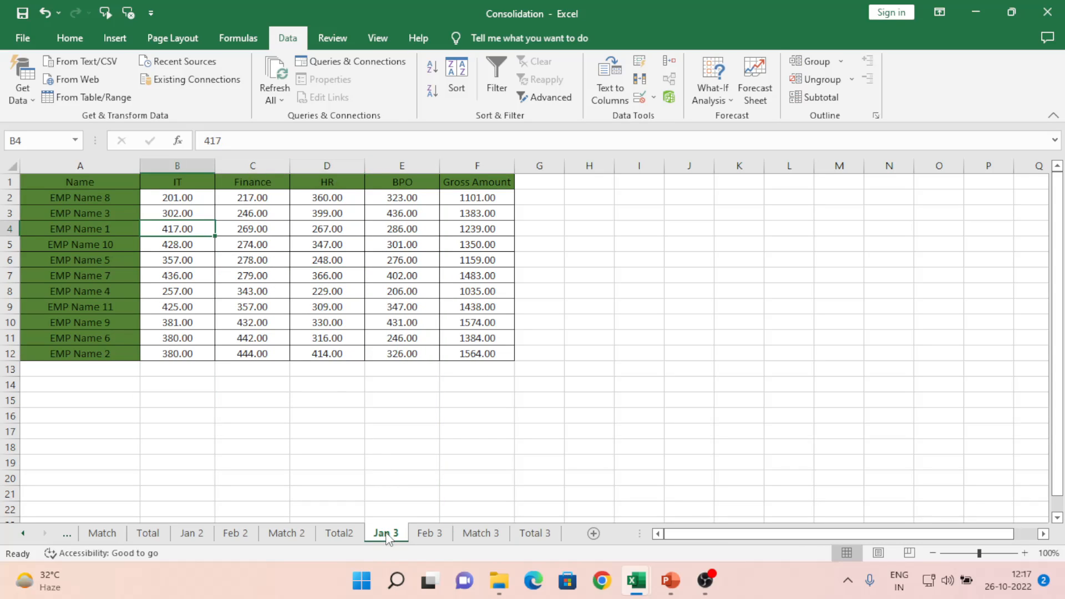
click(183, 198)
text(1)
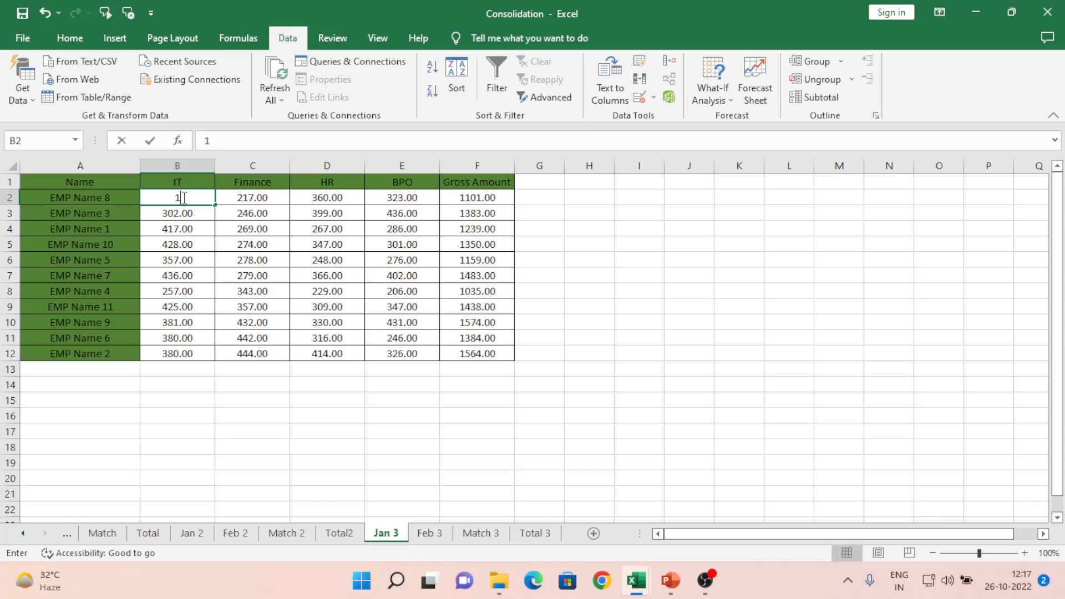
key(Return)
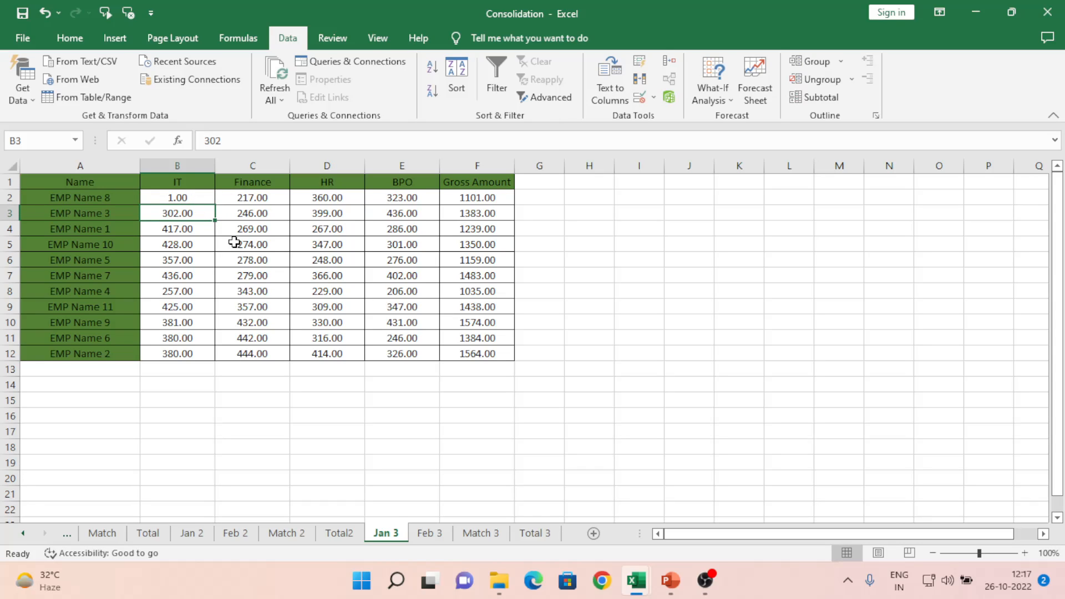
click(432, 533)
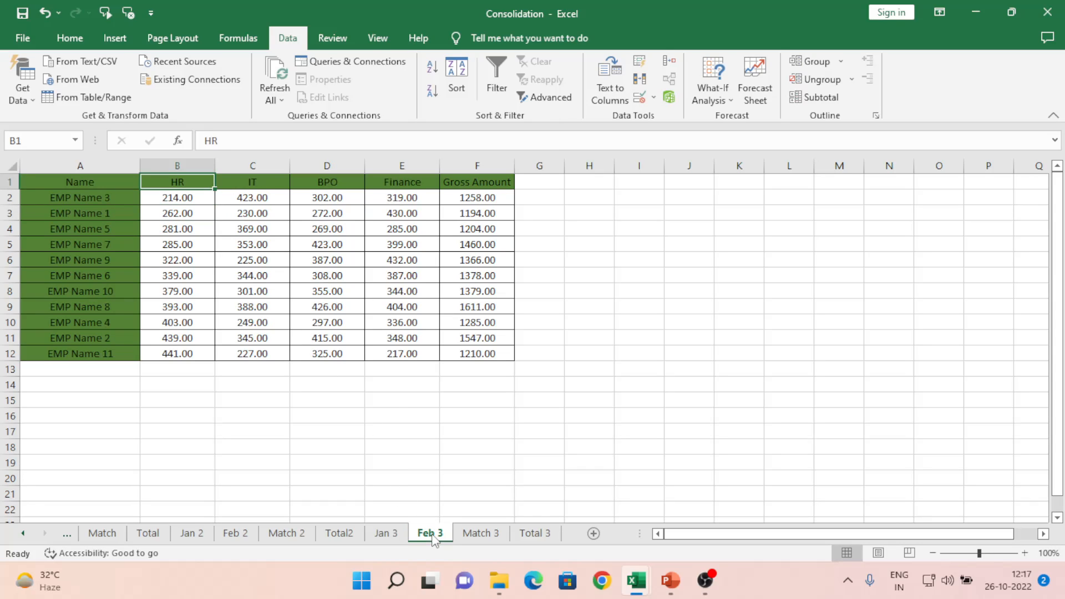
click(255, 201)
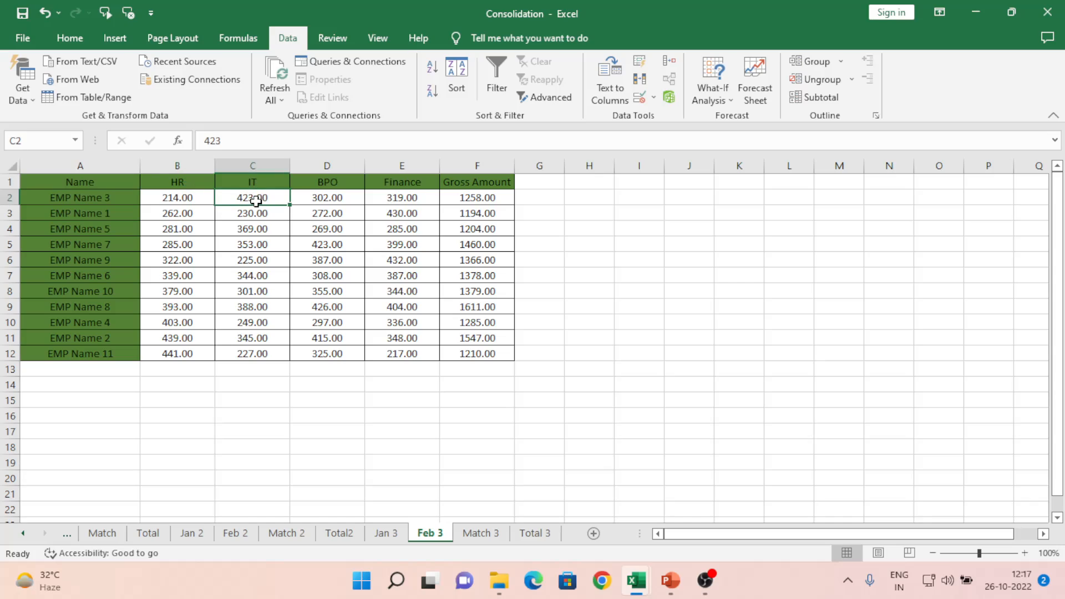
click(392, 540)
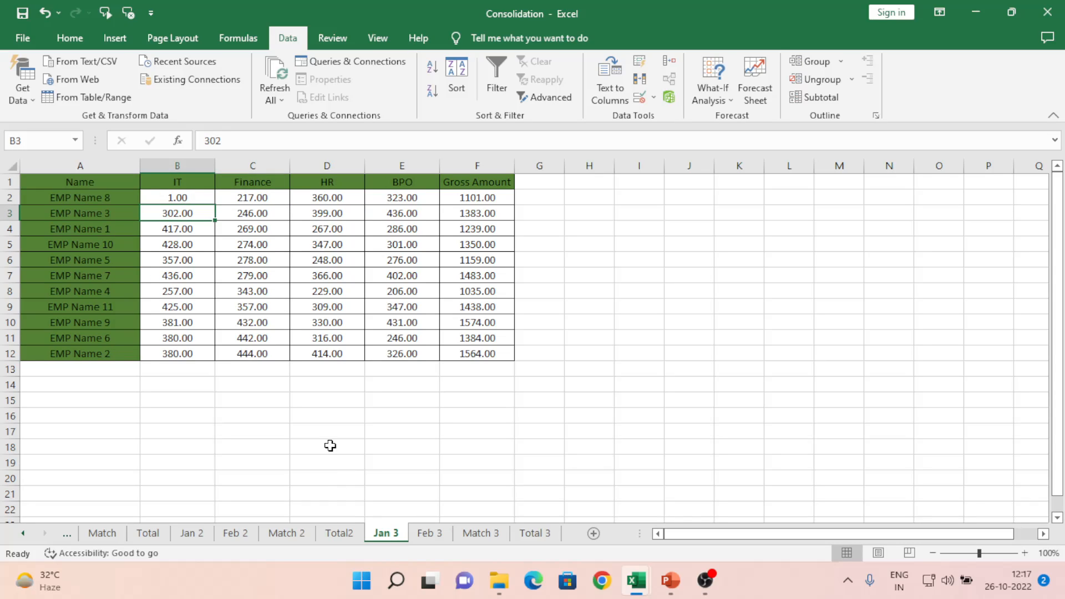
key(ctrl+z)
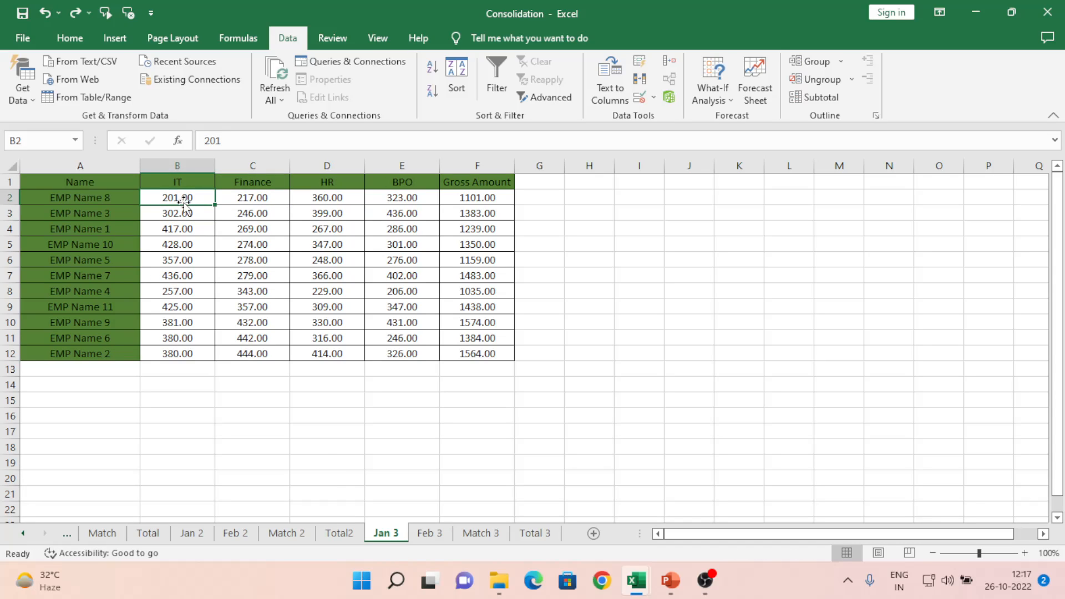
- Set EMP Name 1's IT amount on Jan 3 to 1
click(156, 231)
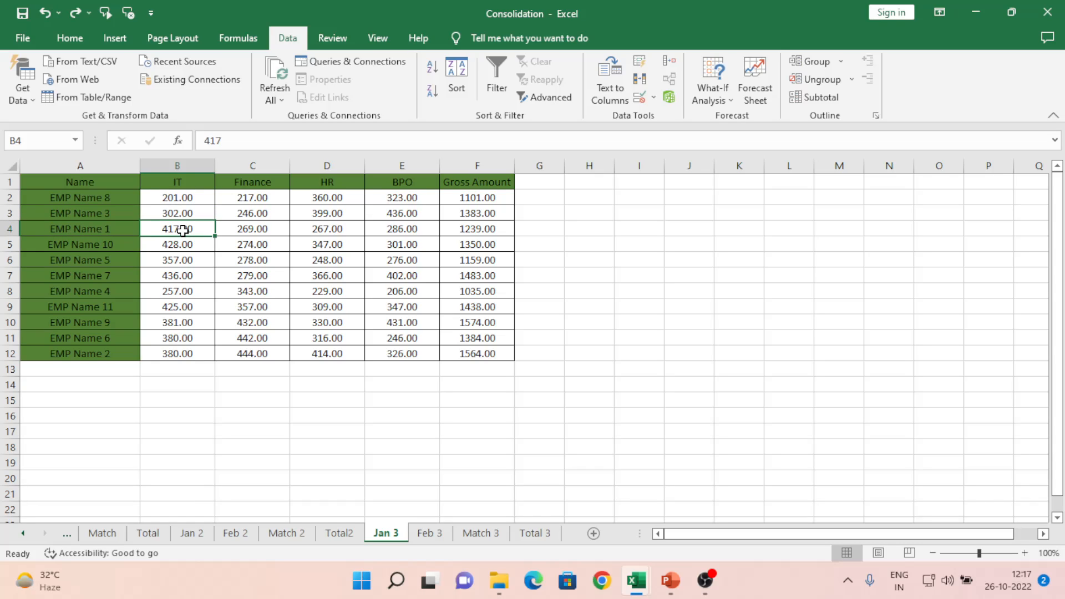
text(1)
key(Return)
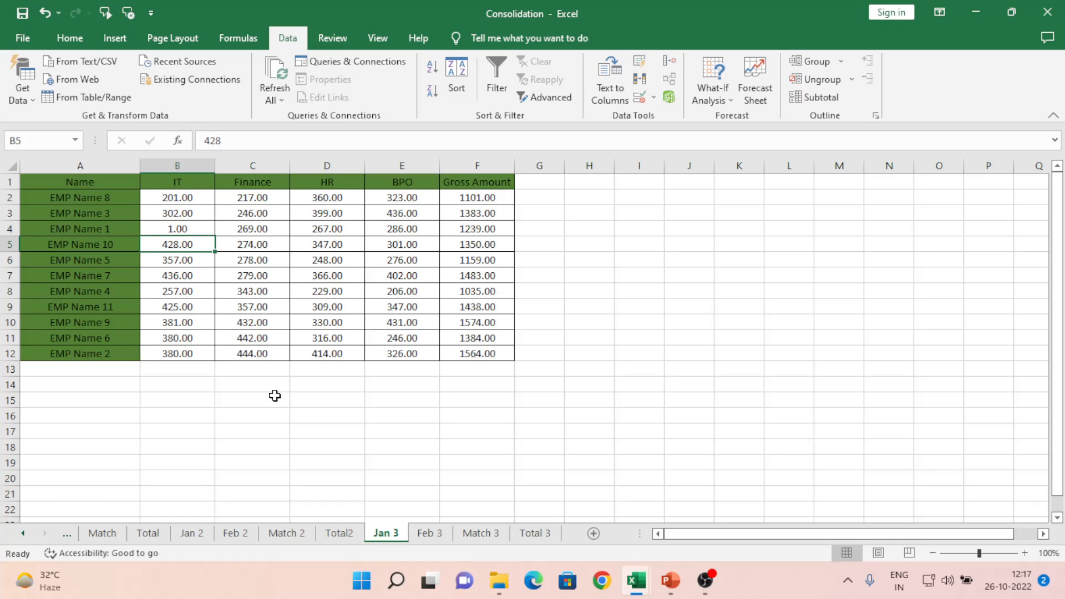
- Set EMP Name 1's IT amount on Feb 3 to 1
click(429, 539)
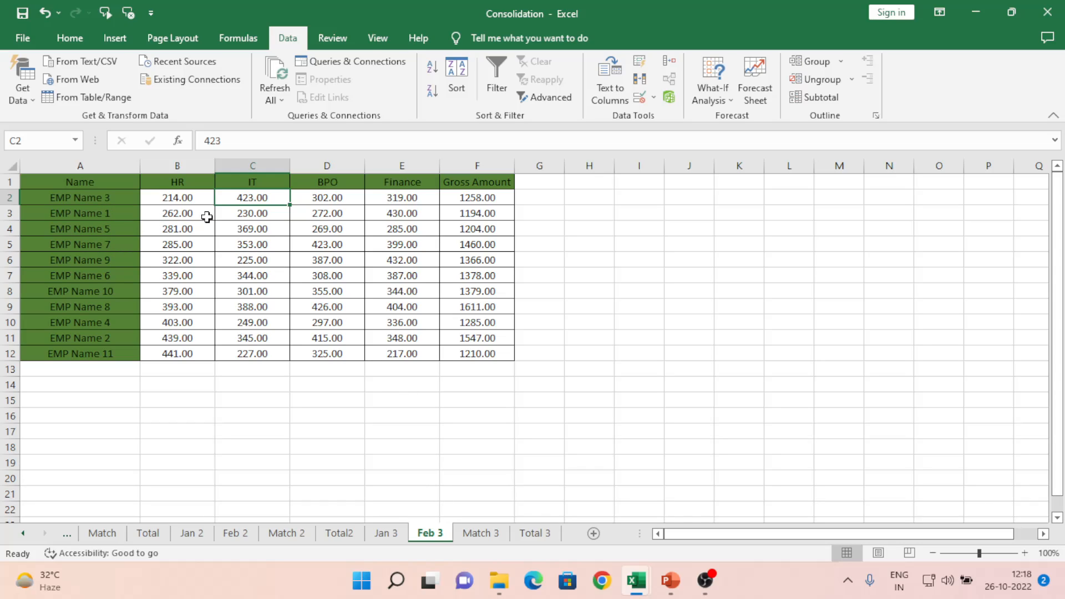
click(255, 215)
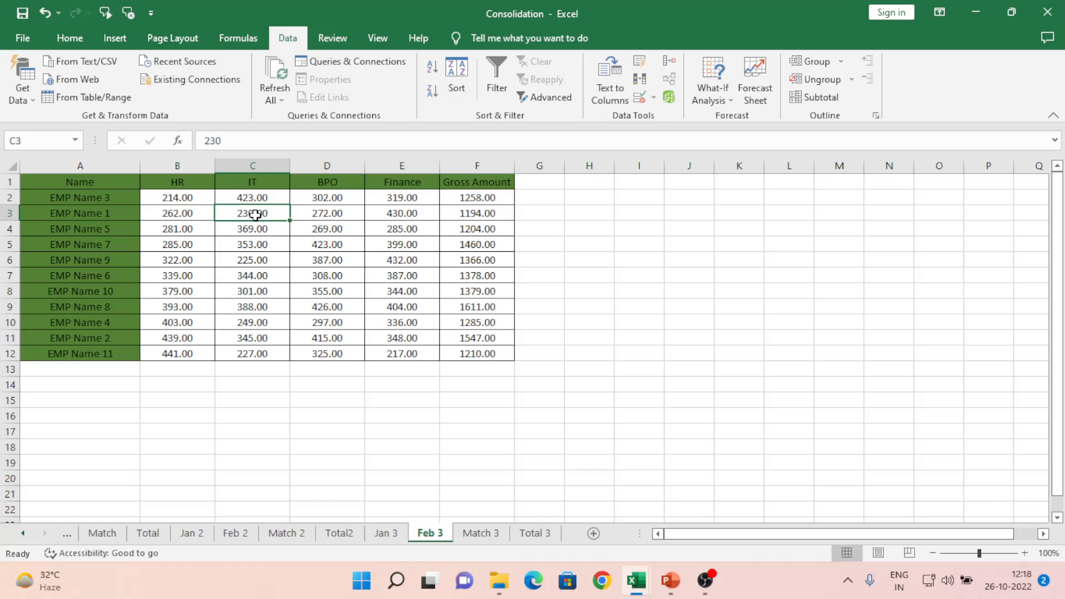
text(1)
key(Return)
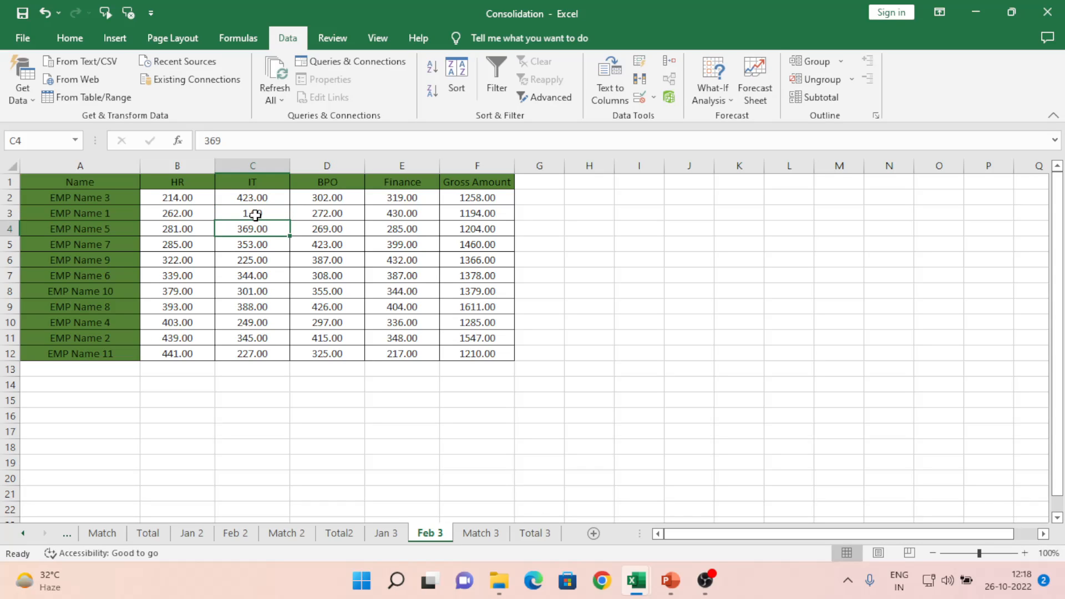
- Set EMP Name 1's IT amount on Match 3 to 1
click(478, 533)
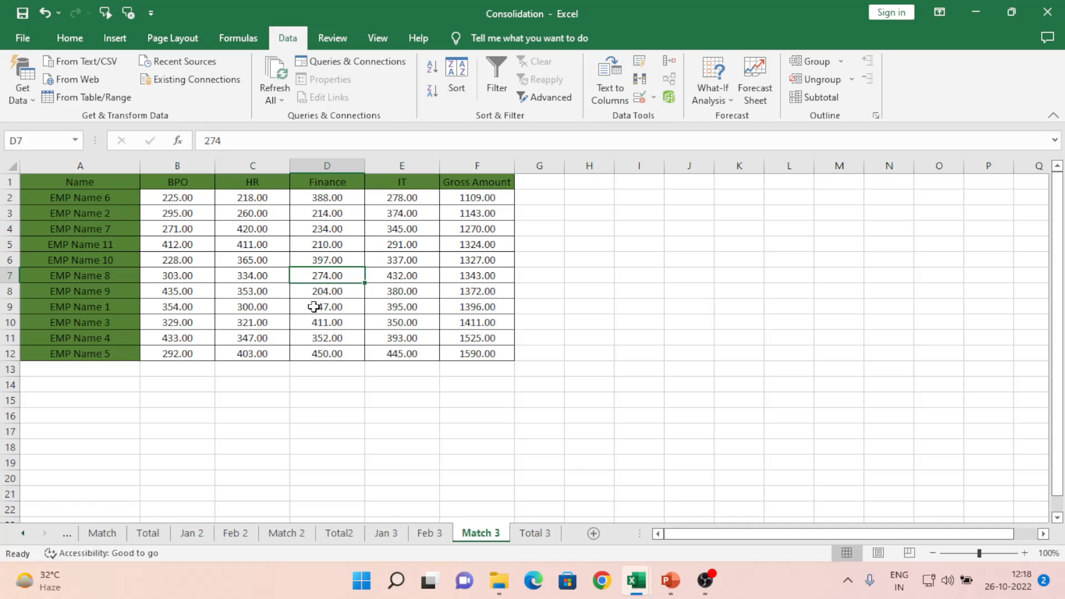
click(400, 307)
text(1)
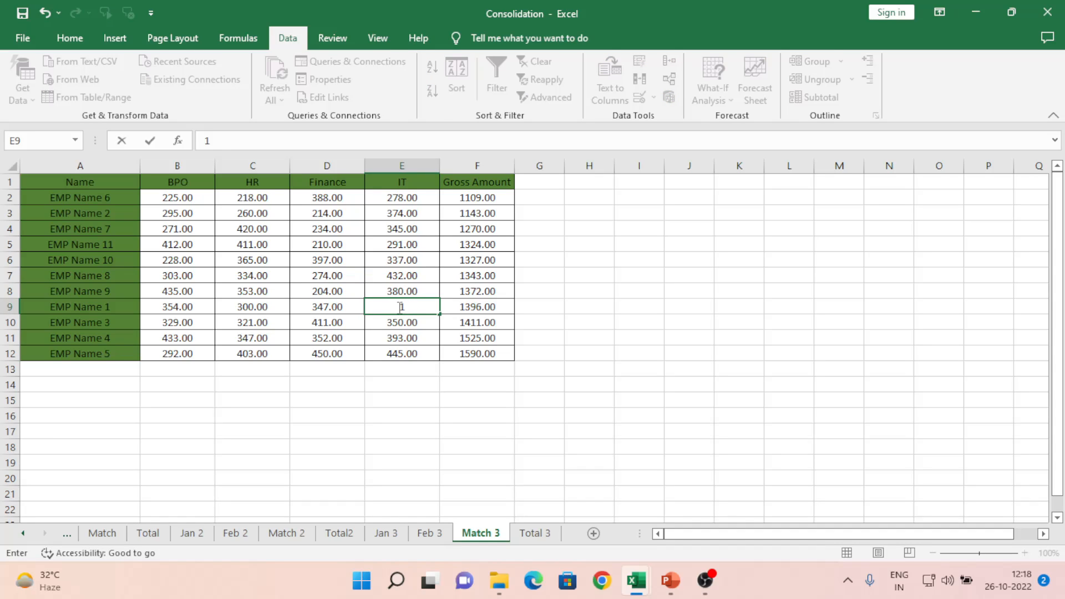
key(Return)
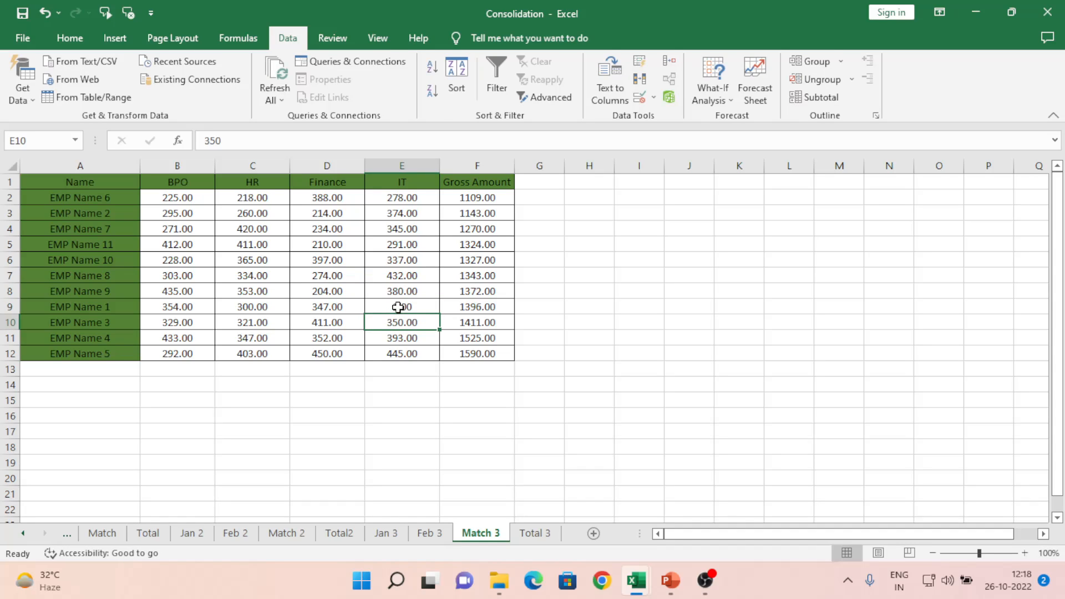
- Autofit all columns on the Total 3 sheet and inspect the formula behind EMP Name 1's IT total
click(537, 533)
key(ctrl+a)
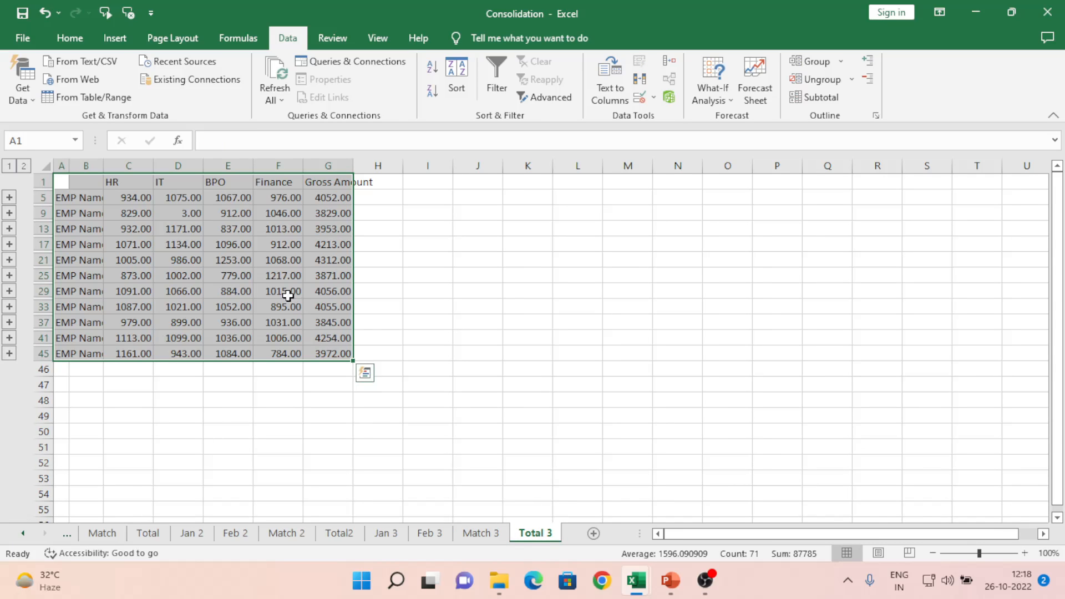
click(47, 167)
double_click(67, 165)
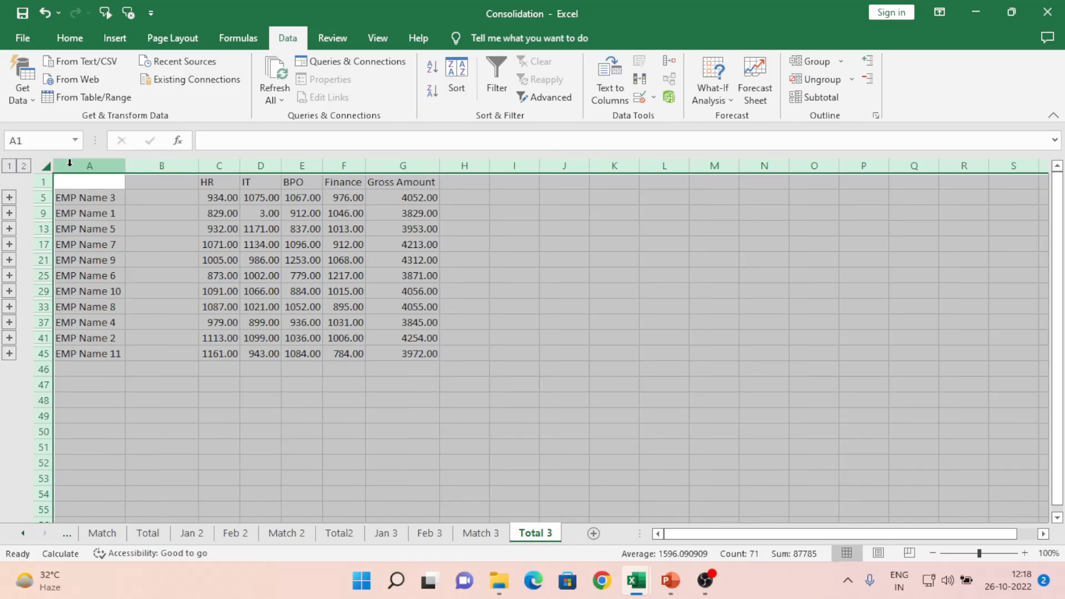
click(271, 232)
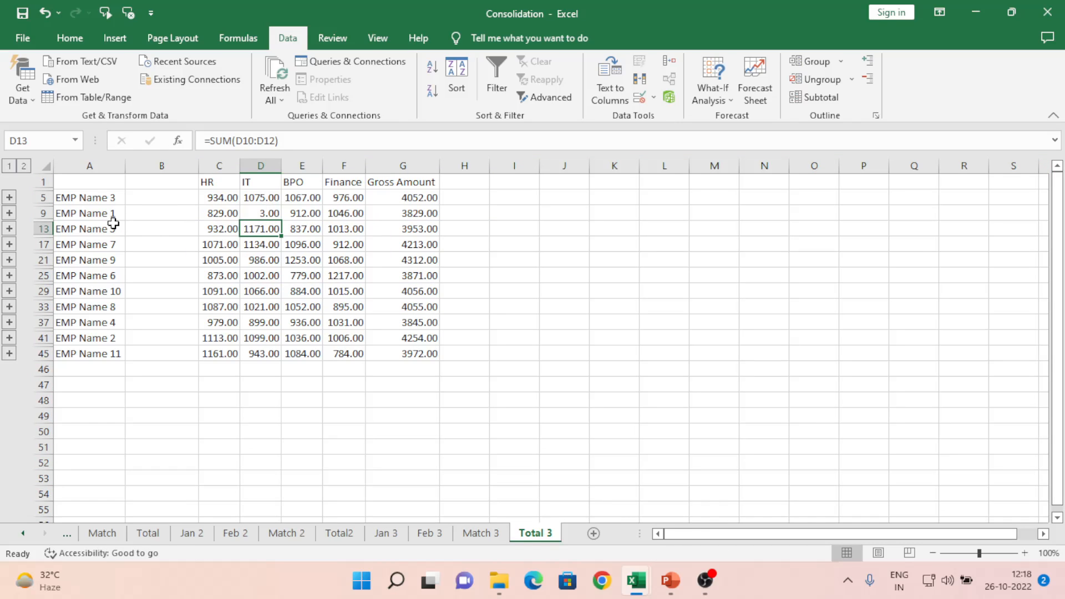
click(267, 210)
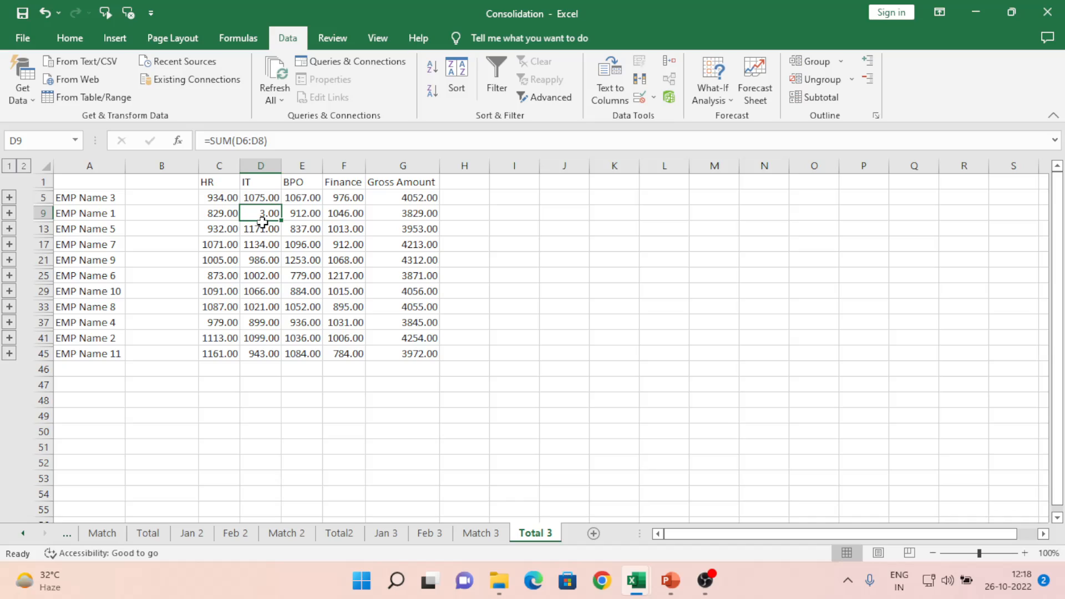
- Rename the IT column header on the Match 3 sheet to "IT Info"
click(482, 534)
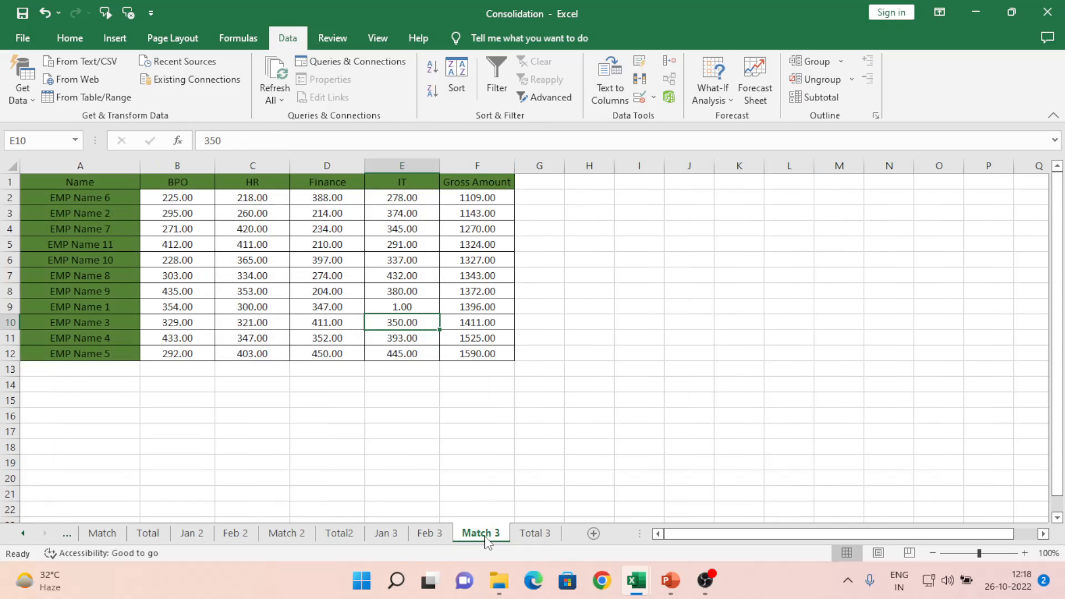
click(401, 185)
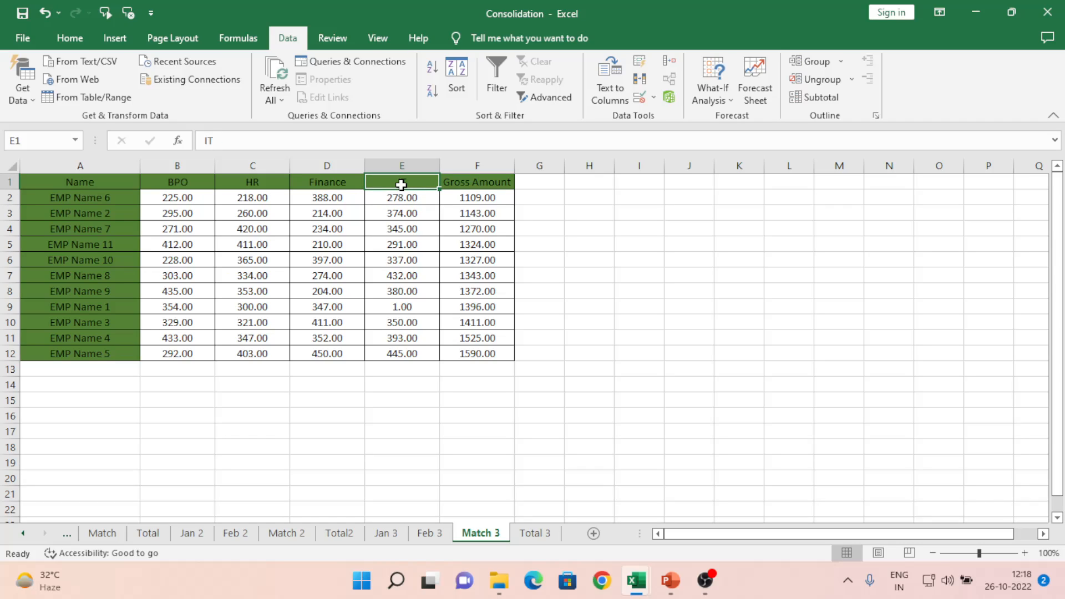
key(XF86AudioLowerVolume)
double_click(401, 184)
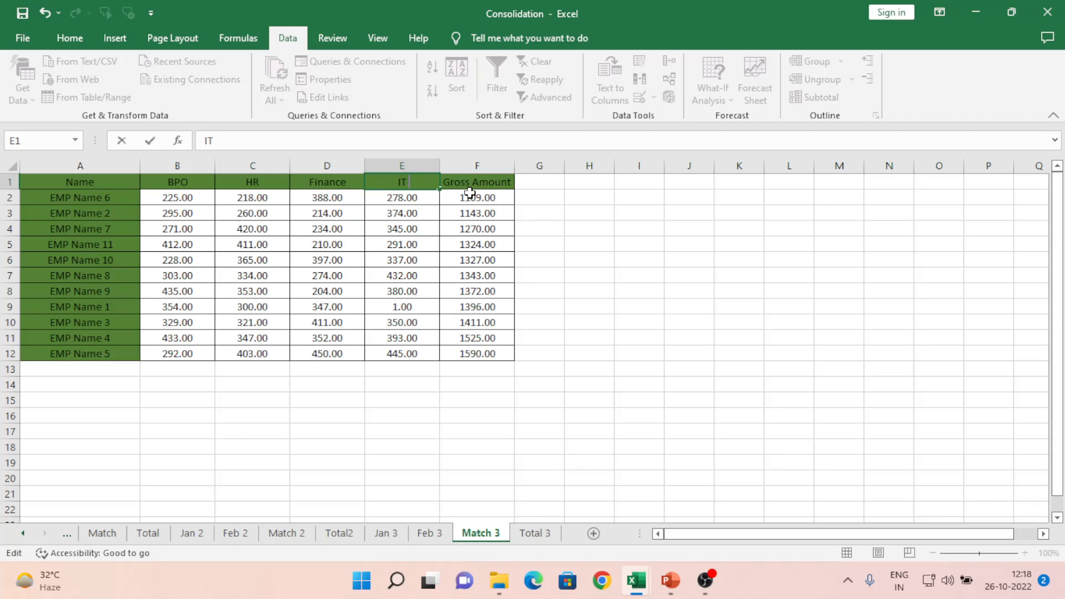
text(Info)
key(Return)
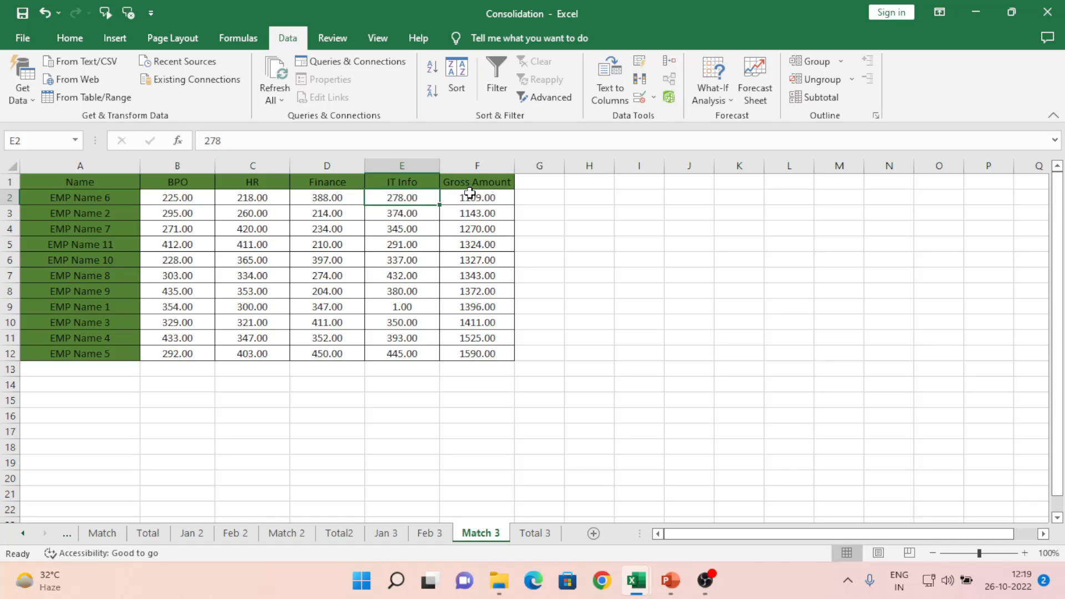
- Refresh all data on Total 3 and compare its IT header with those on Jan 3, Feb 3 and Match 3
click(525, 534)
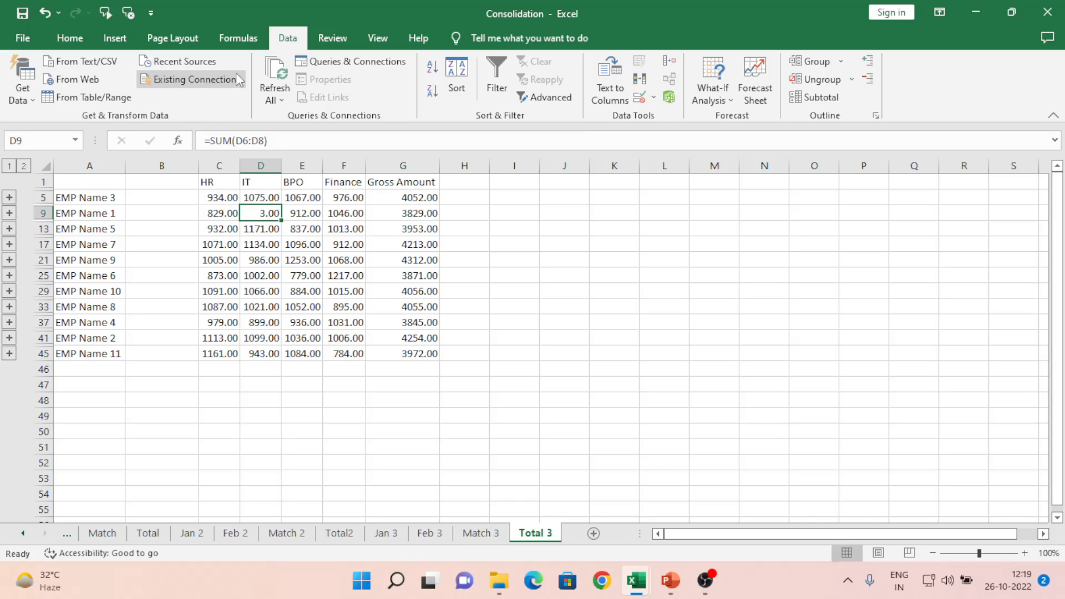
click(278, 68)
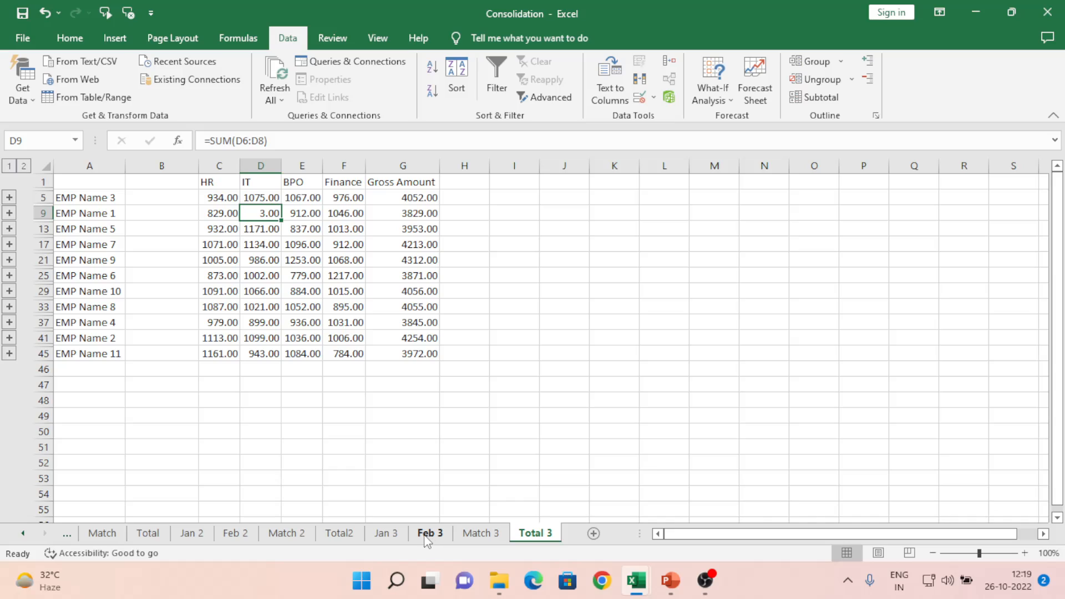
click(398, 535)
click(429, 534)
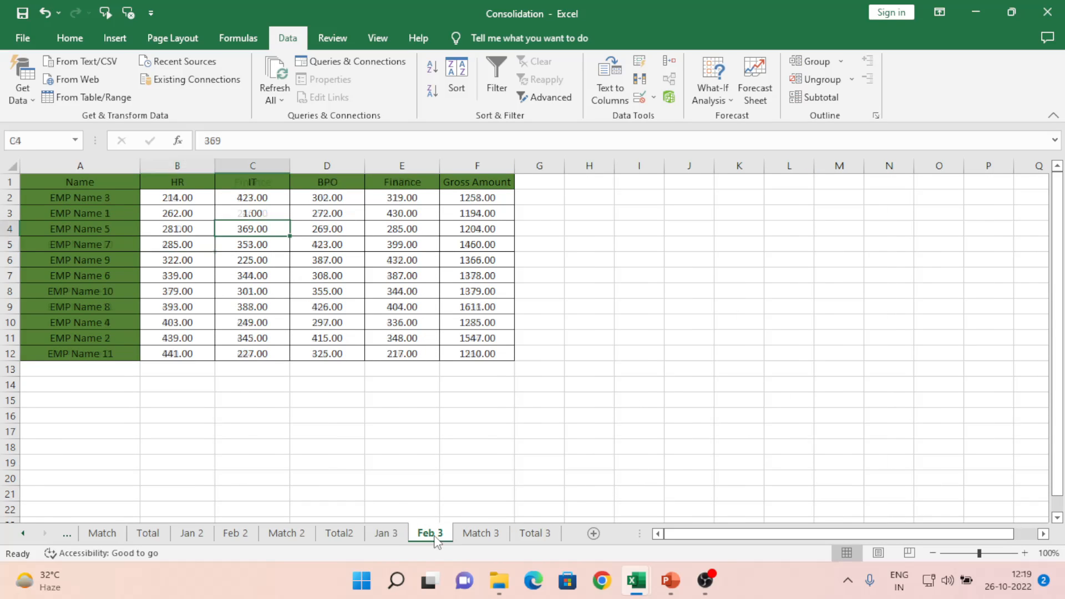
click(481, 535)
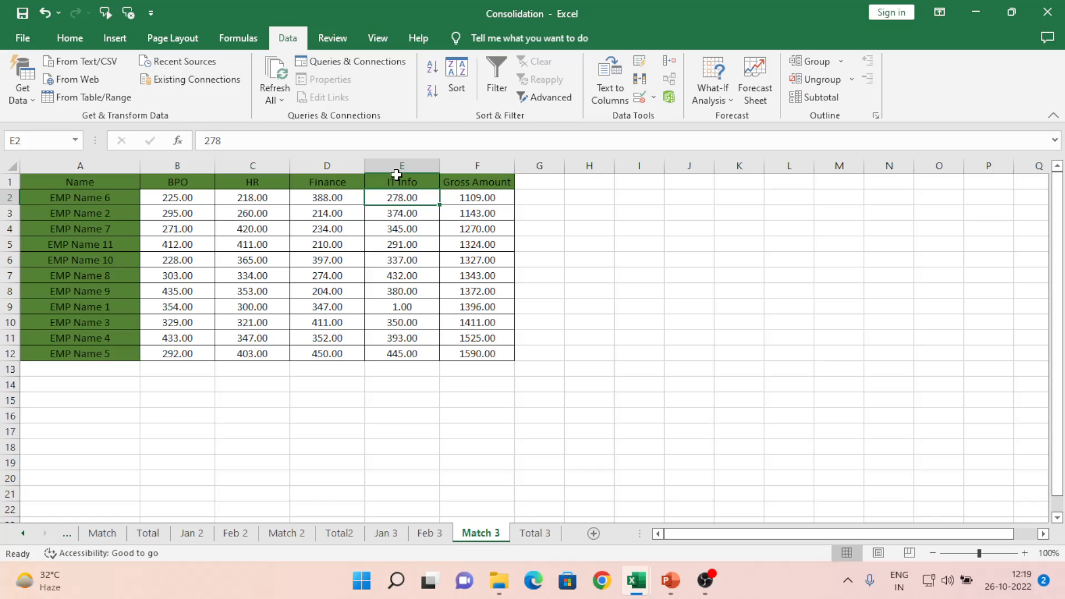
- Refresh all data on Total 3 again and widen its IT column to check the header
click(534, 534)
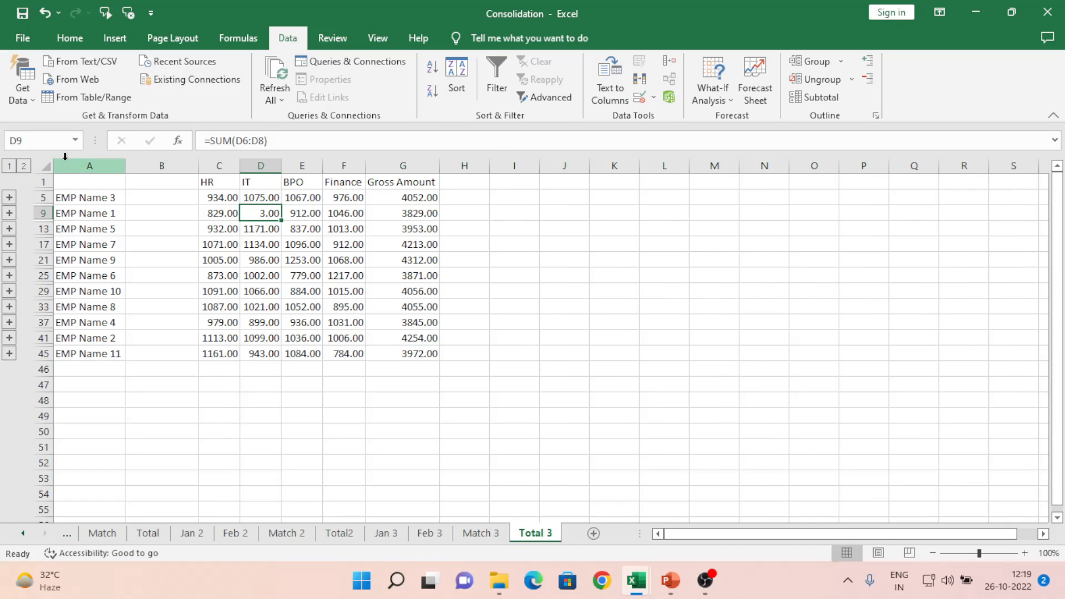
click(270, 90)
click(270, 91)
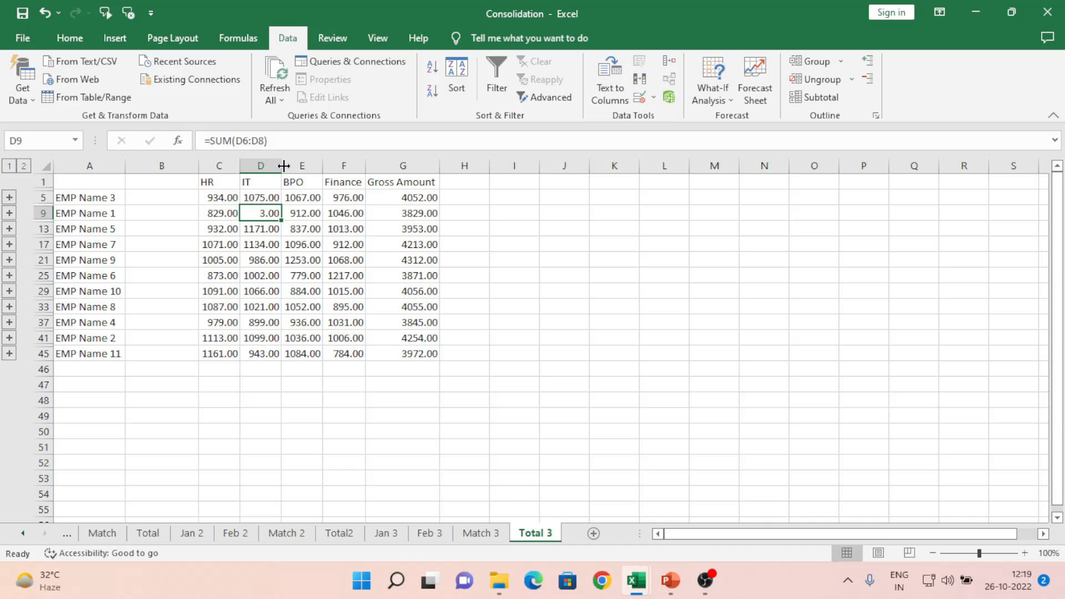
drag(281, 163, 346, 164)
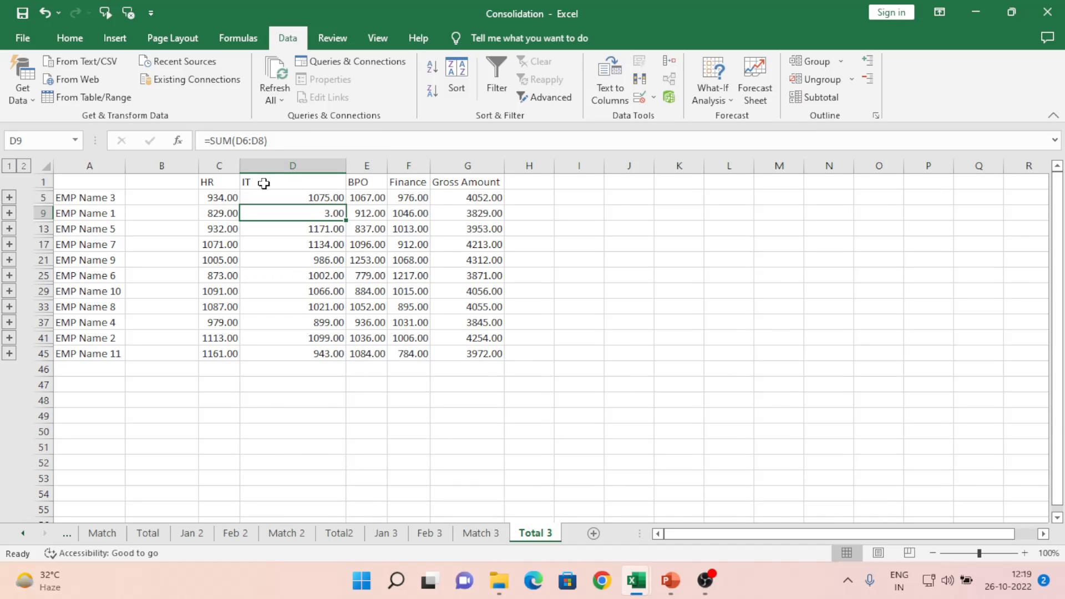
- Change the "IT Info" header in cell E1 of Match 3 to "Other" and refresh all data on Total 3
click(480, 533)
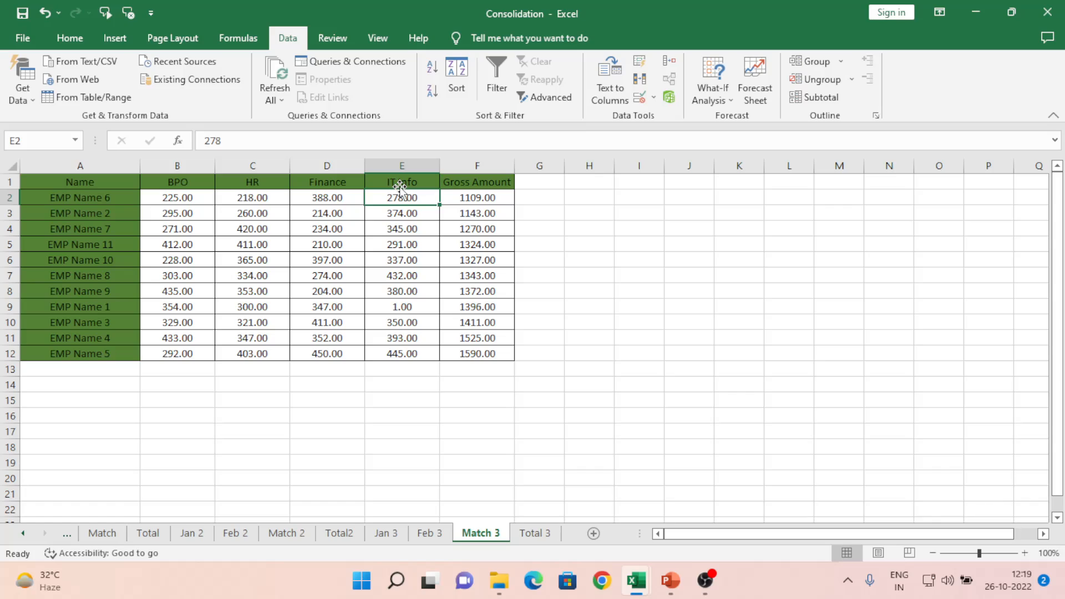
click(415, 182)
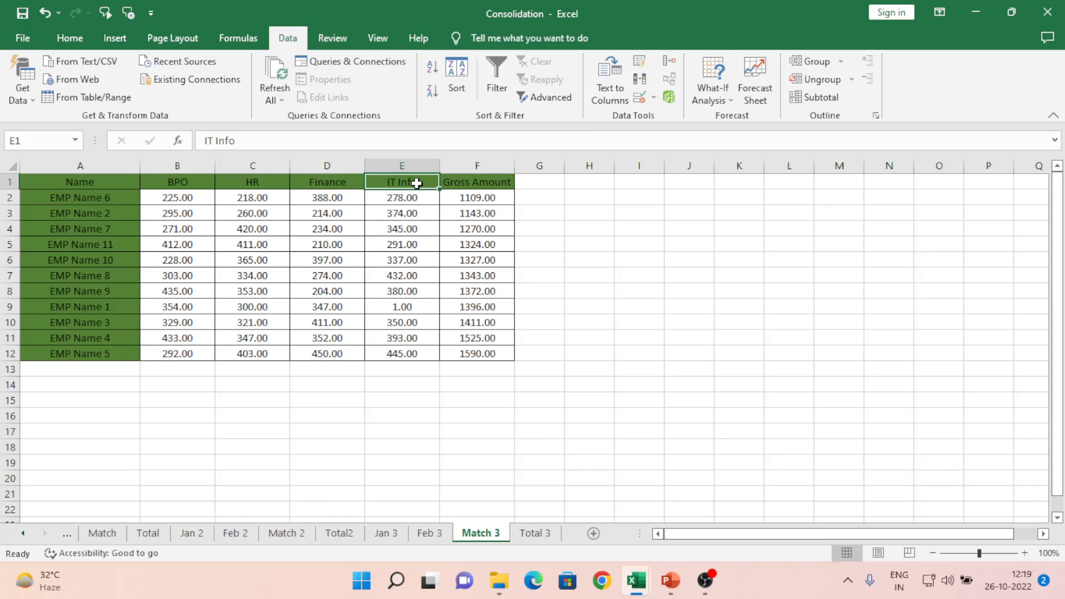
text(Other)
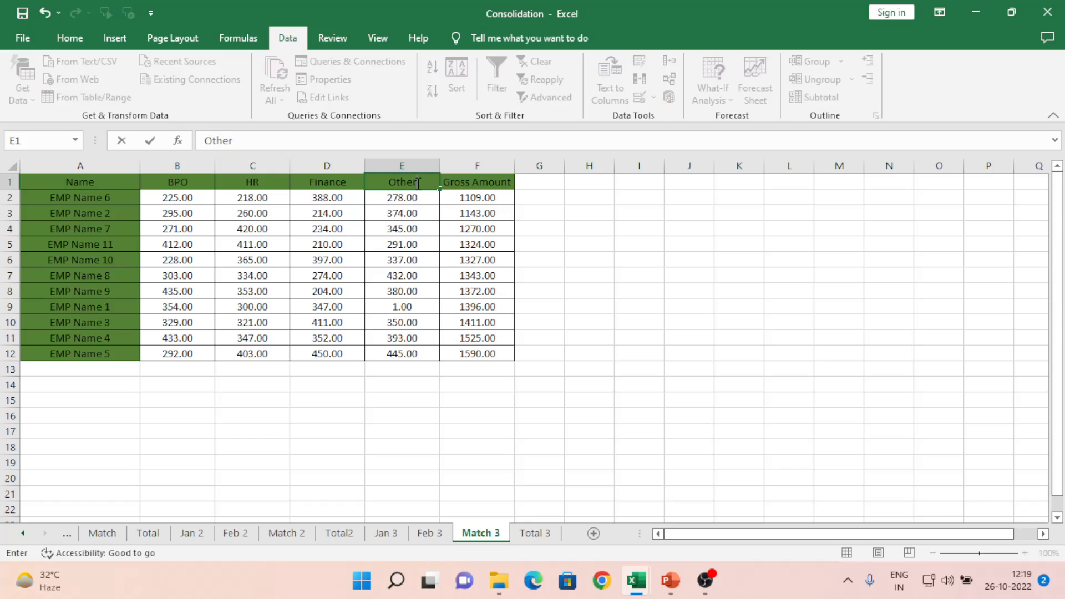
key(Return)
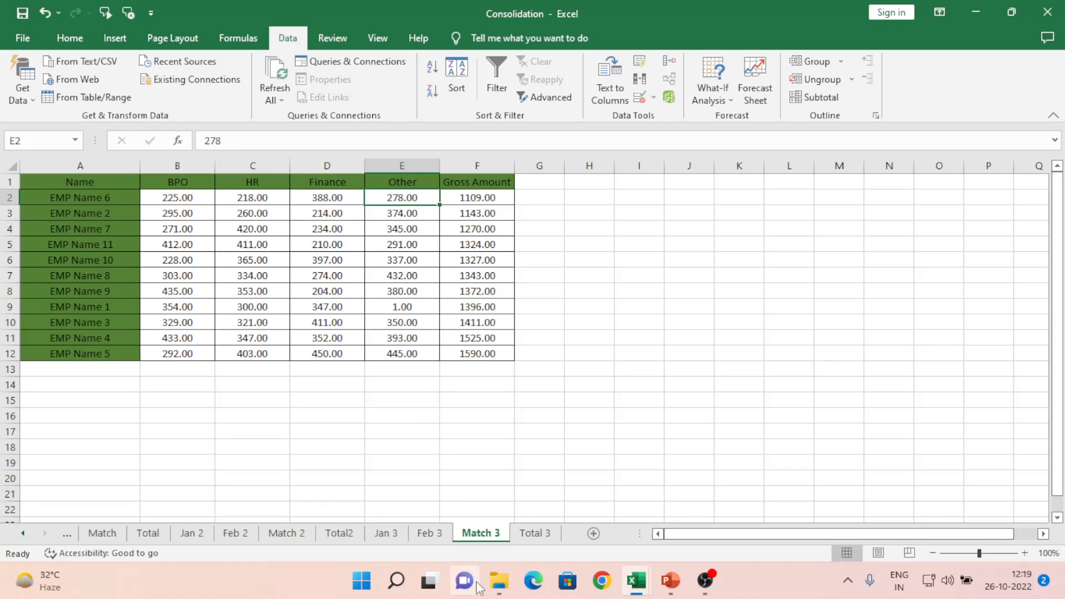
click(535, 533)
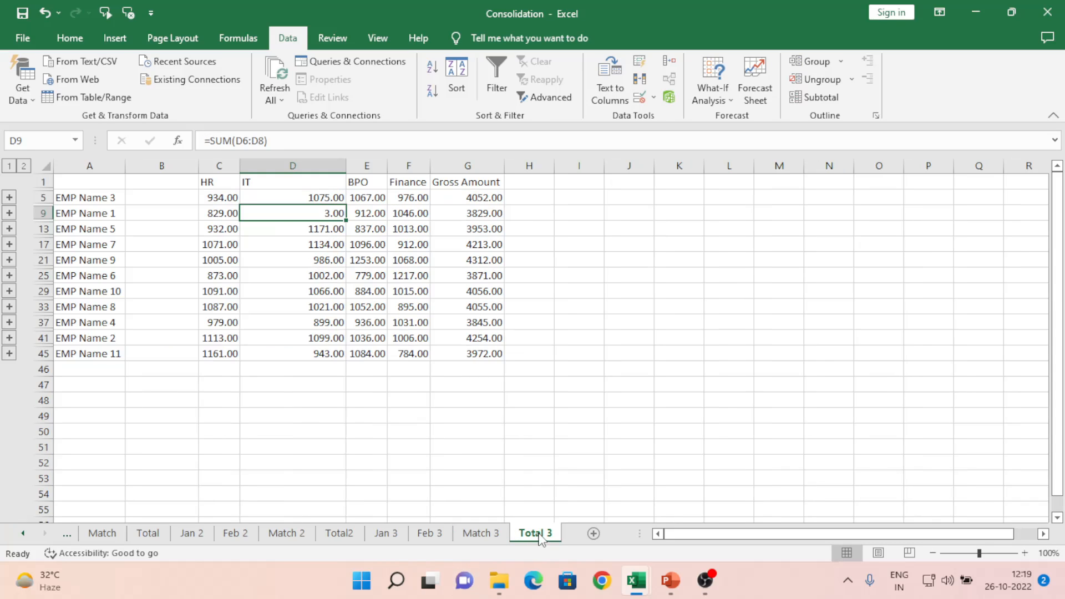
click(273, 70)
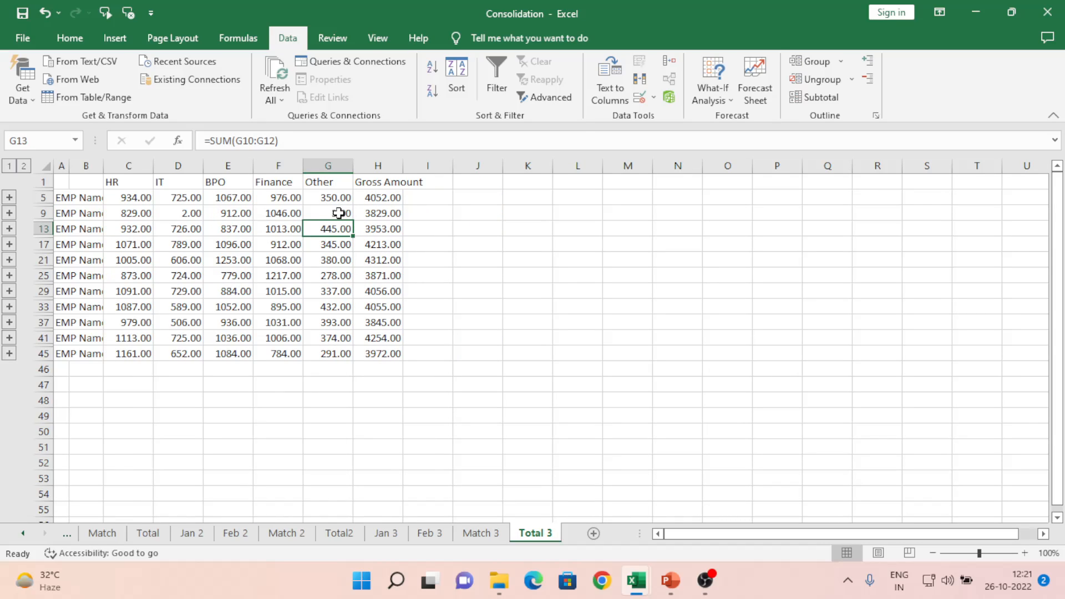
- Delete the Total 3 sheet from the workbook and confirm the deletion
right_click(529, 538)
click(575, 366)
click(507, 331)
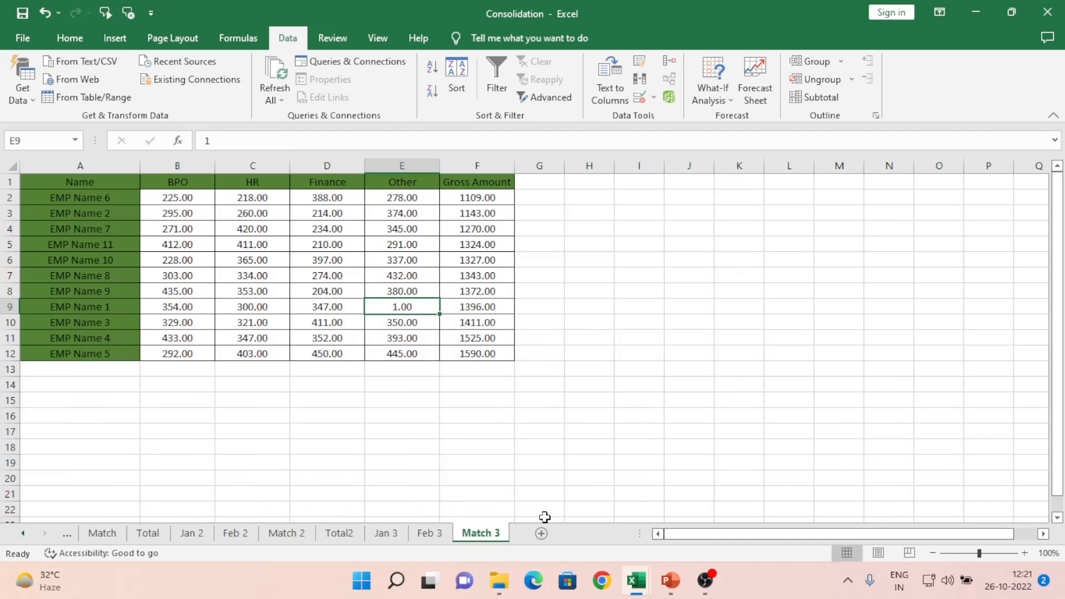
- Add a new sheet after Match 3 and name it "Total with link"
click(541, 534)
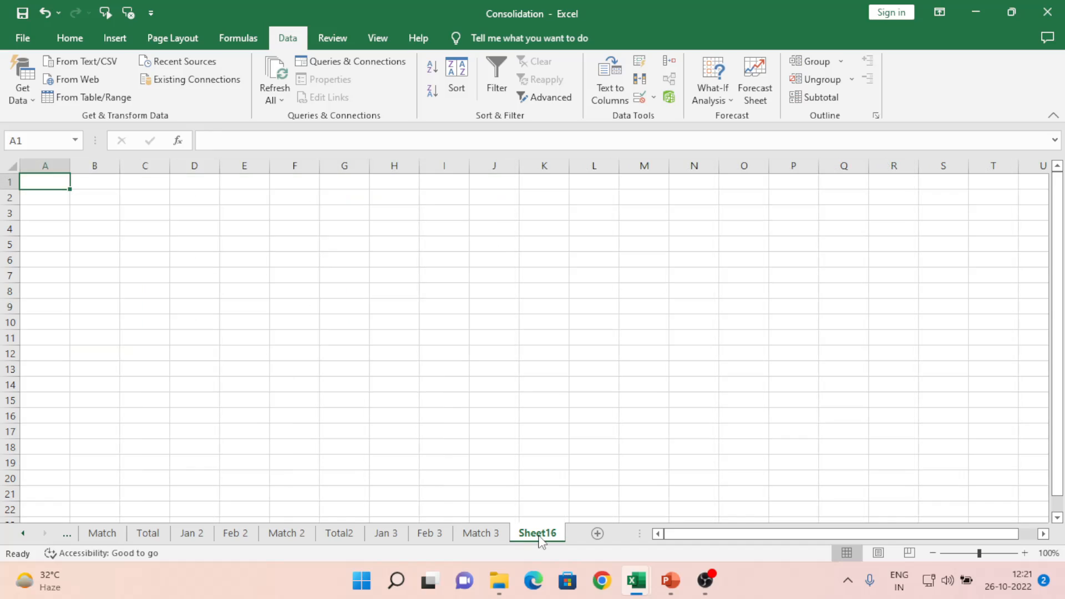
right_click(537, 534)
click(583, 391)
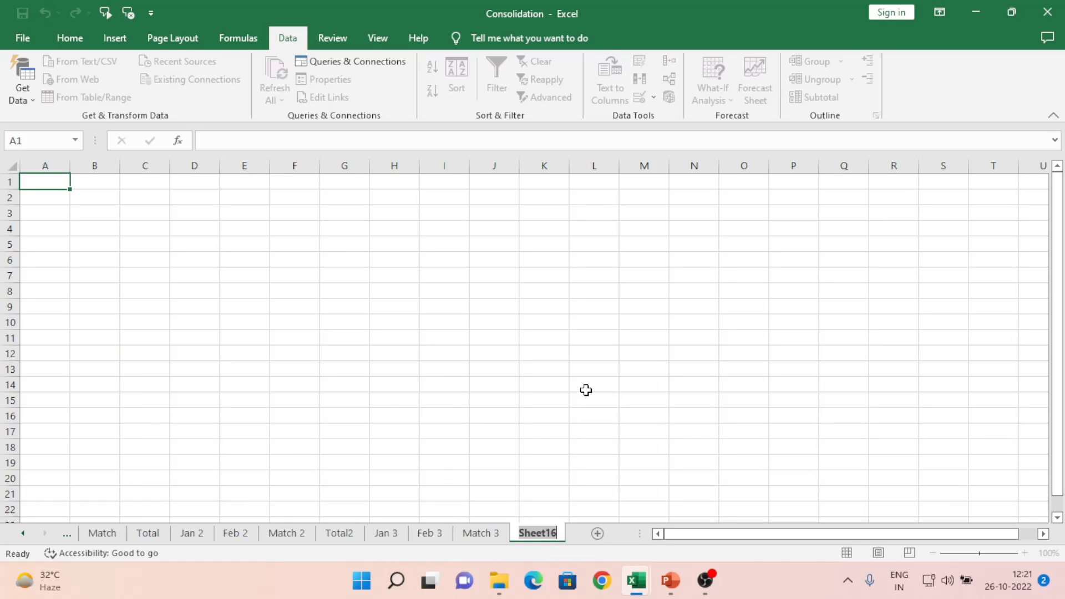
text(Total )
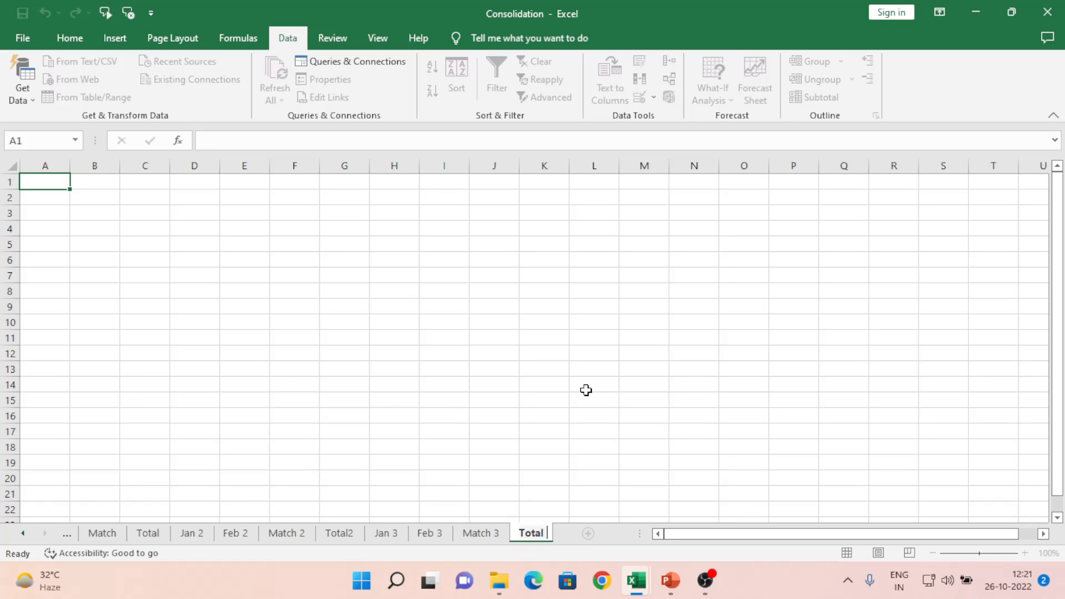
text(with lin)
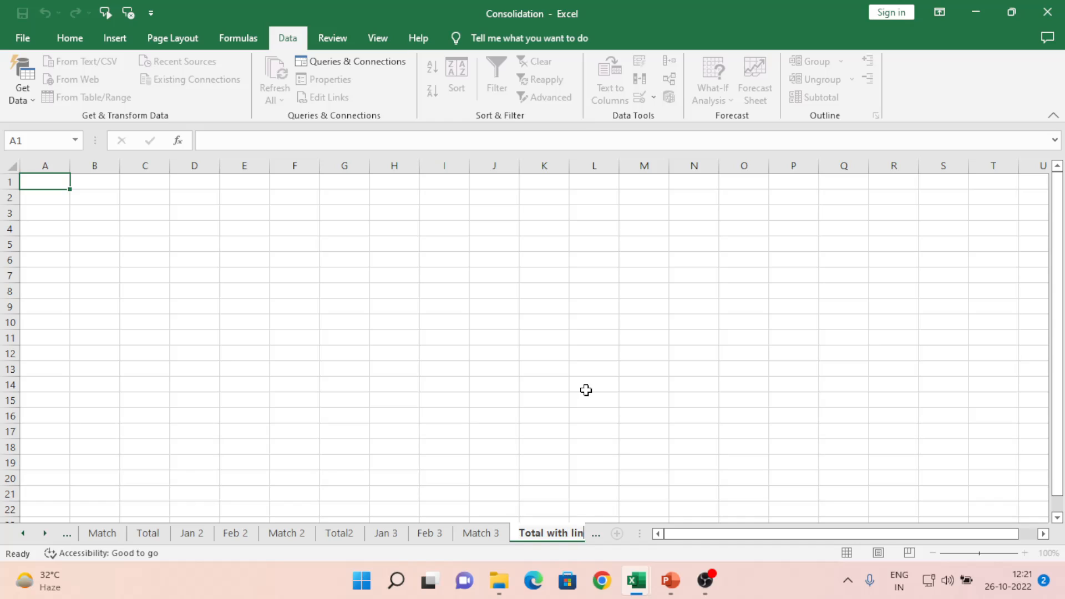
text(k)
click(235, 378)
- Start a Sum consolidation at cell A1 of Total with link and add Jan 3's range A1:F12 as a reference
key(ctrl+Up)
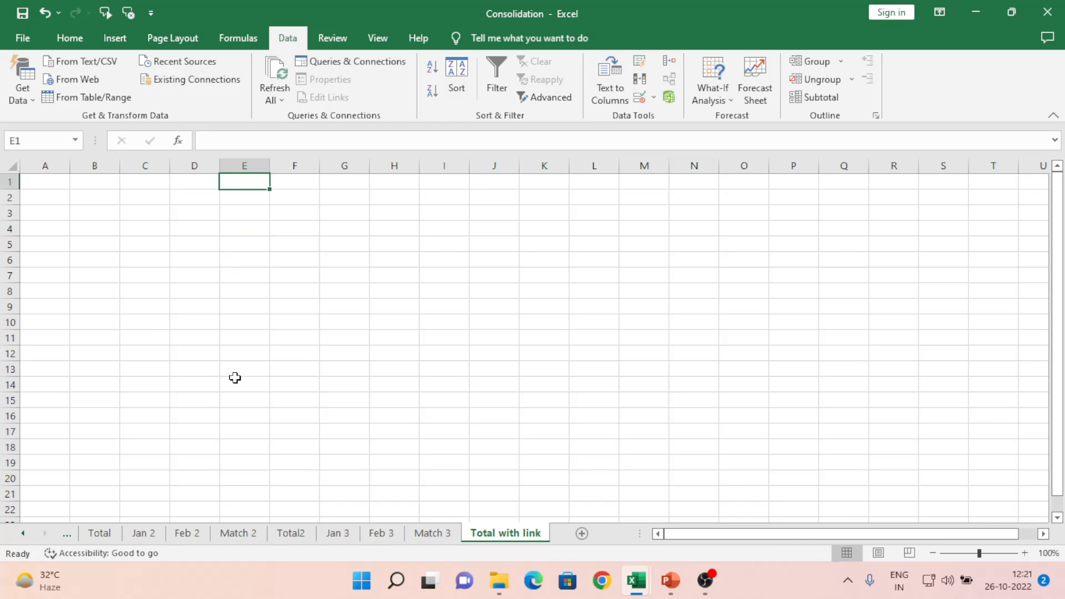
key(ctrl+Home)
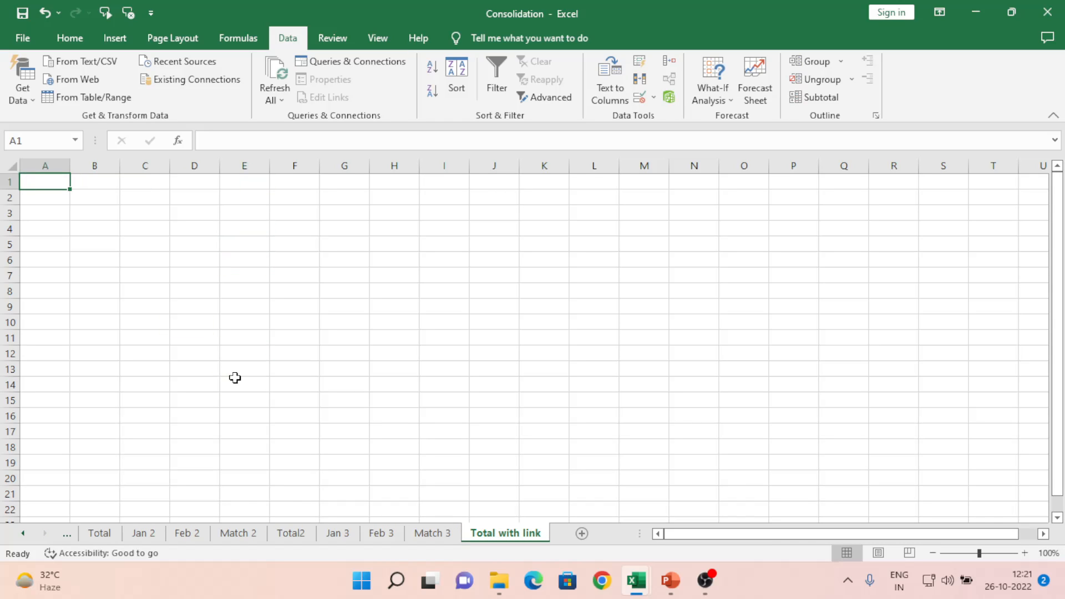
click(676, 64)
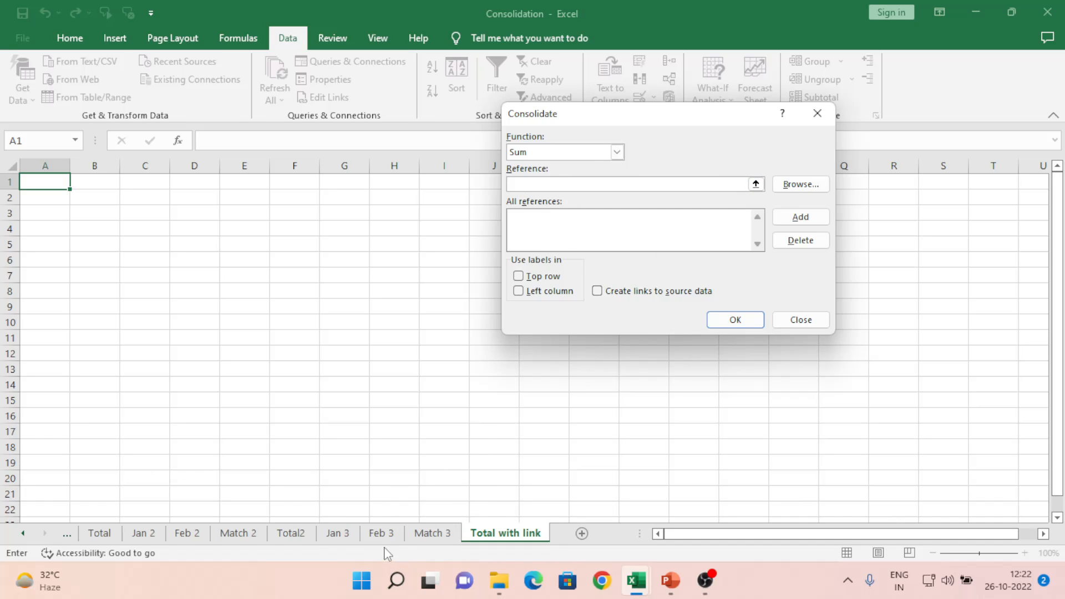
click(349, 533)
click(177, 294)
key(ctrl+a)
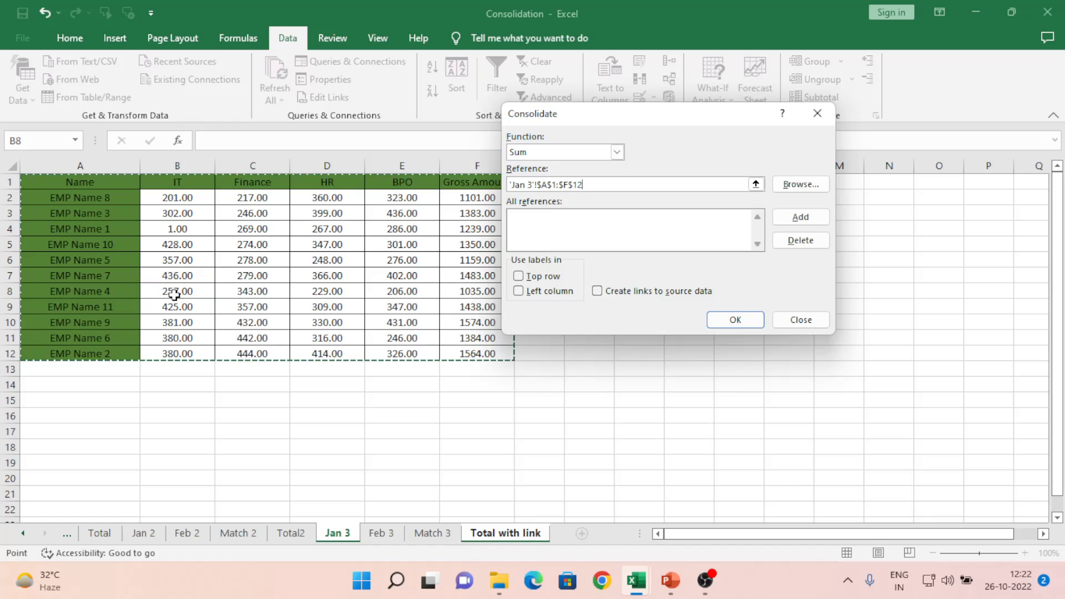
click(805, 219)
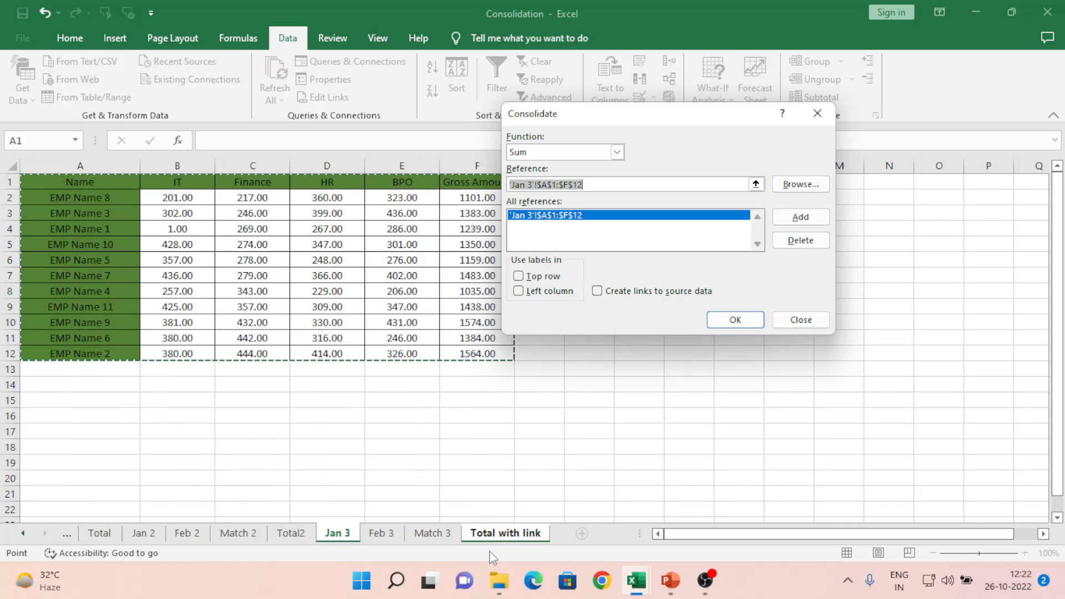
- Add the A1:F12 ranges of Feb 3 and Match 3 to the consolidation references
click(381, 534)
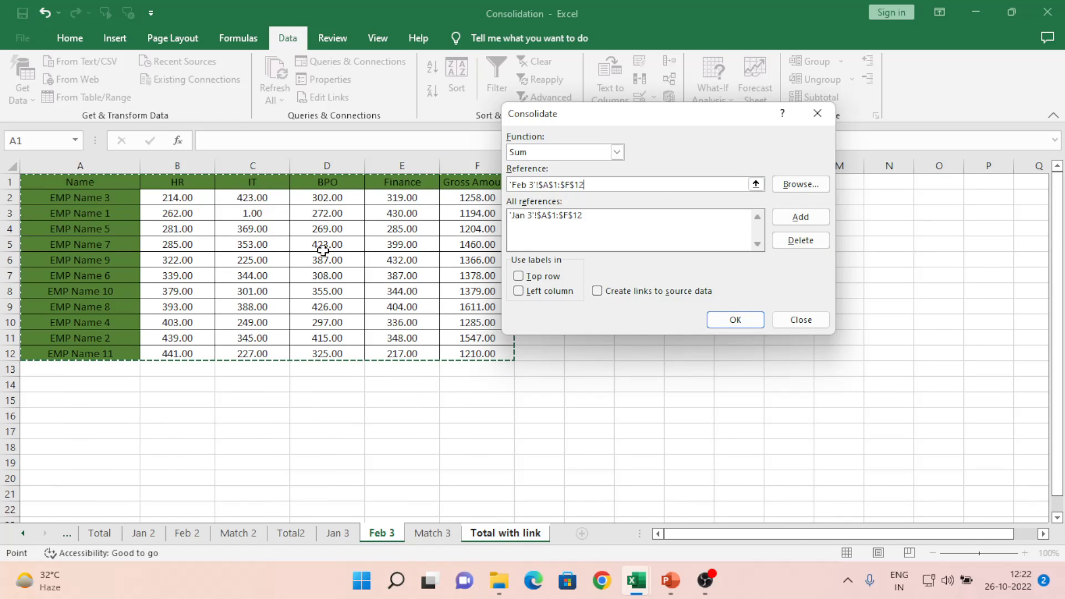
click(799, 218)
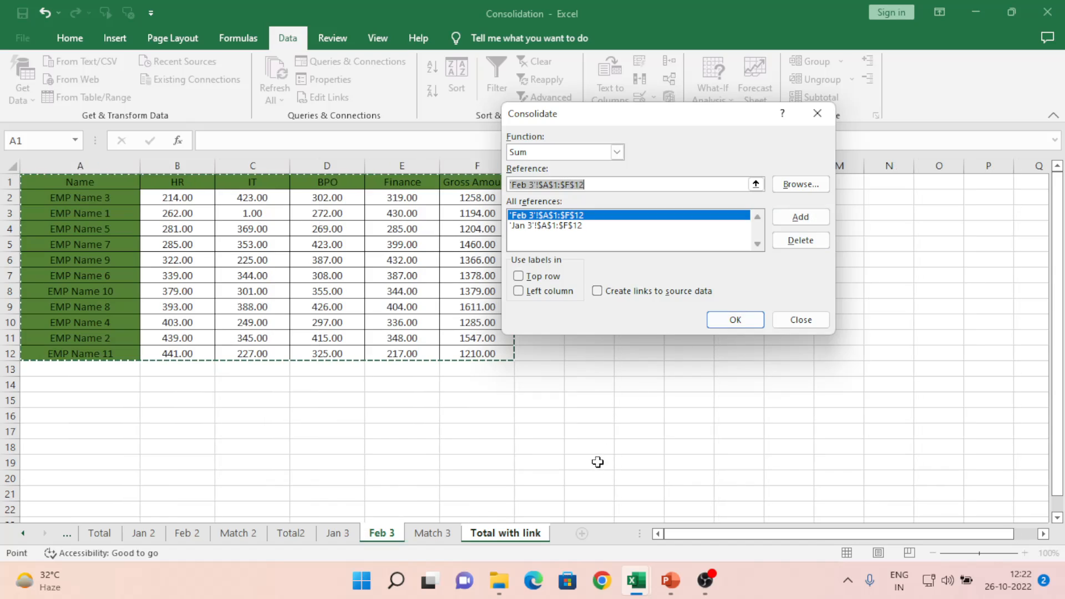
click(432, 532)
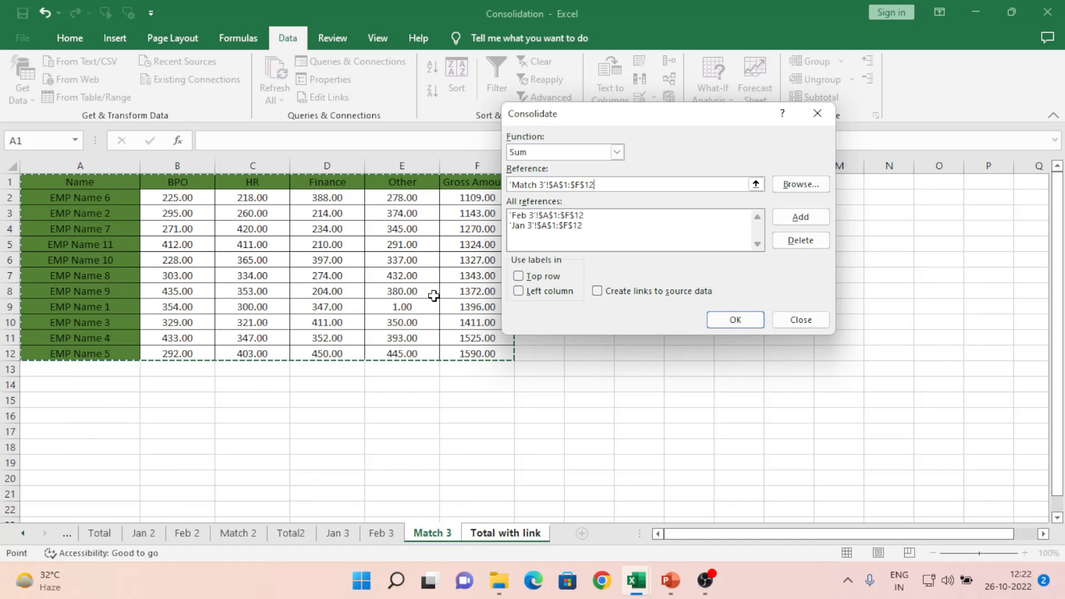
click(807, 218)
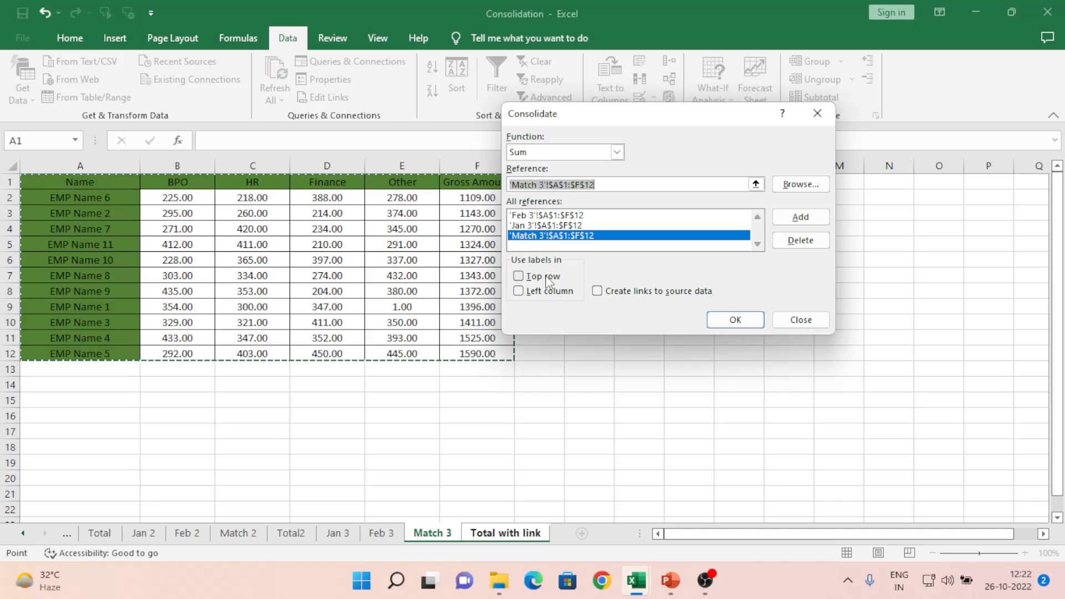
- Run the consolidation with top row and left column labels and links to source data, and autofit column A to its contents
click(524, 277)
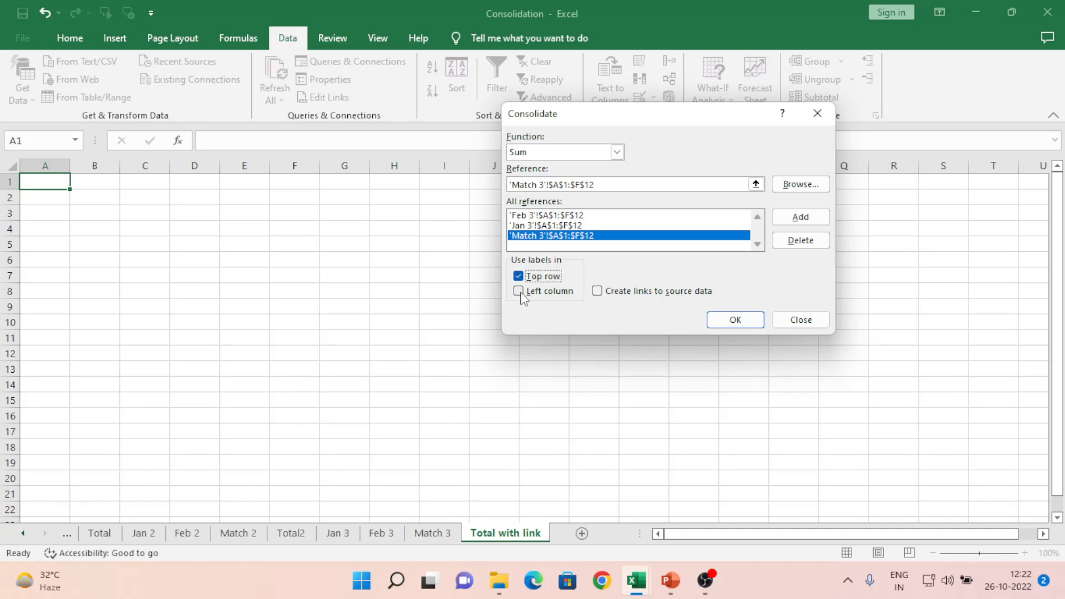
click(548, 292)
click(598, 291)
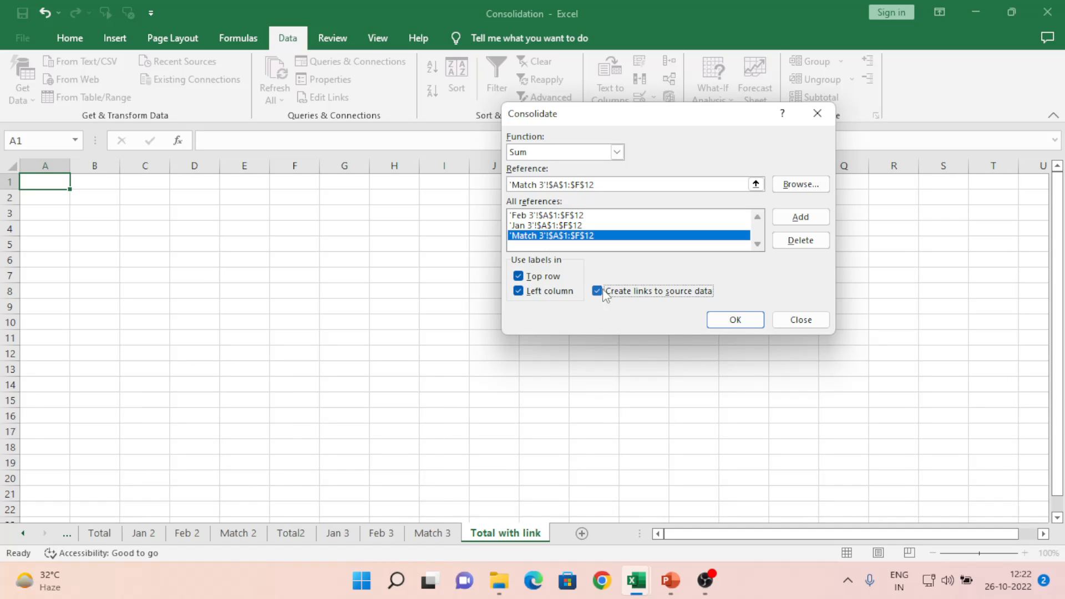
click(744, 321)
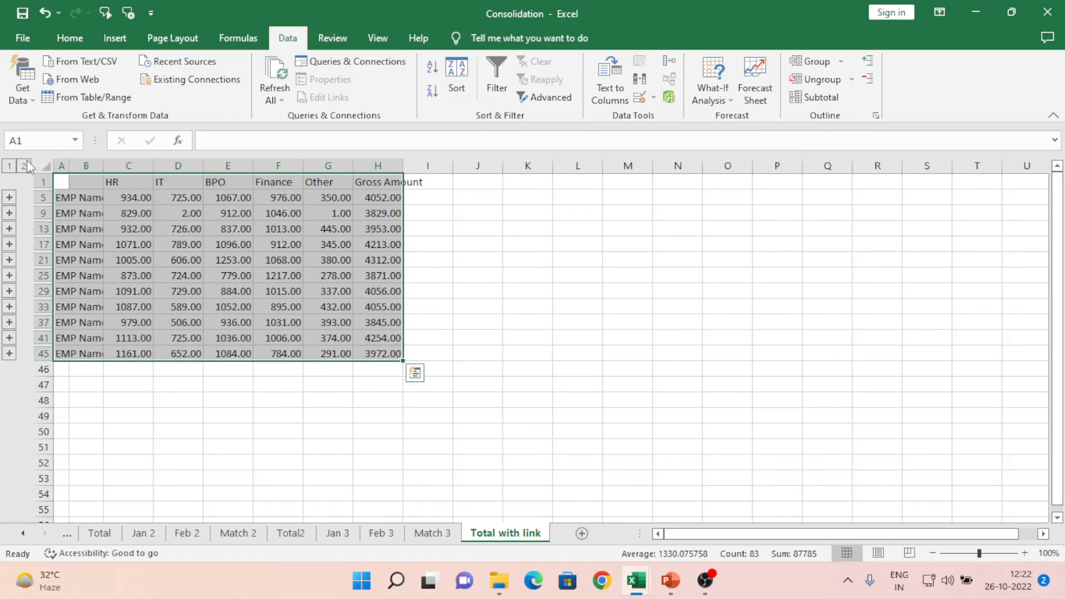
double_click(66, 166)
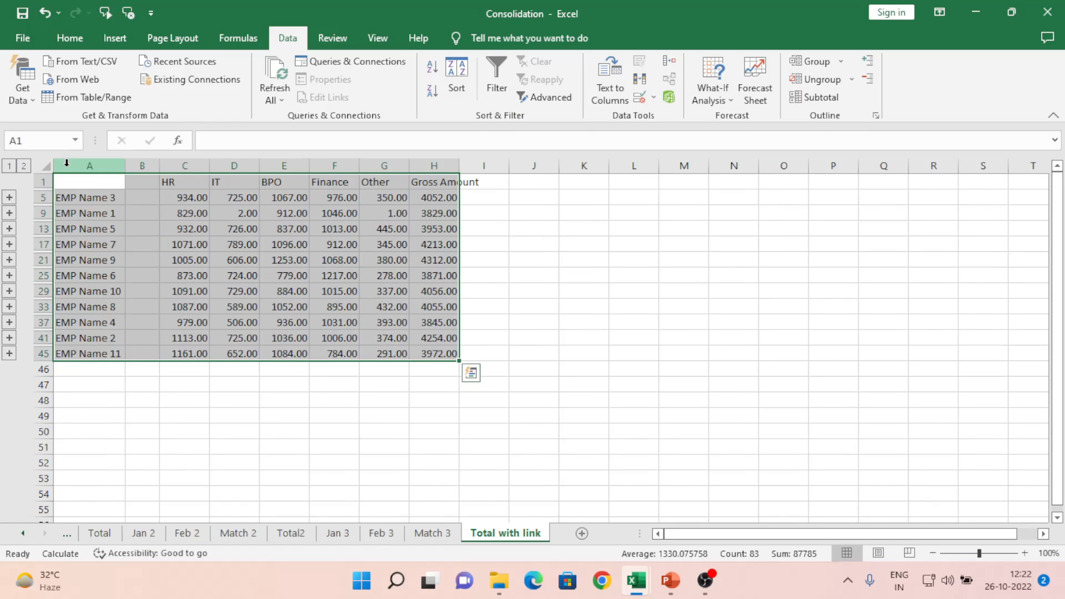
- Inspect the Other header and EMP Name 1's consolidated IT and Other formulas on Total with link
click(386, 182)
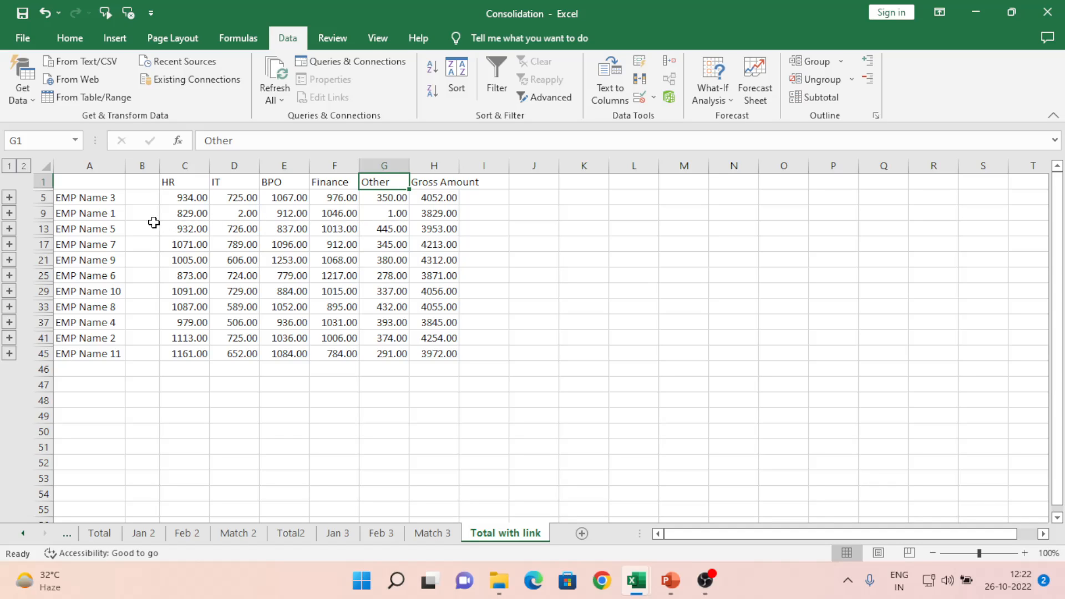
click(102, 216)
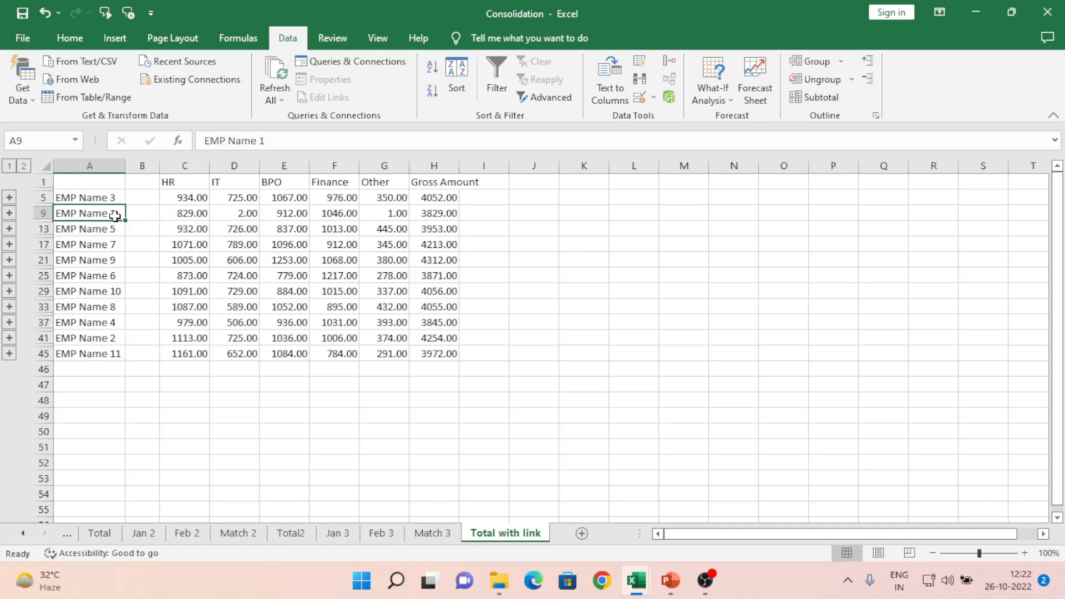
click(242, 213)
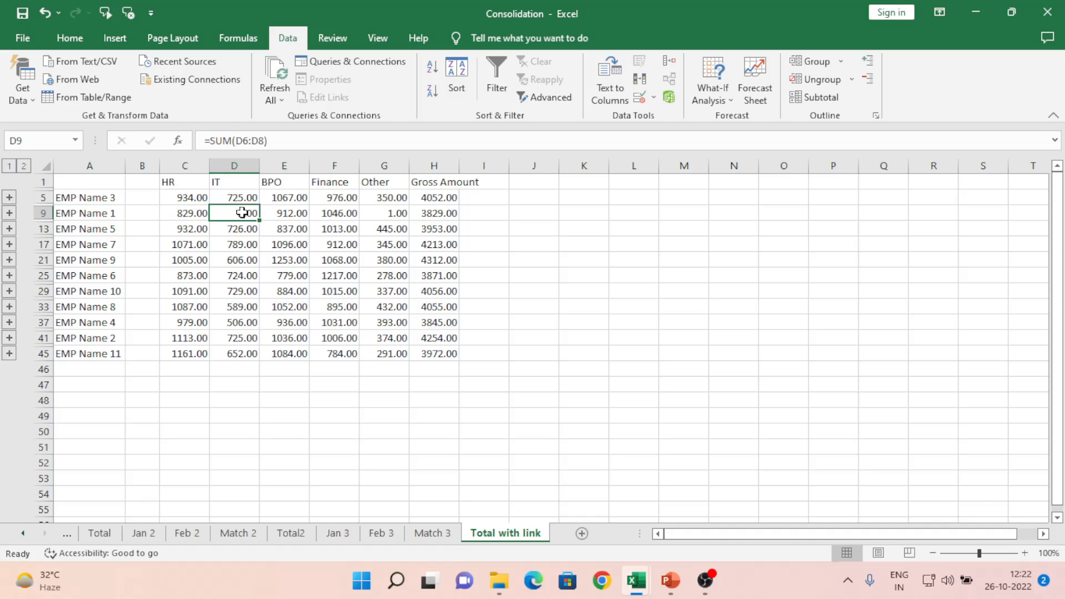
click(394, 214)
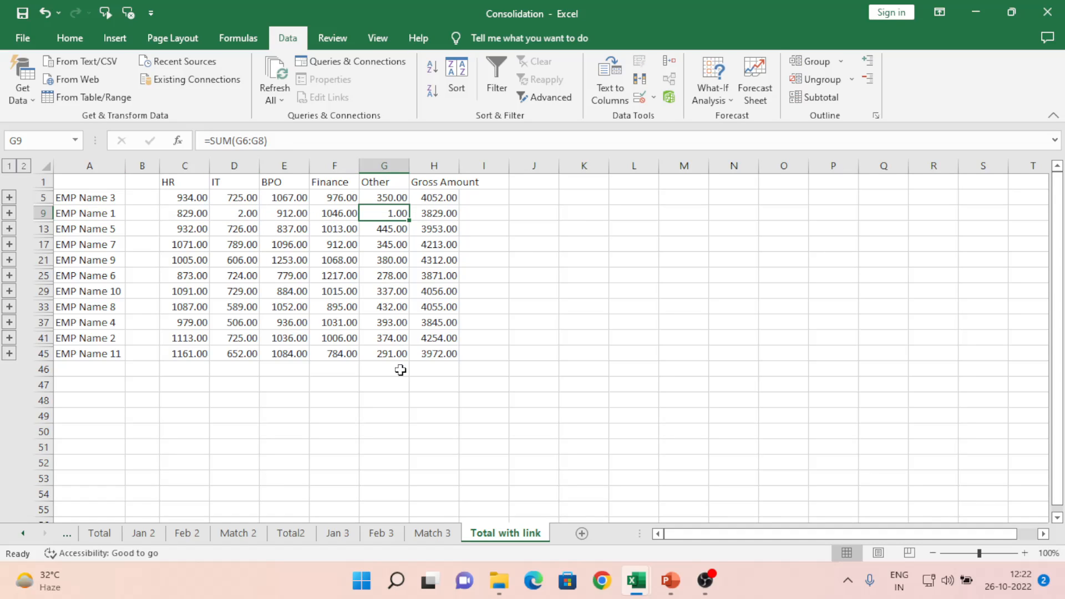
- Compare the column headers of Match 3, Feb 3 and Jan 3 with those on Total with link
click(432, 533)
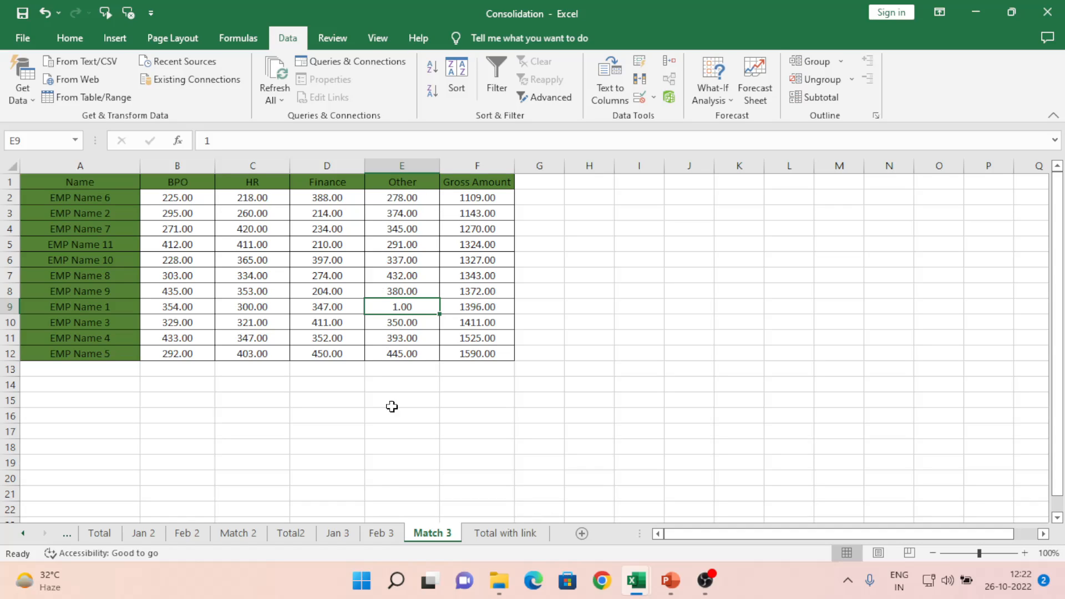
click(386, 534)
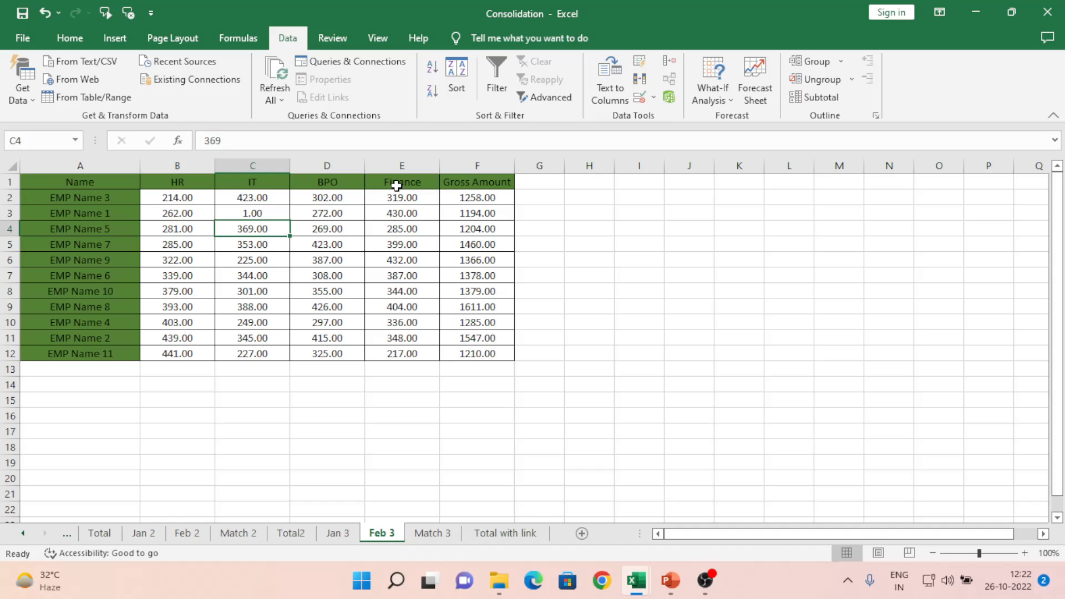
click(338, 536)
click(382, 533)
click(431, 535)
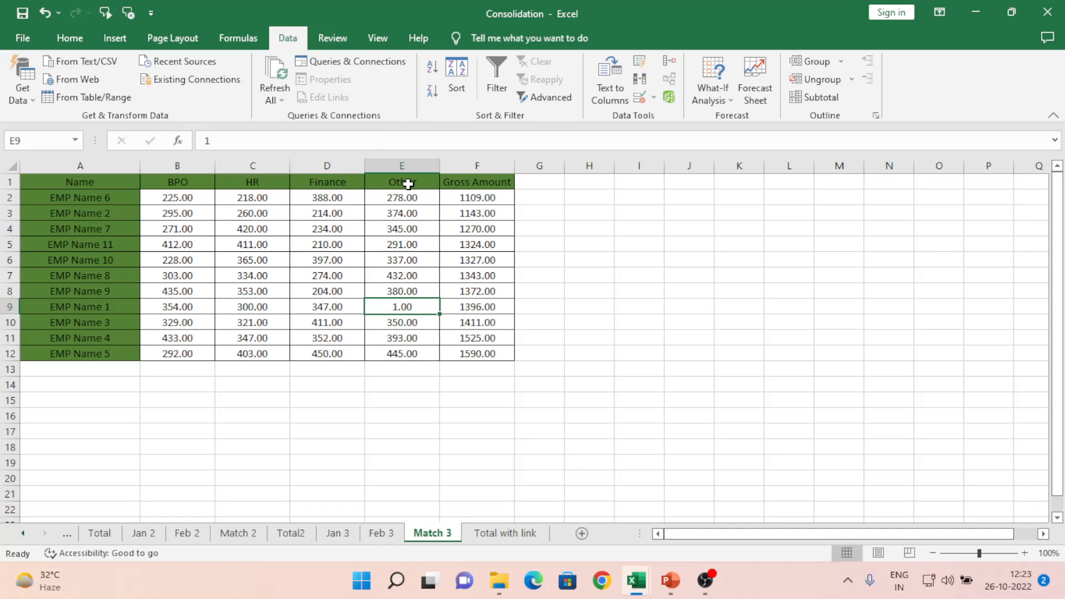
click(512, 533)
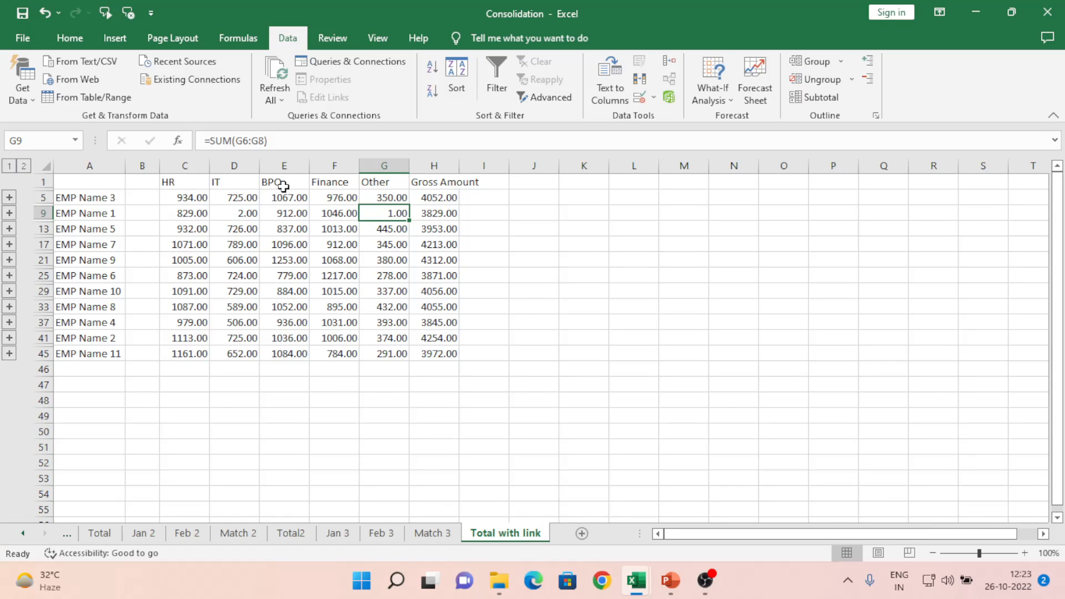
- Check Match 3's Other column against Jan 3 and Feb 3, and examine the matching Other header on Total with link
click(432, 533)
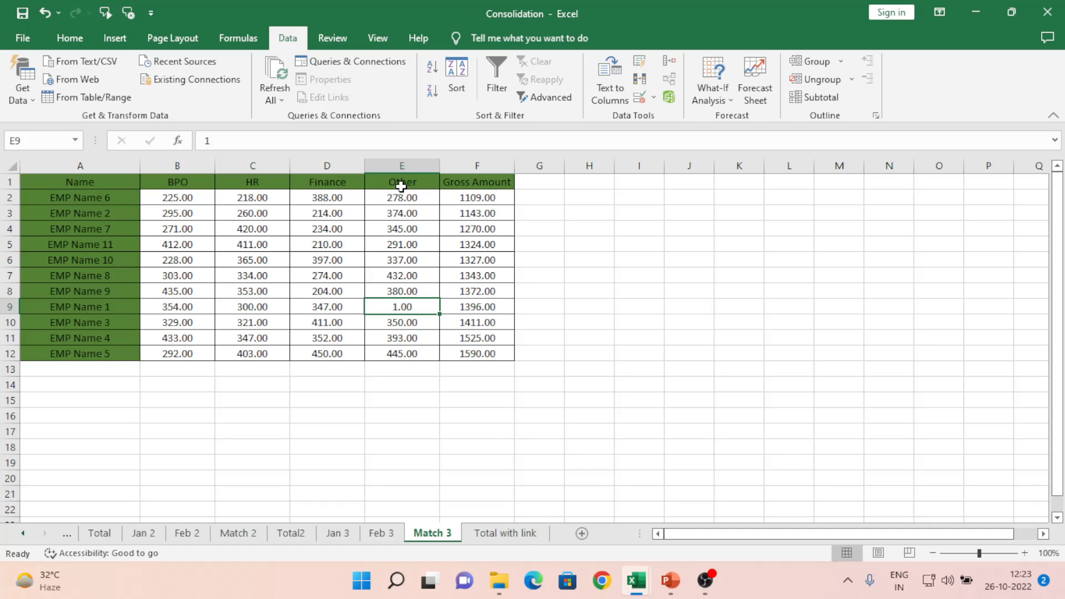
click(394, 162)
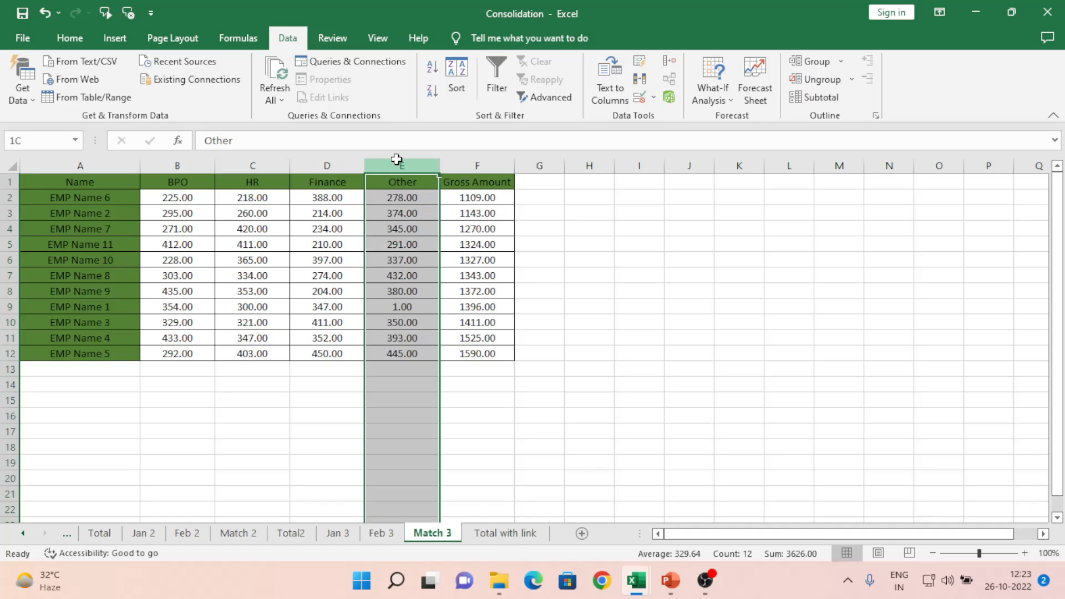
click(344, 534)
click(383, 534)
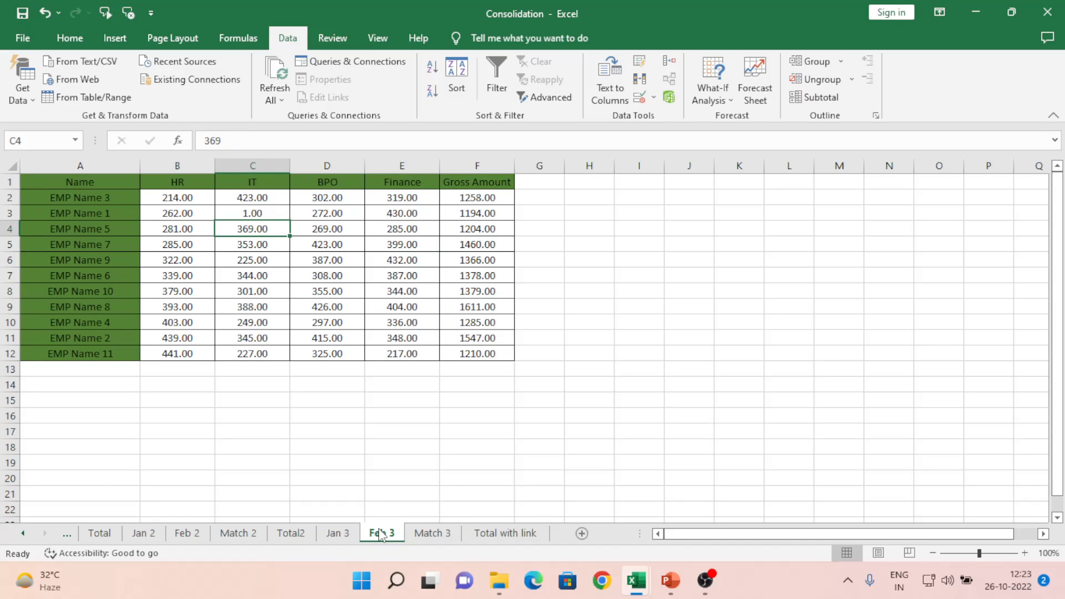
click(428, 533)
click(505, 534)
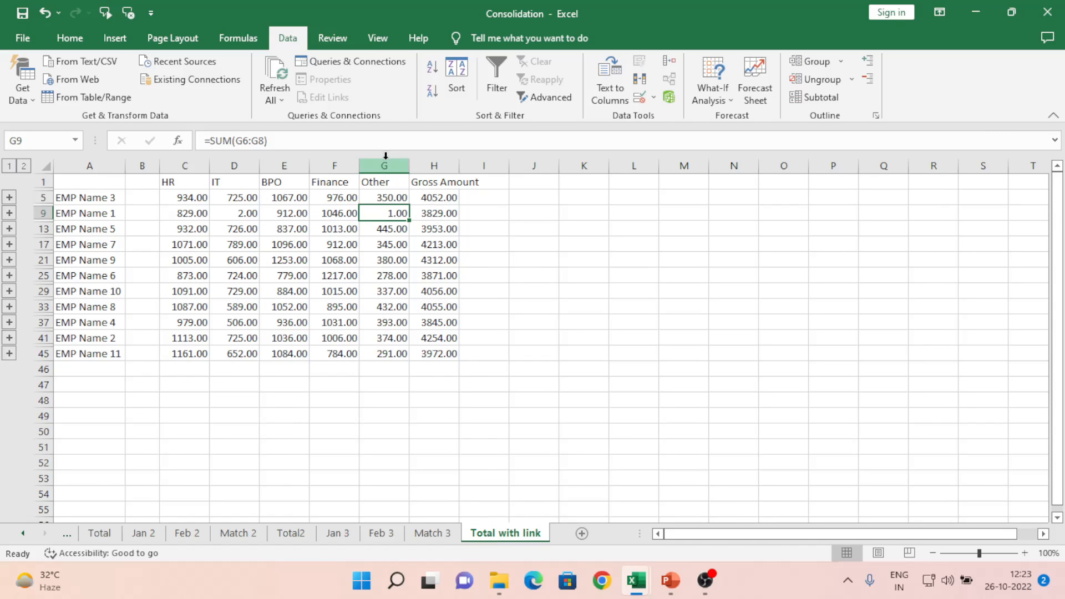
click(386, 181)
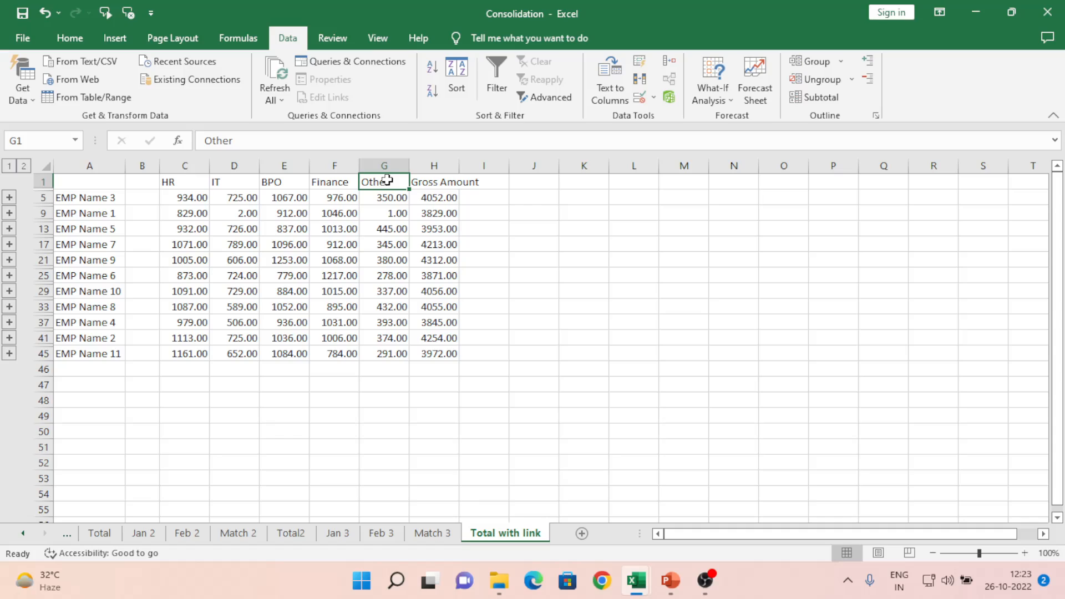